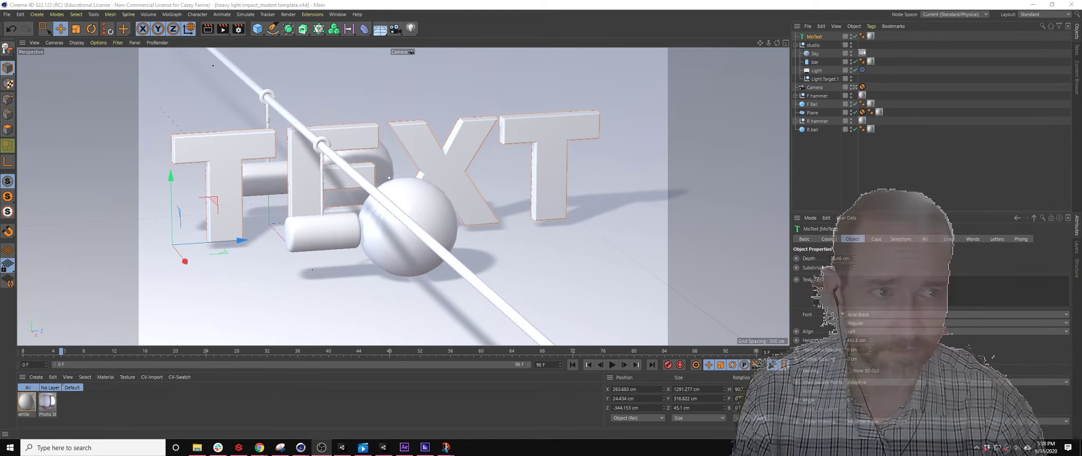
Expand Presets > Materials in the Content Browser and open the Wood folder.
left_click(1076, 79)
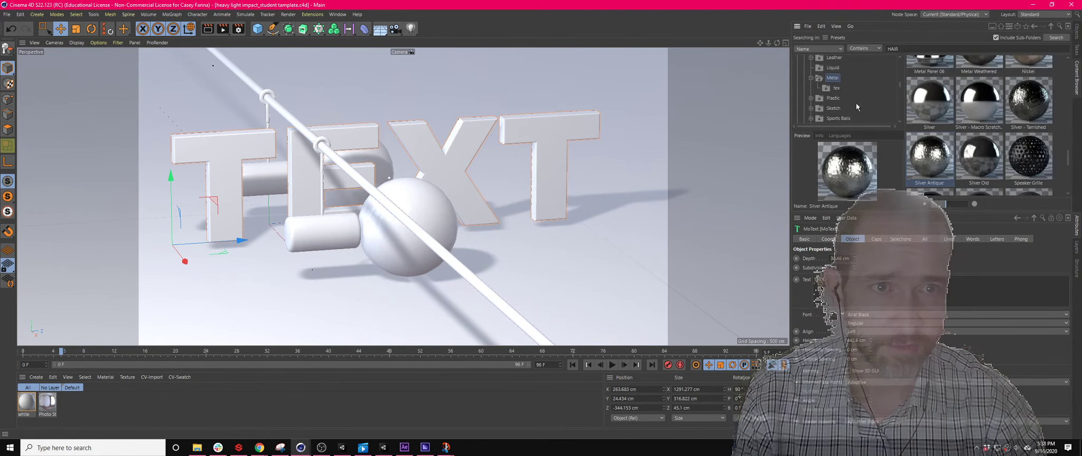
scroll(835, 90, "up", 10)
left_click(808, 82)
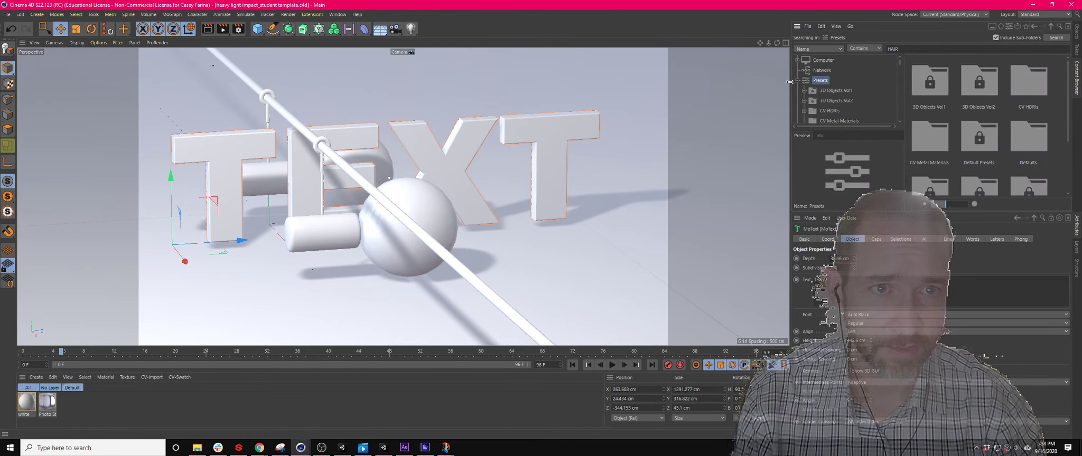
left_click(797, 81)
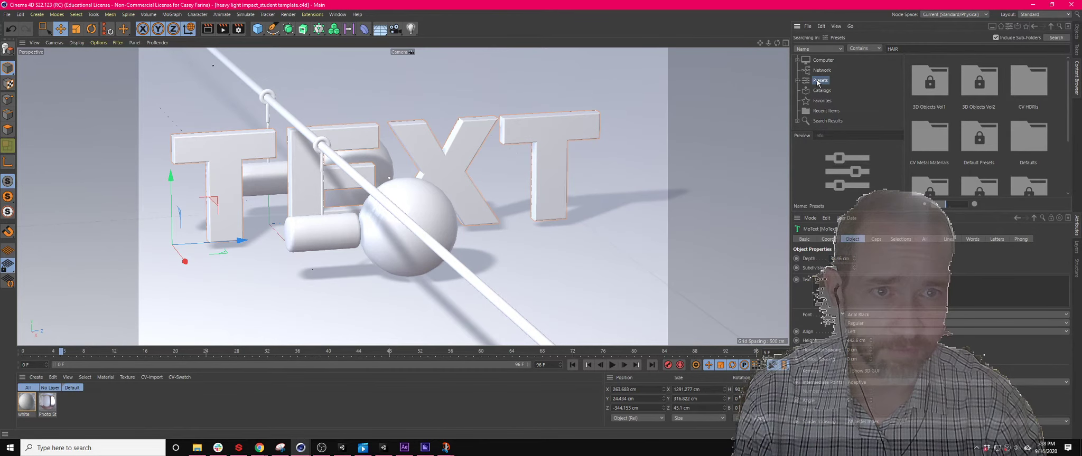
left_click(796, 81)
scroll(847, 85, "down", 3)
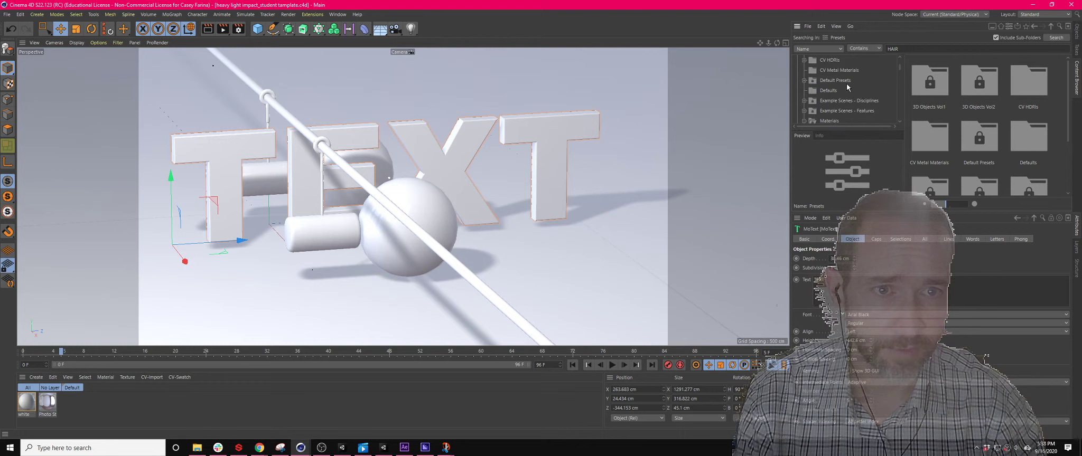
left_click(832, 71)
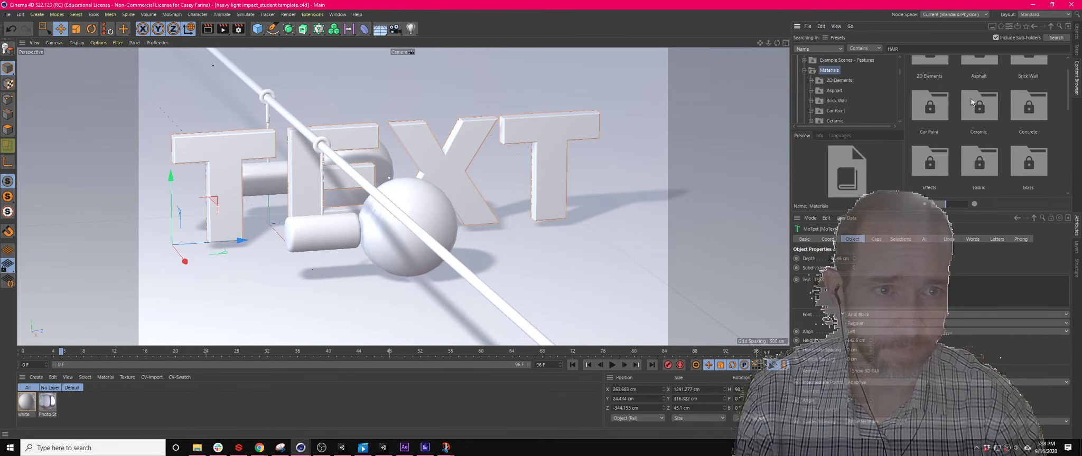
scroll(977, 119, "down", 5)
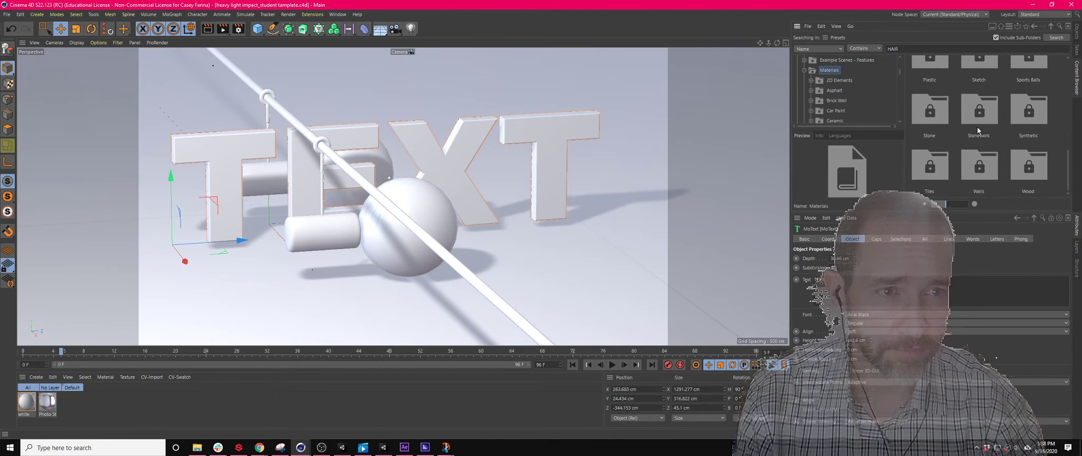
scroll(977, 127, "up", 5)
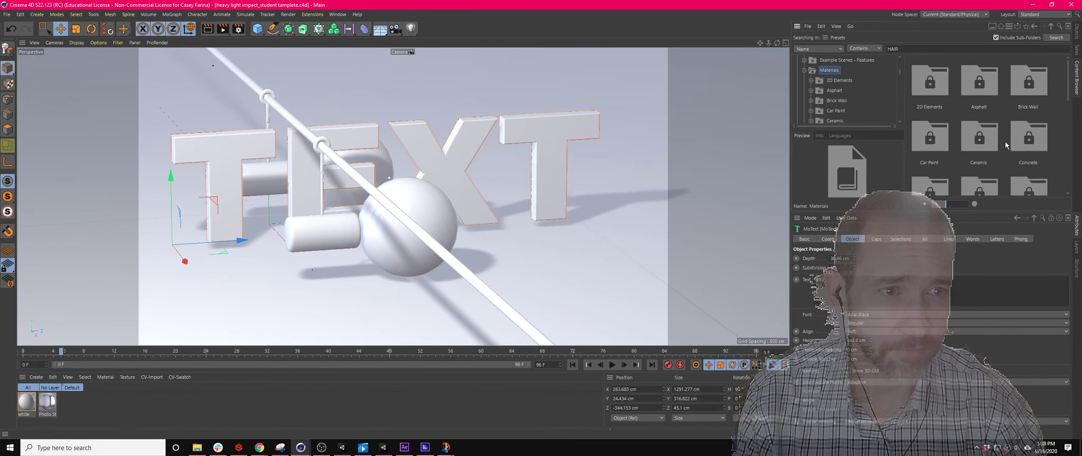
scroll(1005, 144, "down", 5)
double_click(1035, 167)
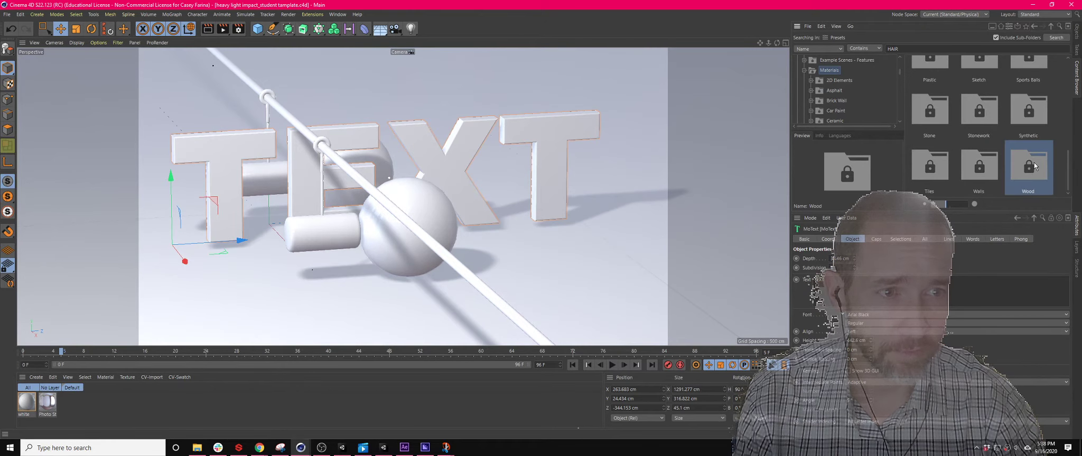
Enlarge the material thumbnails and select the Parquet 02 preset.
left_click_drag(949, 202, 942, 213)
scroll(977, 115, "down", 3)
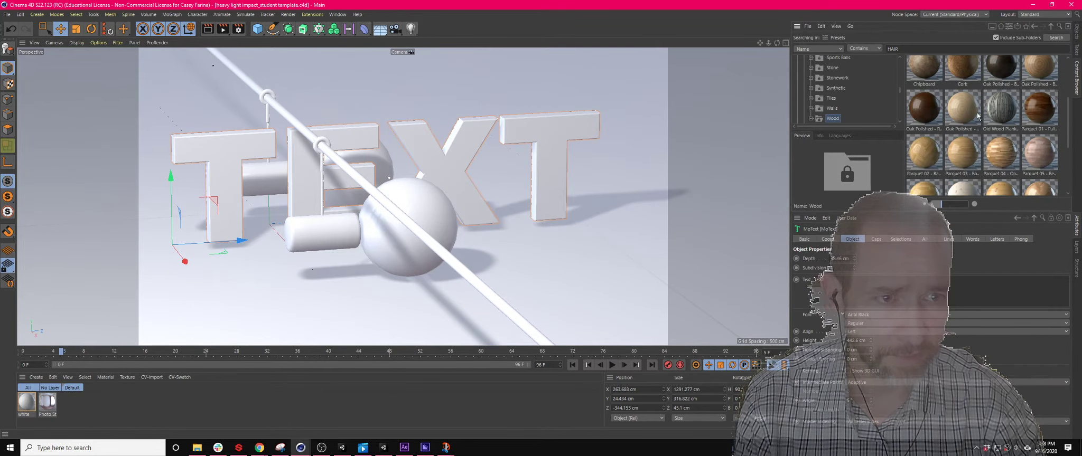
scroll(993, 110, "down", 2)
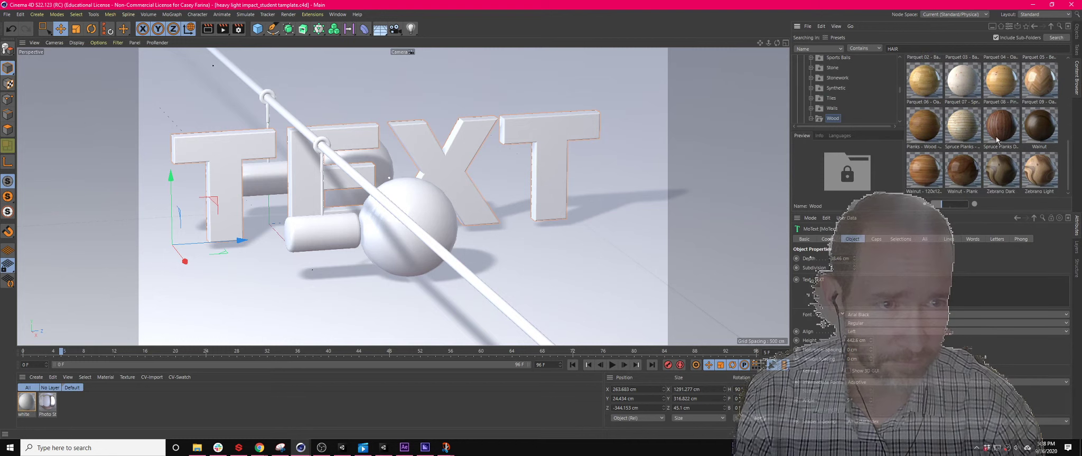
scroll(1002, 175, "up", 2)
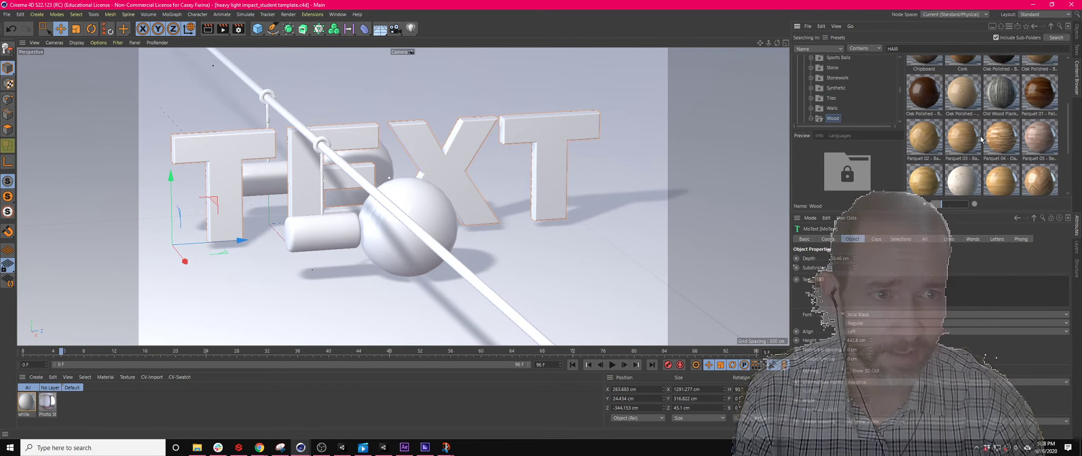
scroll(995, 151, "up", 1)
left_click(916, 192)
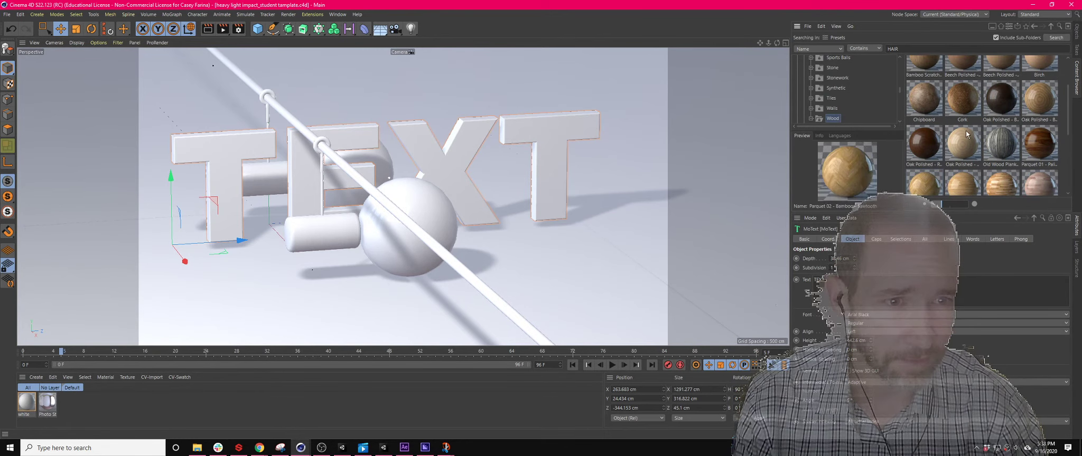
scroll(965, 134, "down", 1)
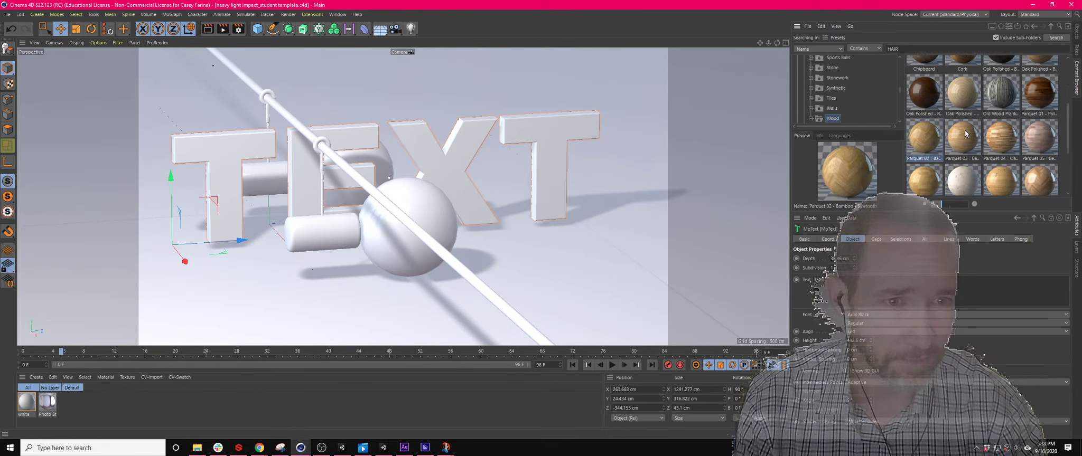
Load Parquet 02 and Parquet 03 – Bamboo – Planks into the scene's materials.
double_click(920, 148)
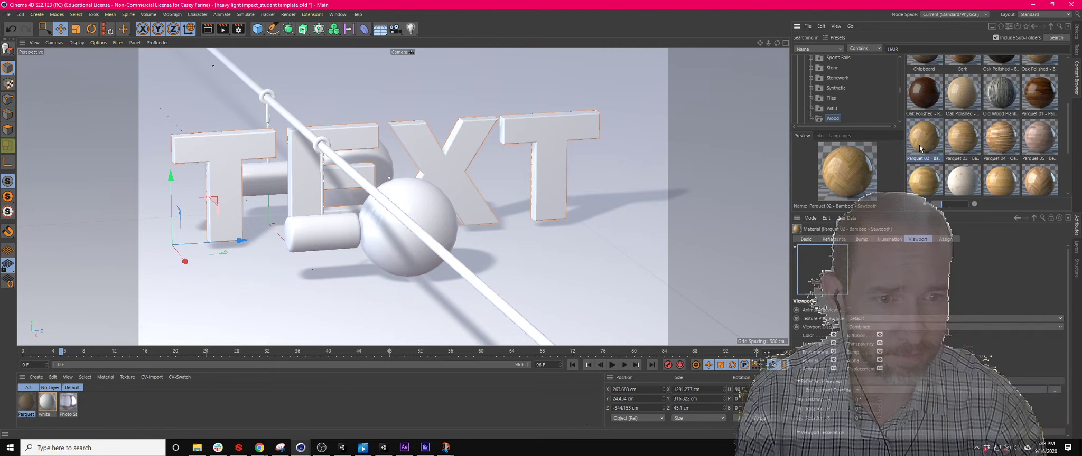
left_click(805, 239)
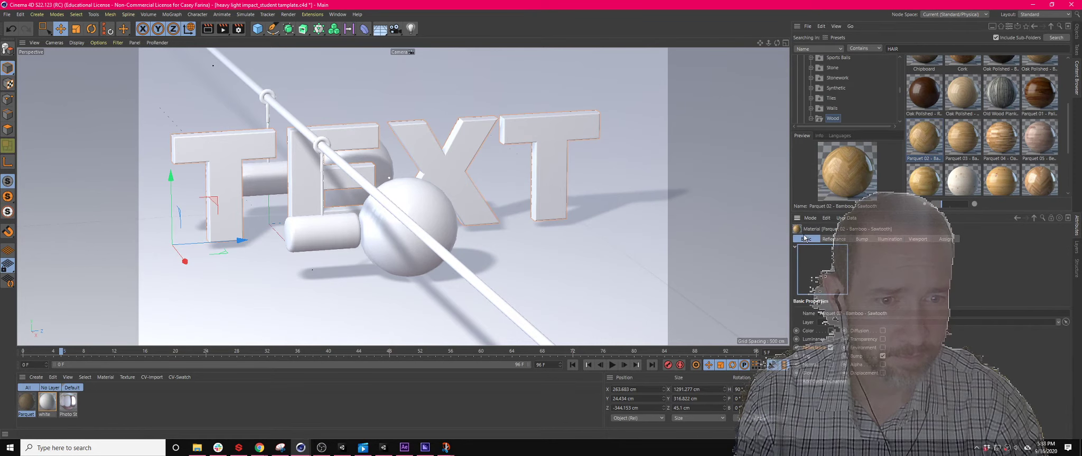
double_click(972, 142)
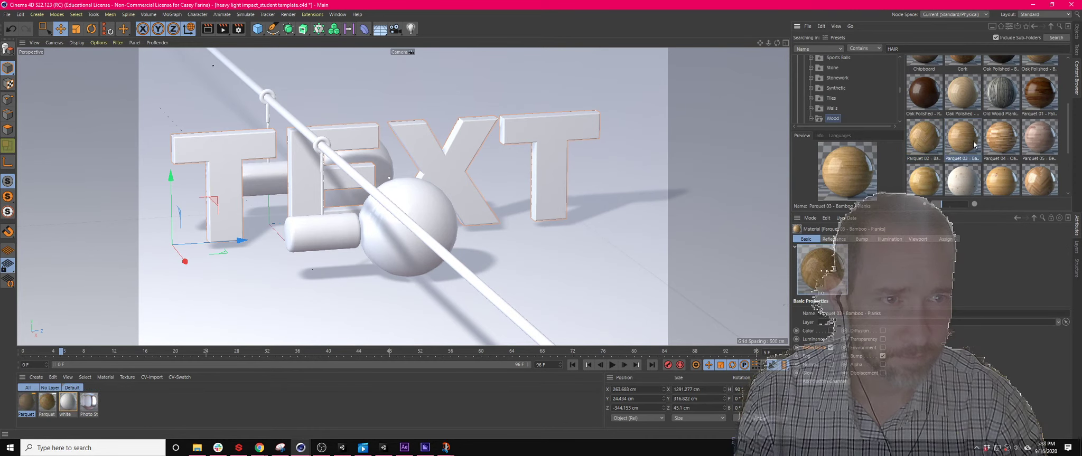
Load the Bamboo – Bright, Ash – Texture and Ash – Shader presets into the scene.
left_click(1050, 180)
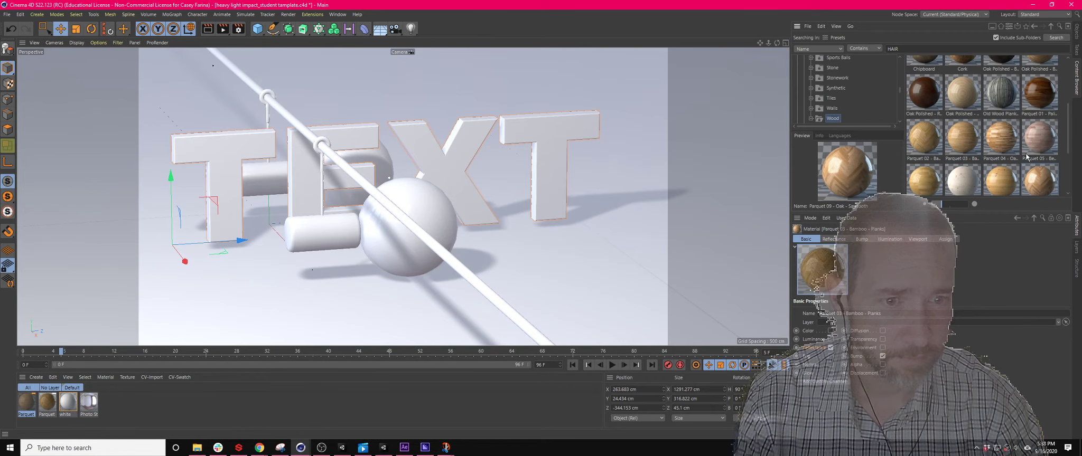
scroll(1026, 156, "up", 3)
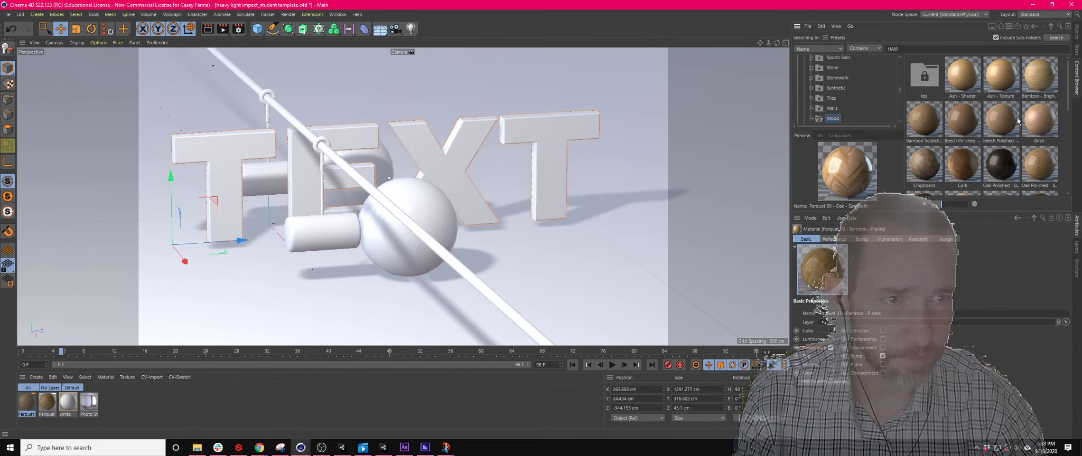
left_click(1017, 121)
left_click(1039, 120)
left_click(1039, 164)
left_click(1045, 81)
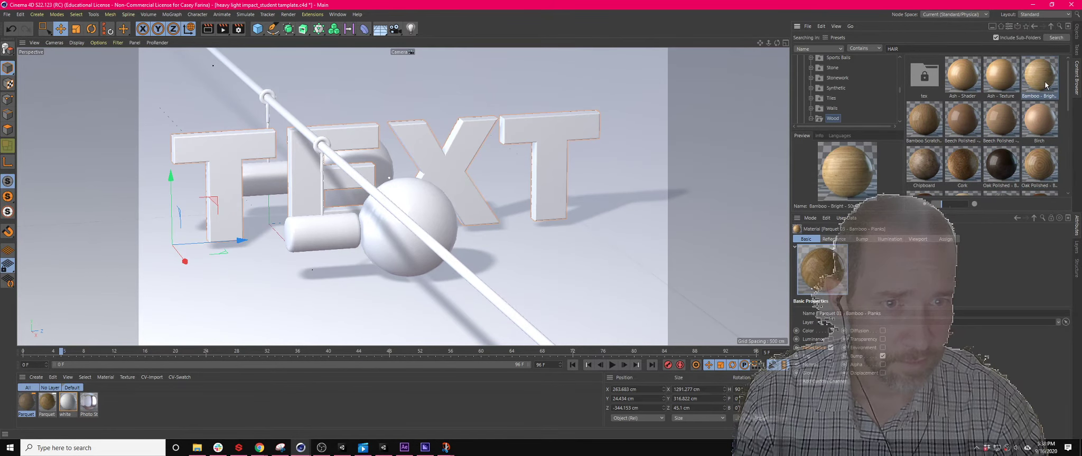
double_click(1045, 80)
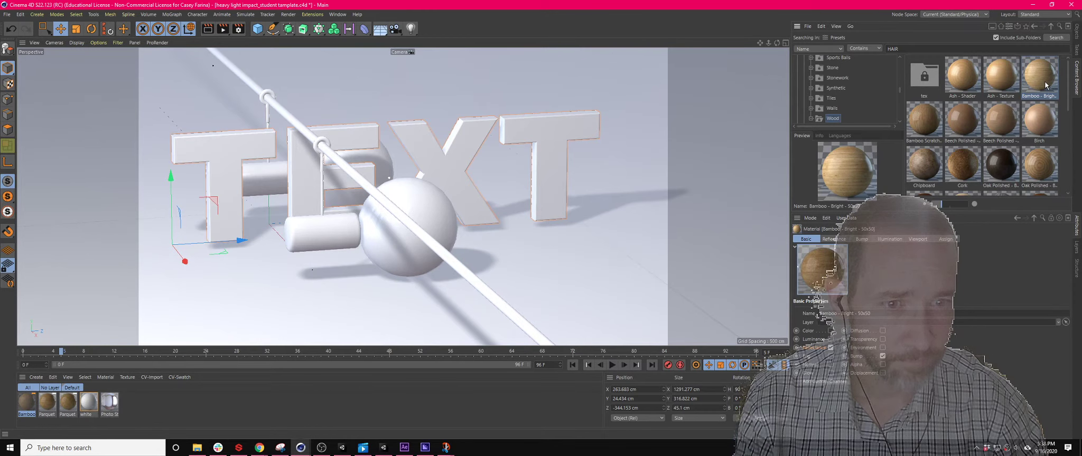
double_click(1001, 85)
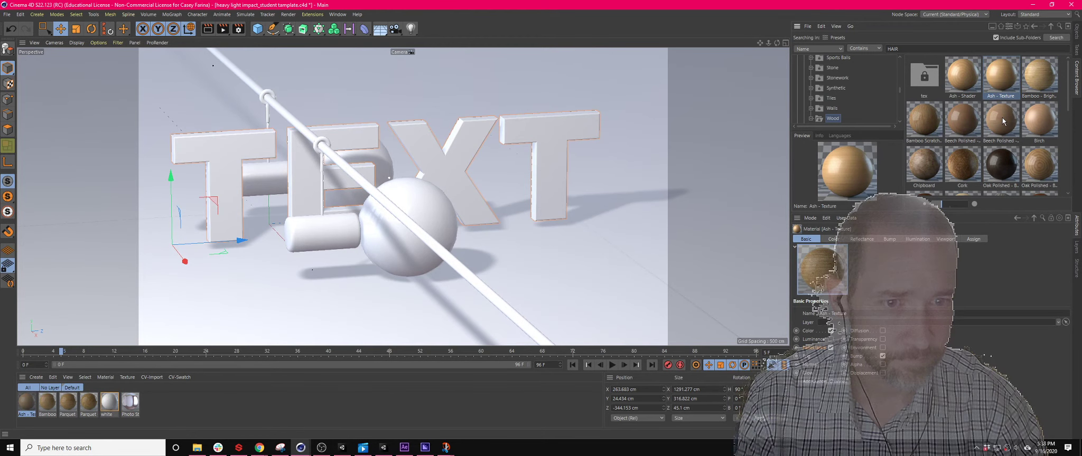
double_click(969, 83)
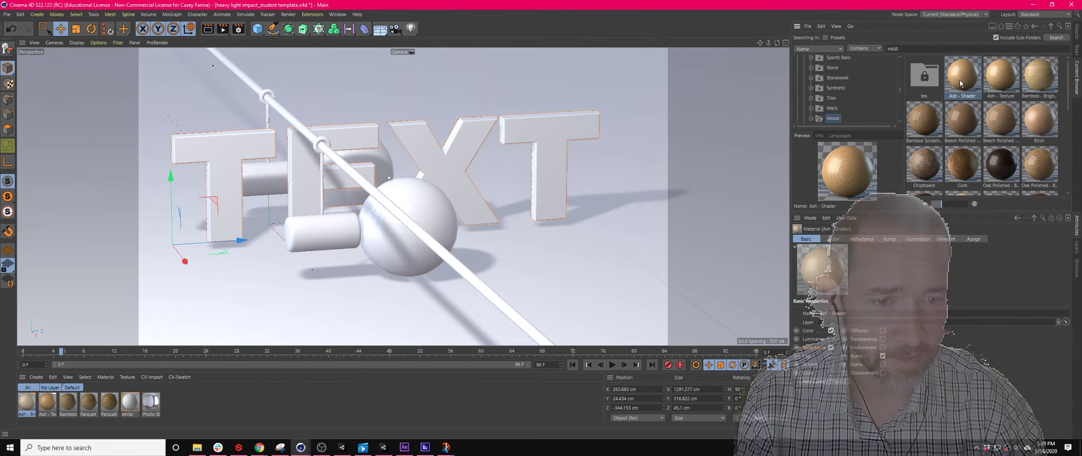
Delete the five loaded wood materials, then re-add Ash – Shader and drop it onto an object.
left_click(110, 405)
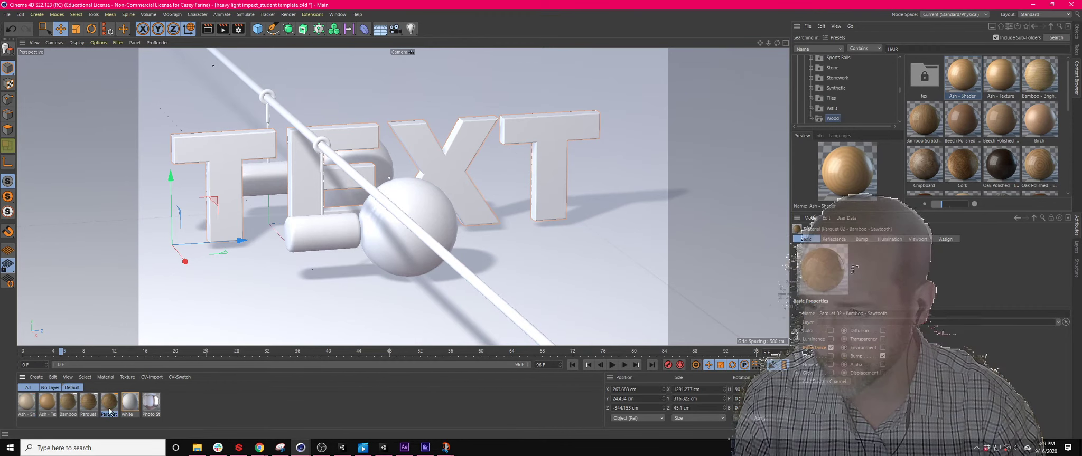
key("Delete")
left_click(24, 406)
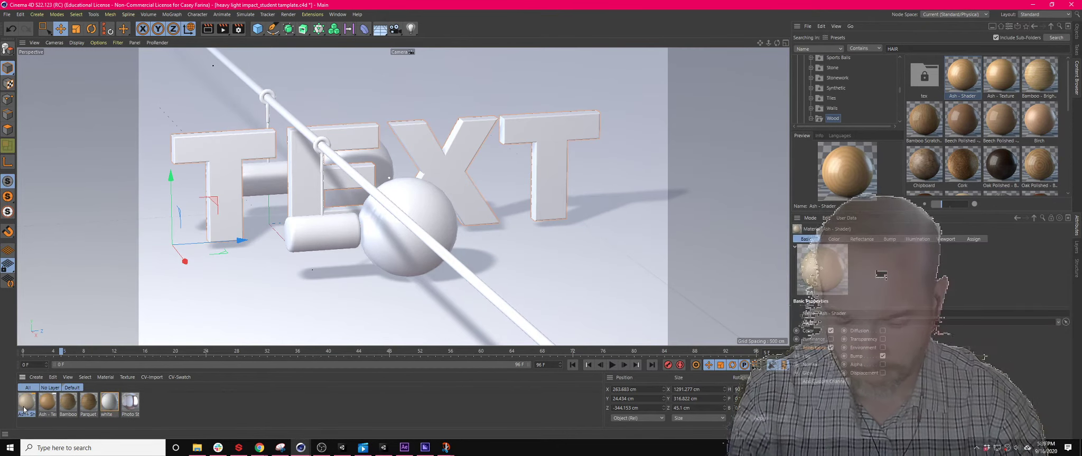
key("Delete")
left_click(29, 405)
key("Delete")
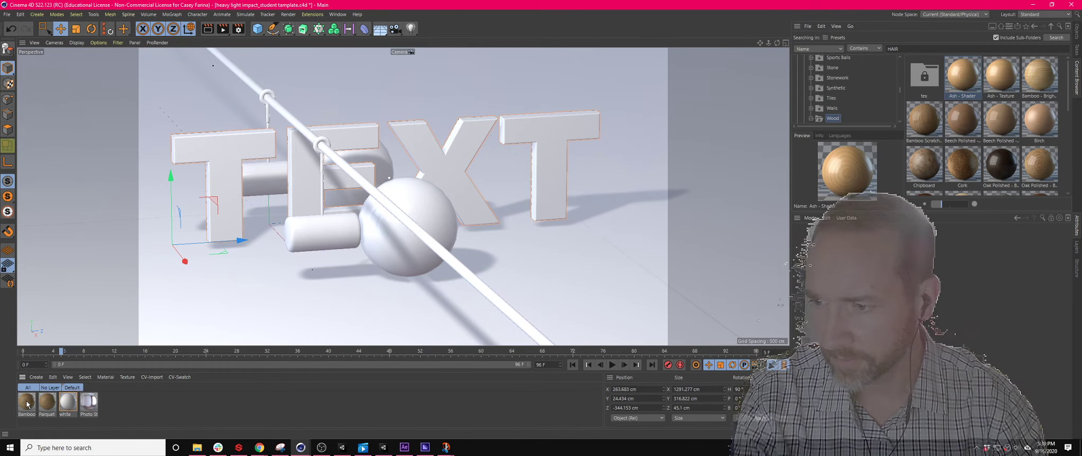
left_click(26, 405)
key("Delete")
left_click(26, 405)
key("Delete")
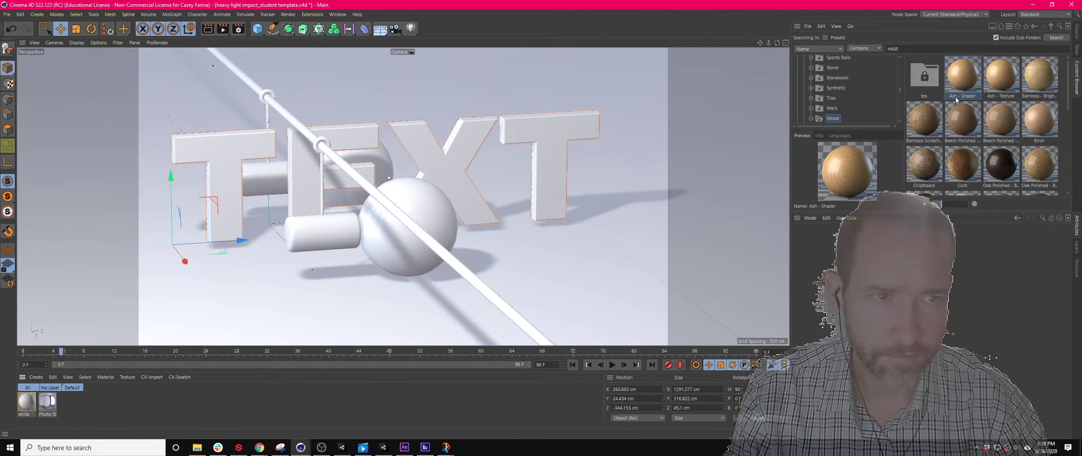
left_click_drag(190, 406, 68, 404)
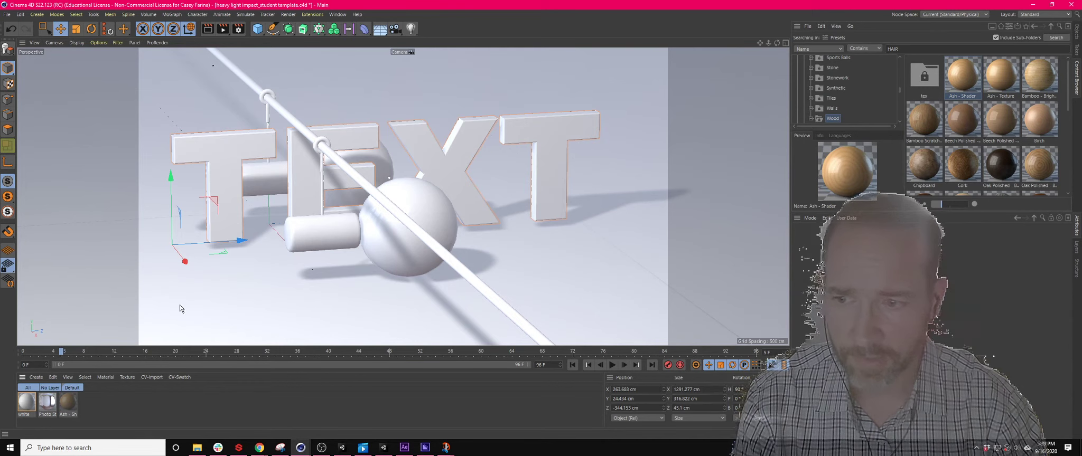
left_click_drag(267, 303, 267, 304)
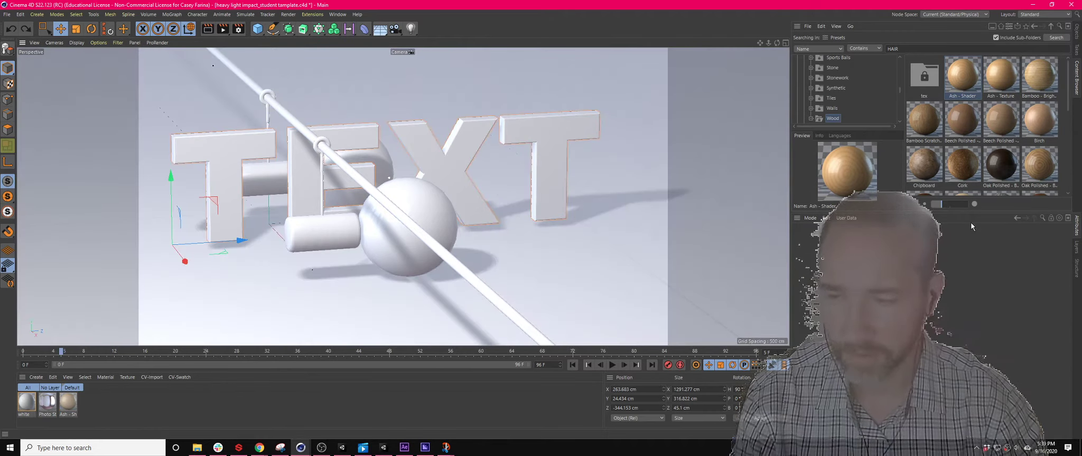
Drag Ash – Shader onto the Plane, delete the extra tag, and apply it again.
left_click(1076, 30)
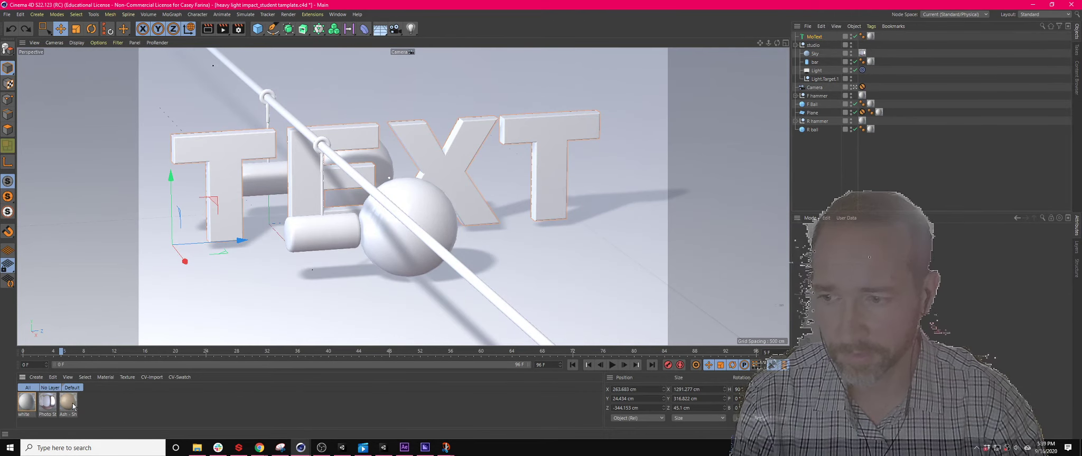
left_click_drag(68, 403, 878, 113)
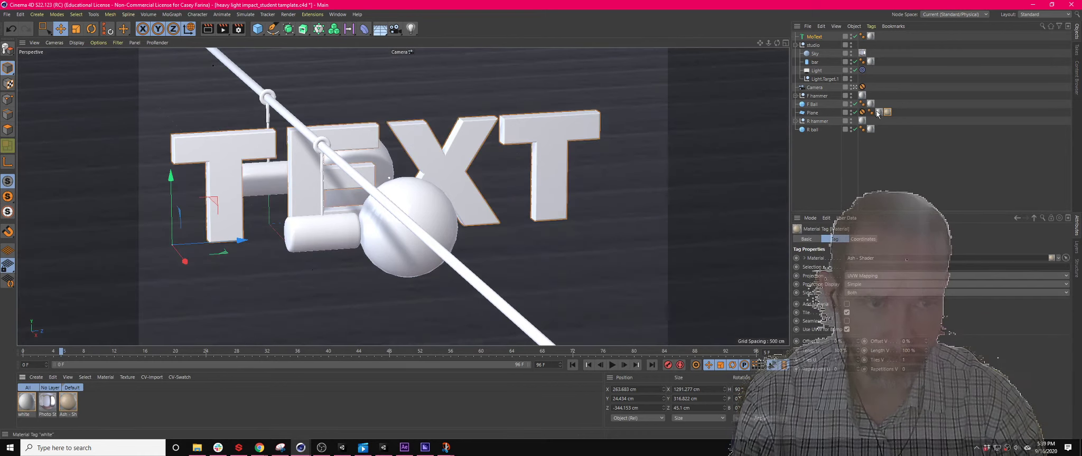
left_click(879, 113)
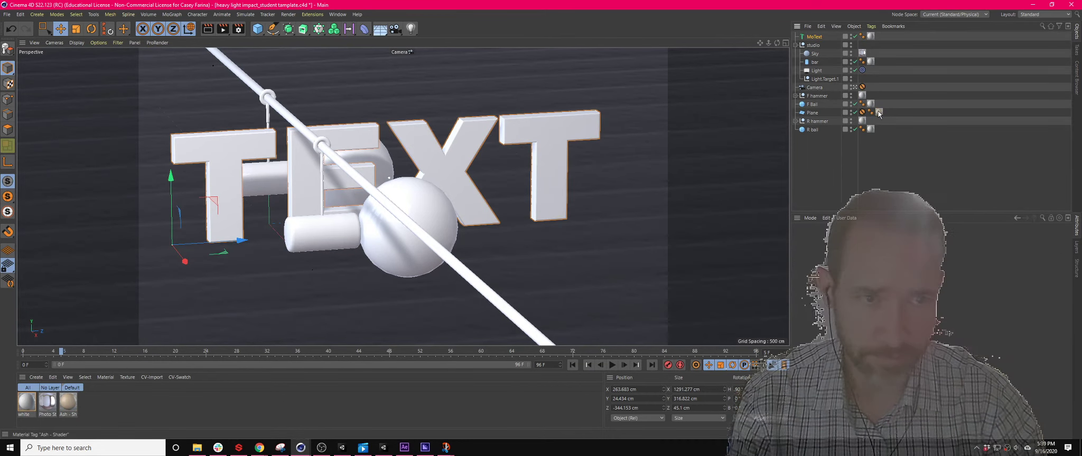
left_click(888, 112)
key("Delete")
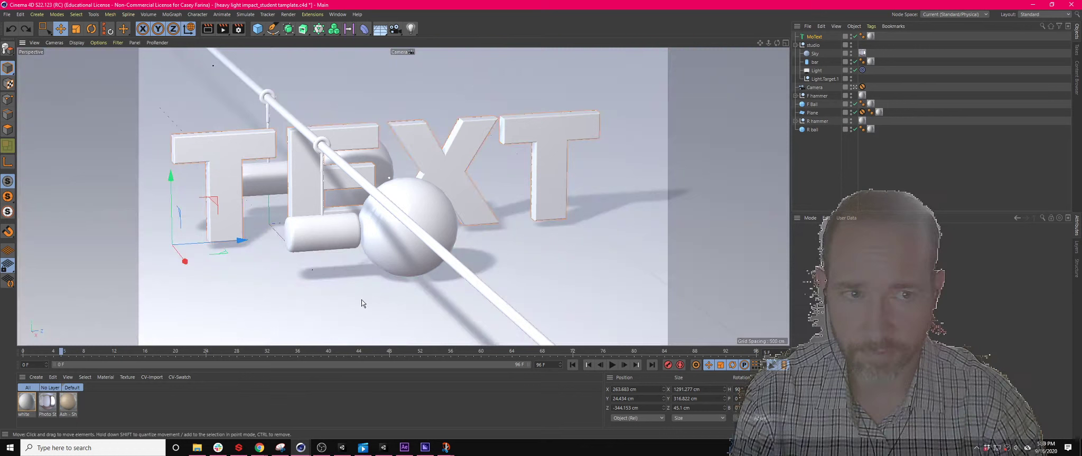
left_click_drag(68, 403, 880, 112)
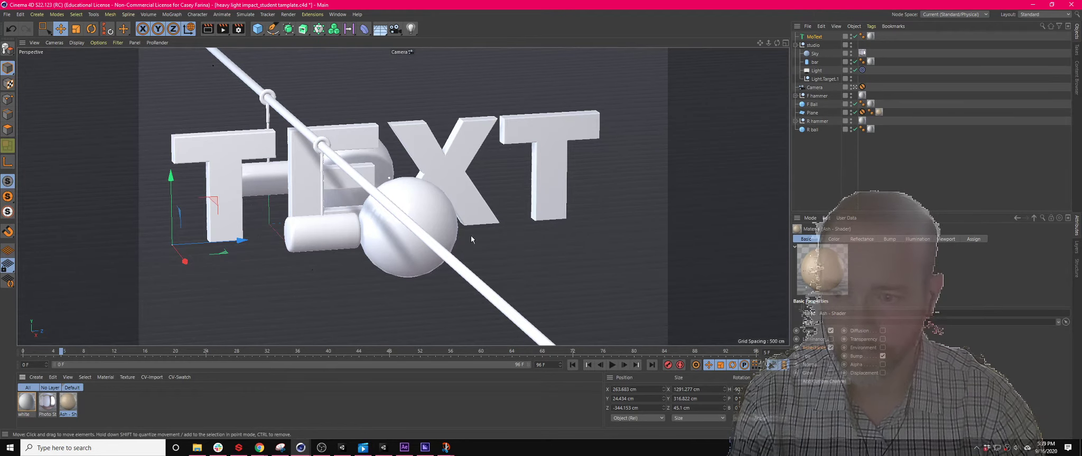
left_click(468, 196)
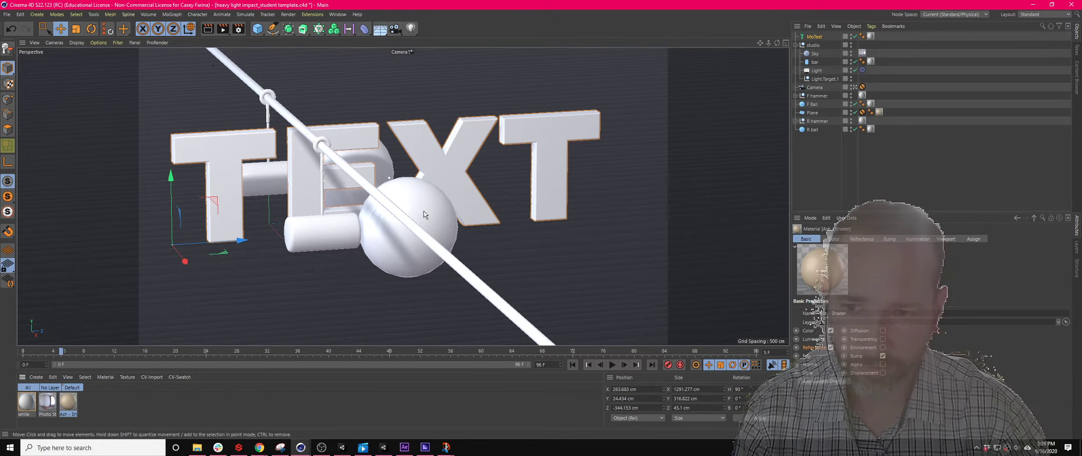
key("shift+c")
left_click(474, 204)
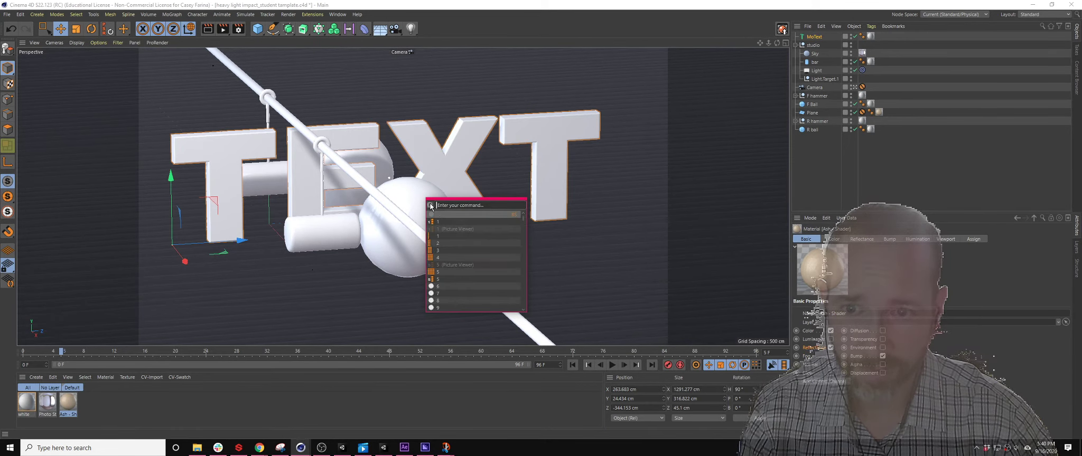
key("Escape")
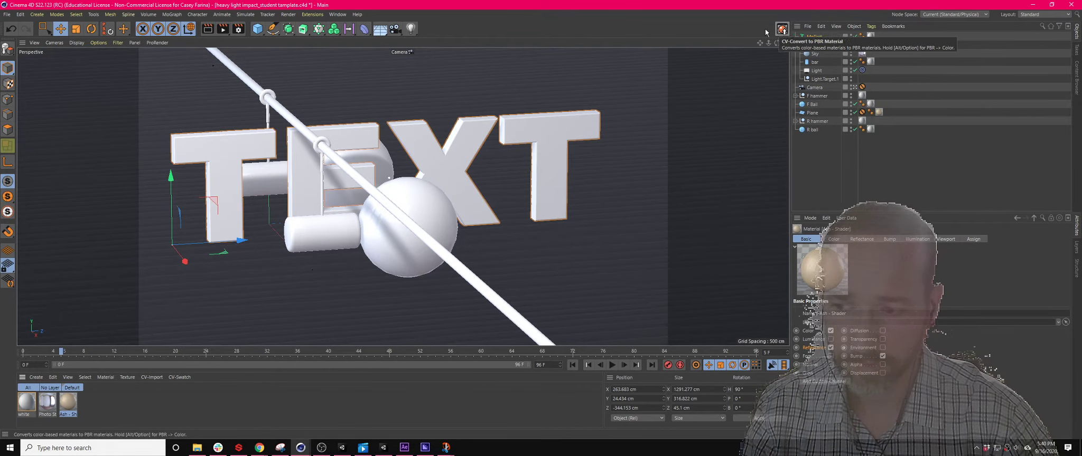
Select the Ash material, render the viewport with Ctrl+R, and show its Viewport settings.
left_click(783, 29)
left_click(72, 405)
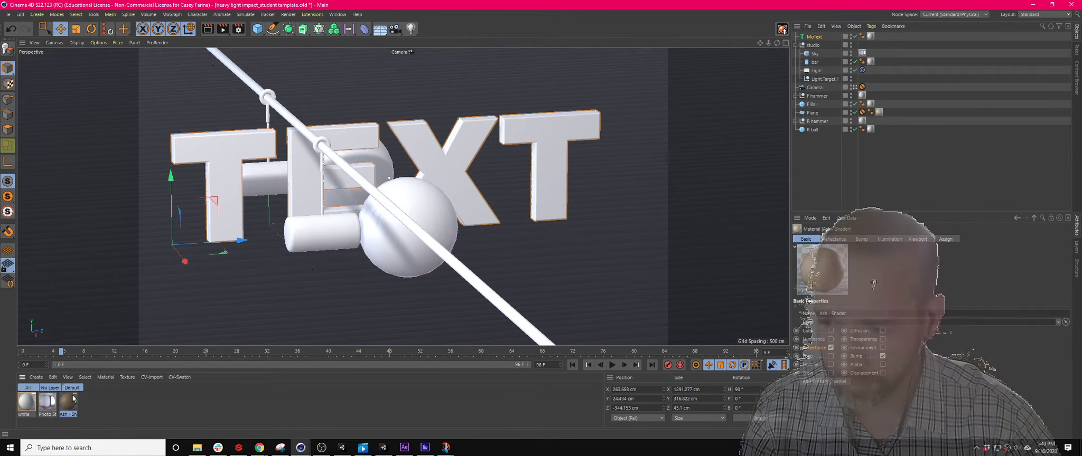
key("ctrl+r")
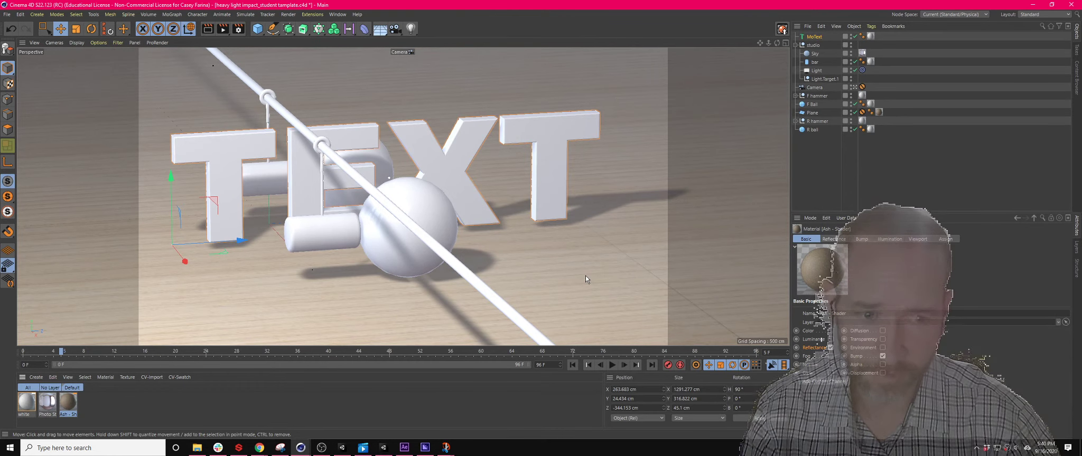
left_click(917, 239)
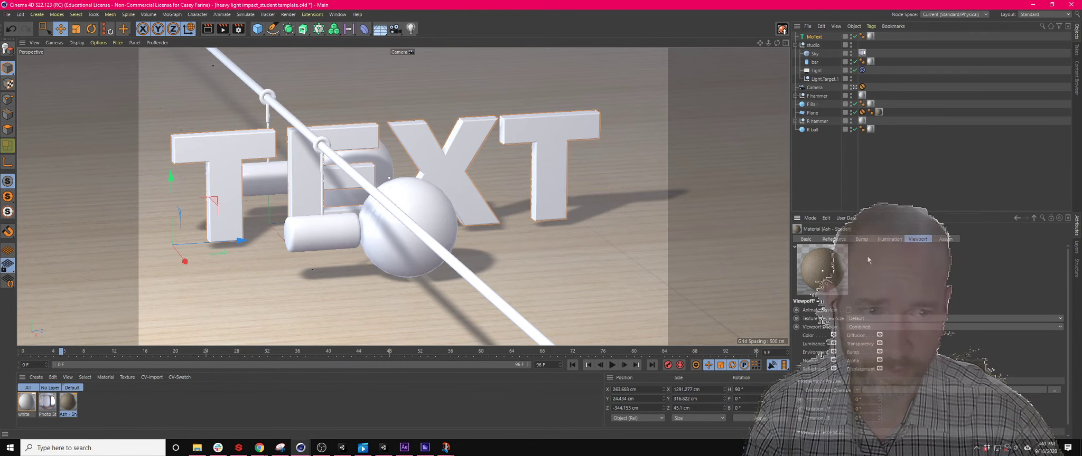
Set the Ash material's texture preview size to 64x64 in the Attributes Manager.
left_click(863, 319)
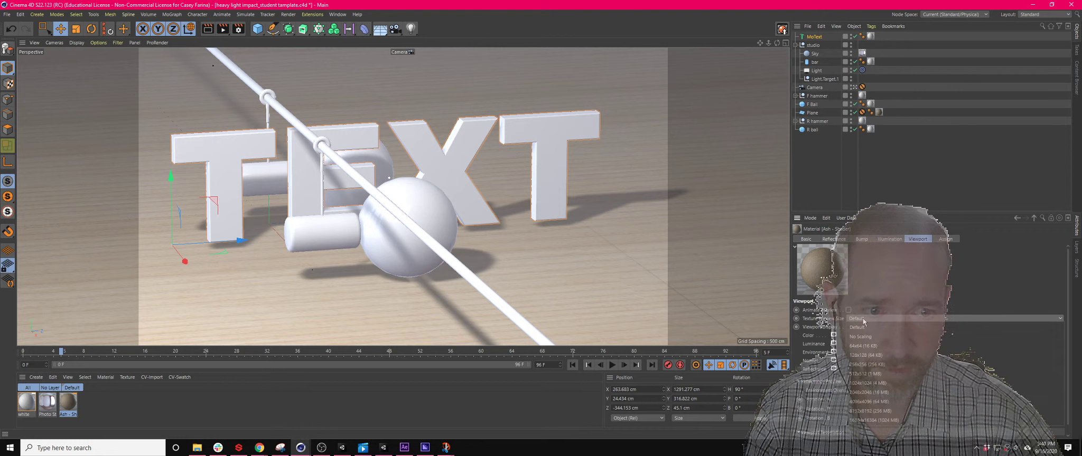
left_click(866, 321)
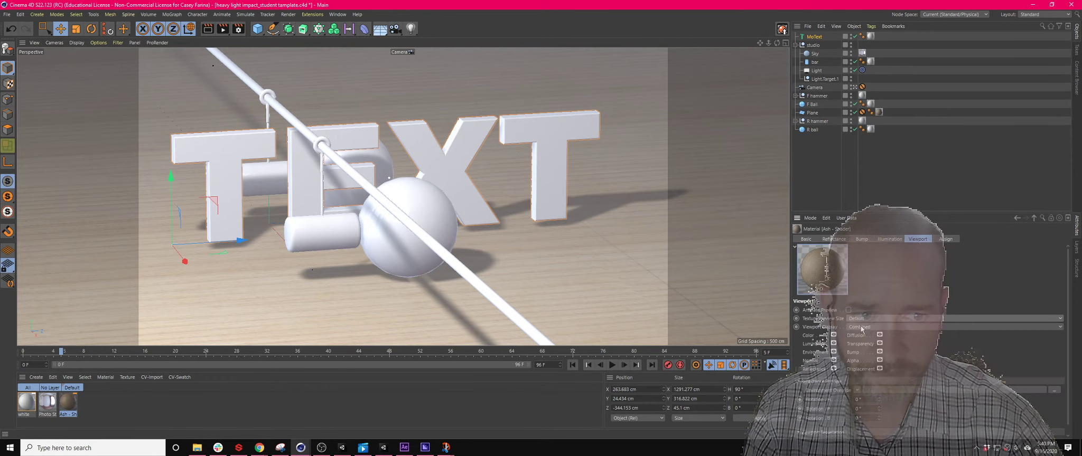
left_click(866, 320)
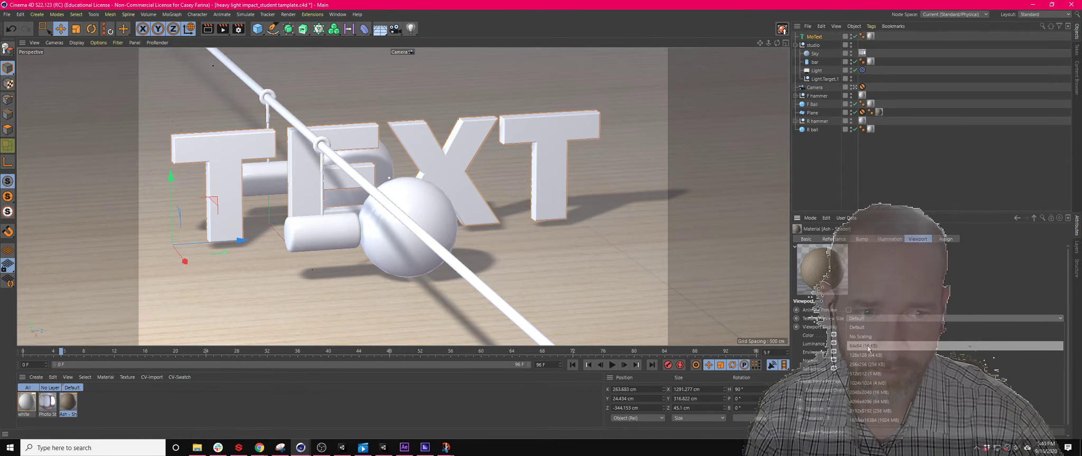
left_click(868, 349)
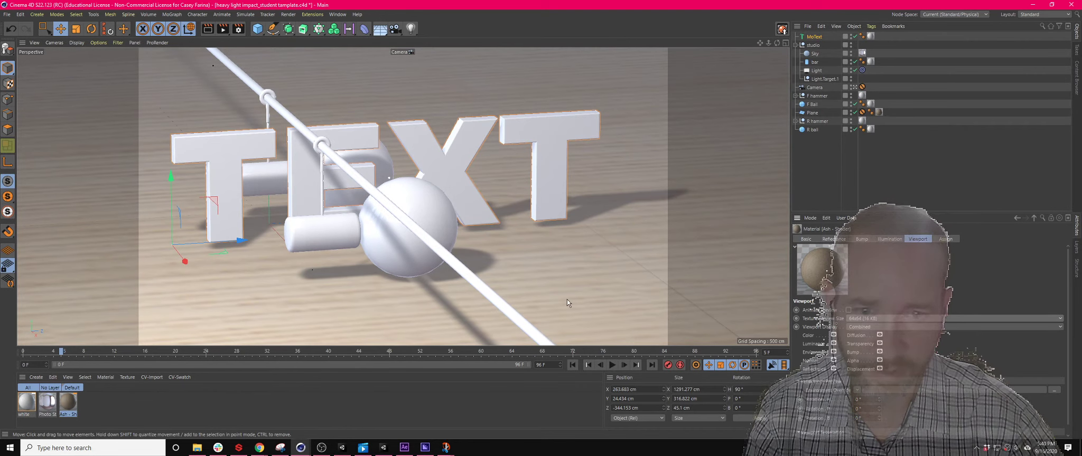
left_click(881, 241)
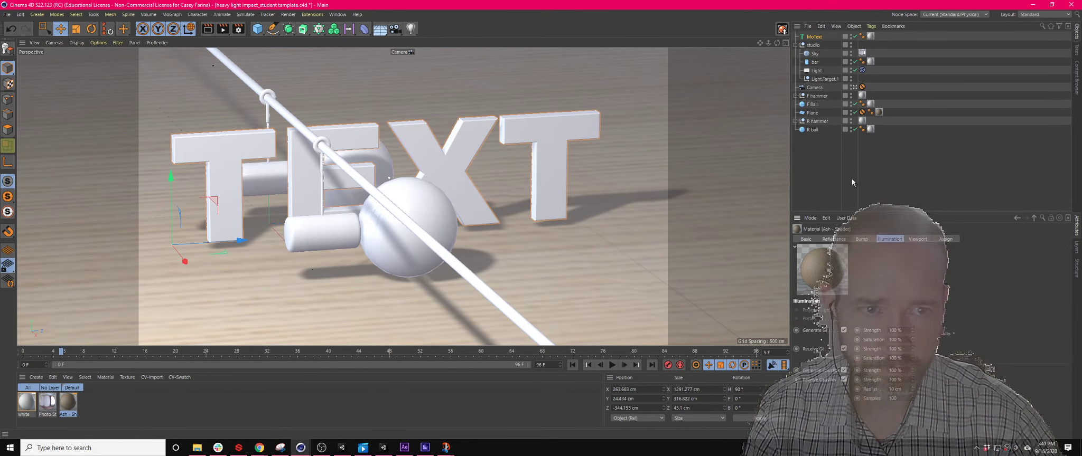
In the Material Editor, change Ash's texture preview size to 2048x2048 and close the editor.
double_click(62, 407)
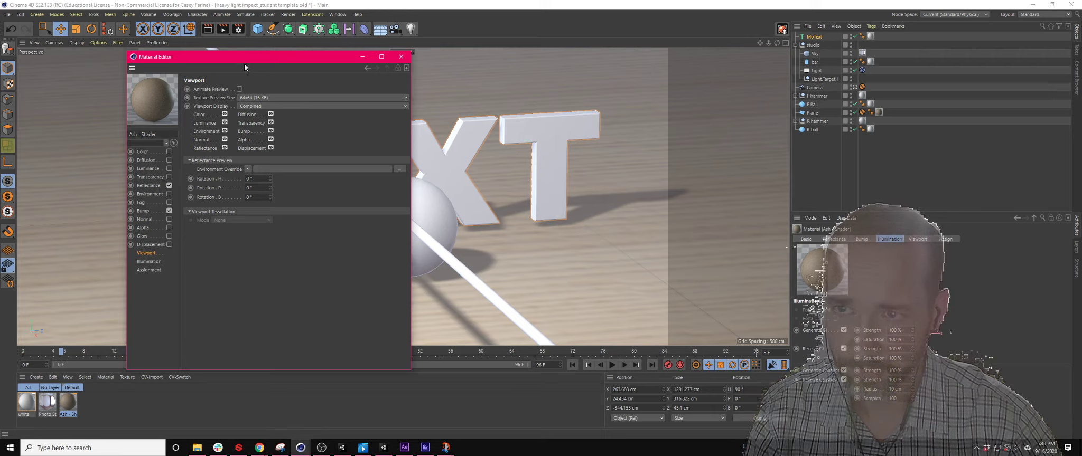
left_click_drag(246, 59, 551, 73)
left_click(568, 111)
left_click(569, 122)
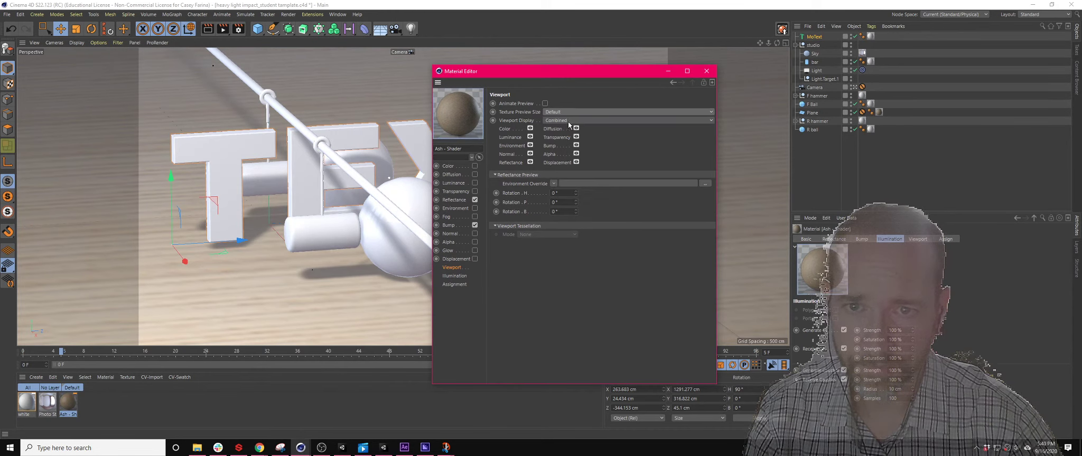
left_click(569, 113)
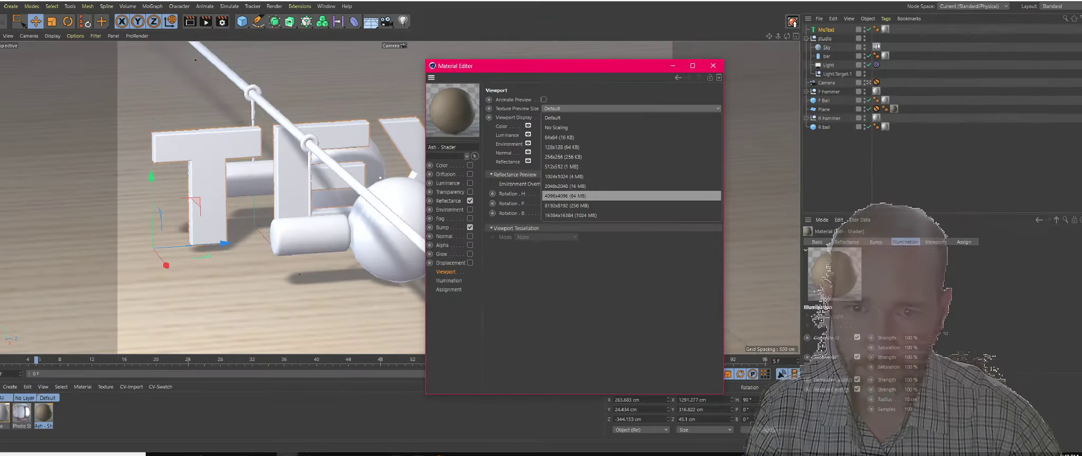
left_click(556, 107)
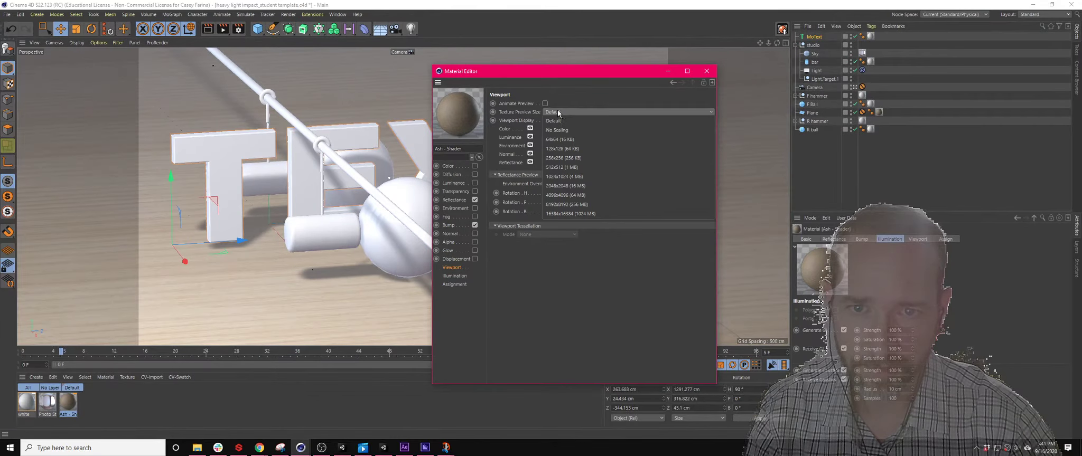
left_click(572, 186)
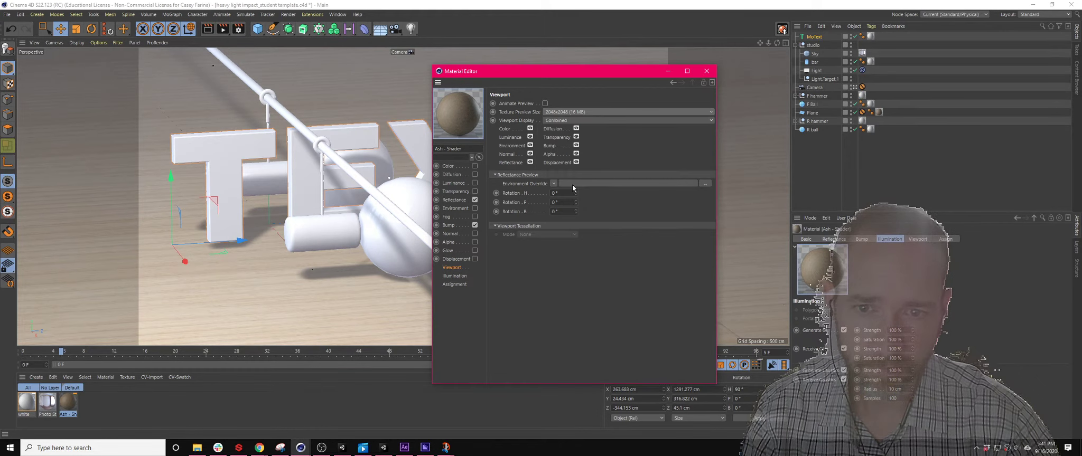
left_click(568, 112)
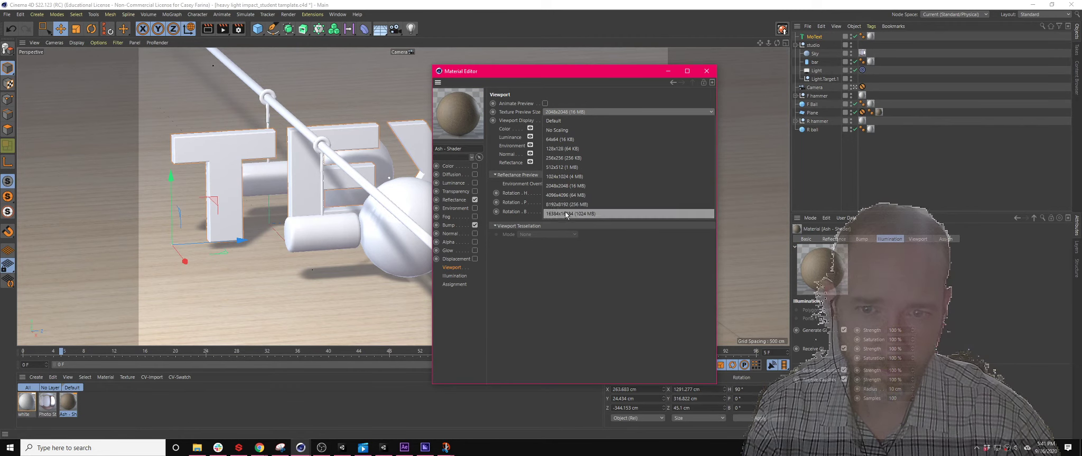
left_click(575, 111)
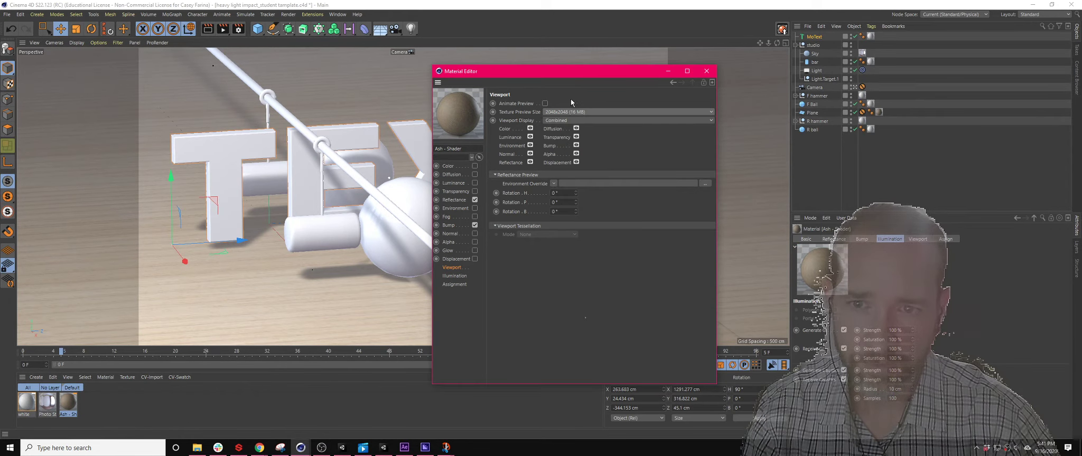
left_click(706, 71)
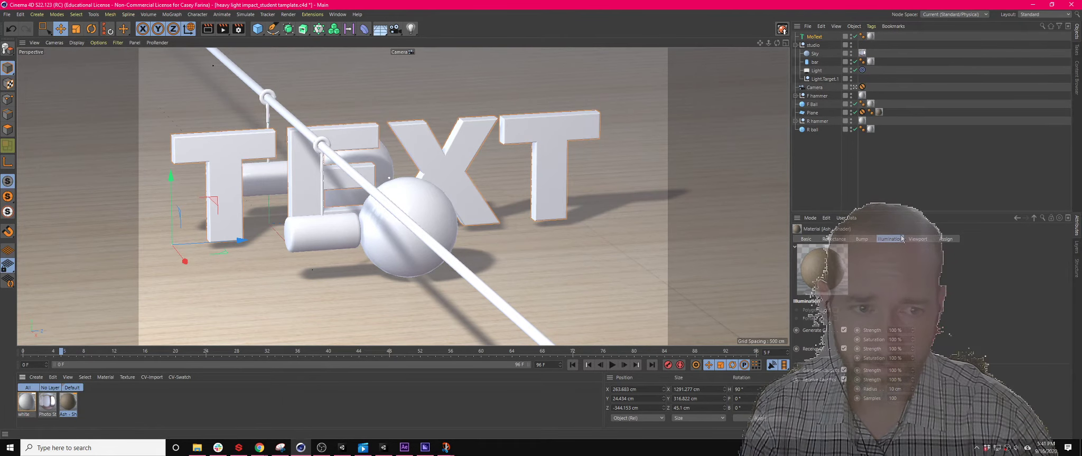
Check the Ash material's Viewport page in the Material Editor to confirm the 2048x2048 preview.
left_click(917, 239)
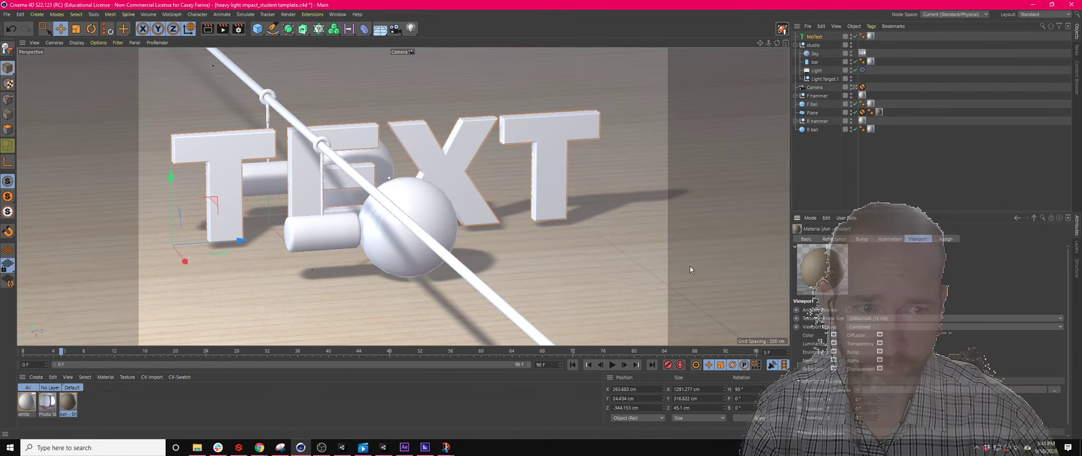
double_click(68, 402)
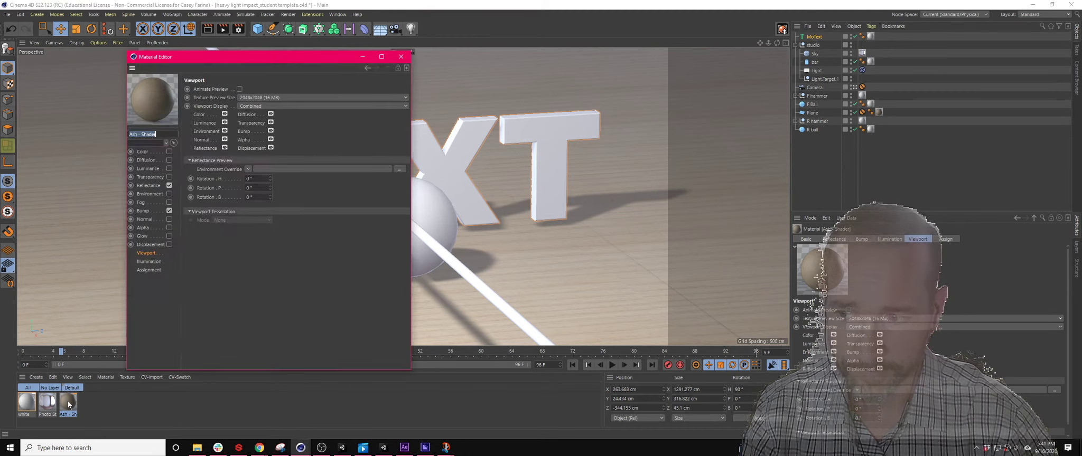
left_click(147, 255)
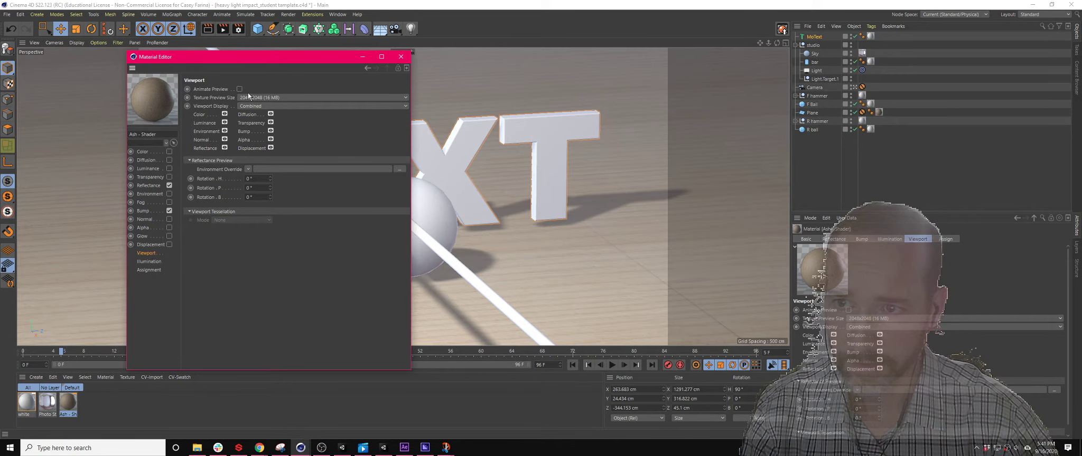
left_click(401, 57)
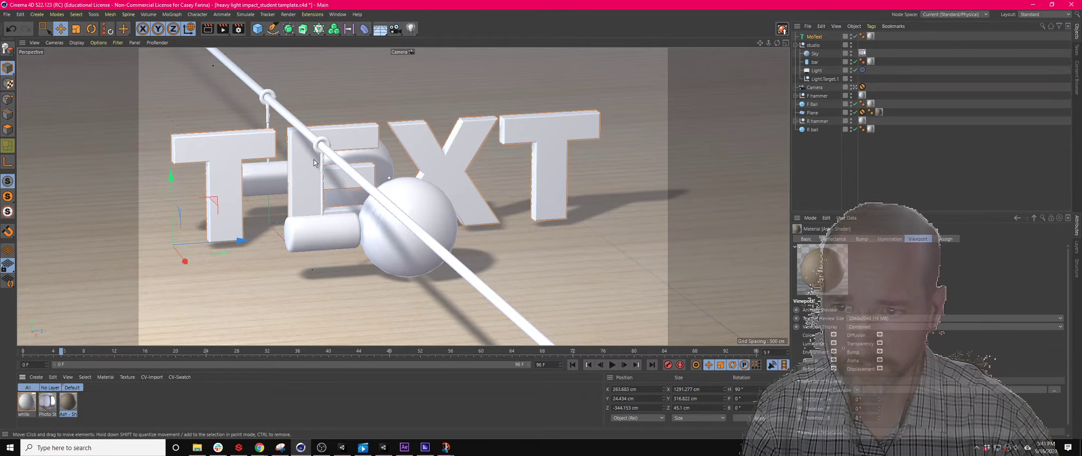
Open the Metal presets in the Content Browser and drag Nickel into the Material Manager.
left_click(1078, 81)
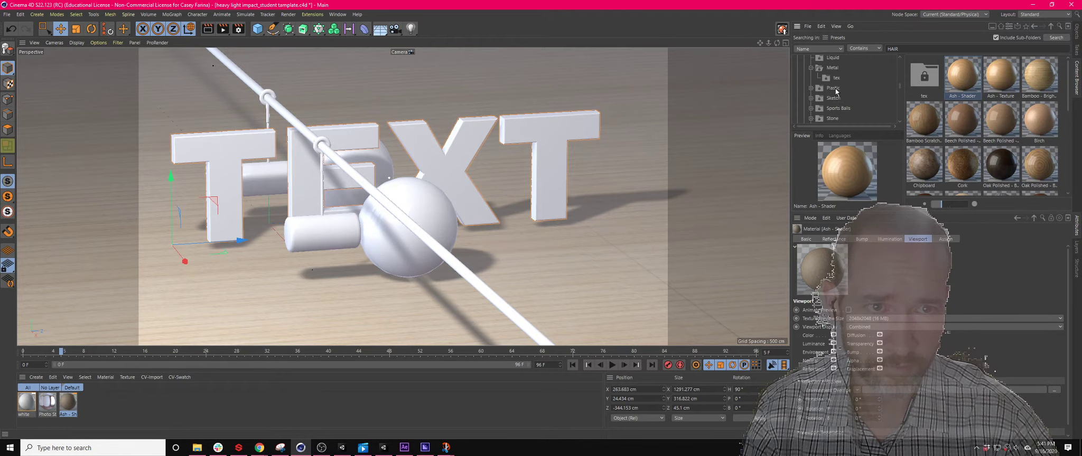
scroll(836, 100, "up", 2)
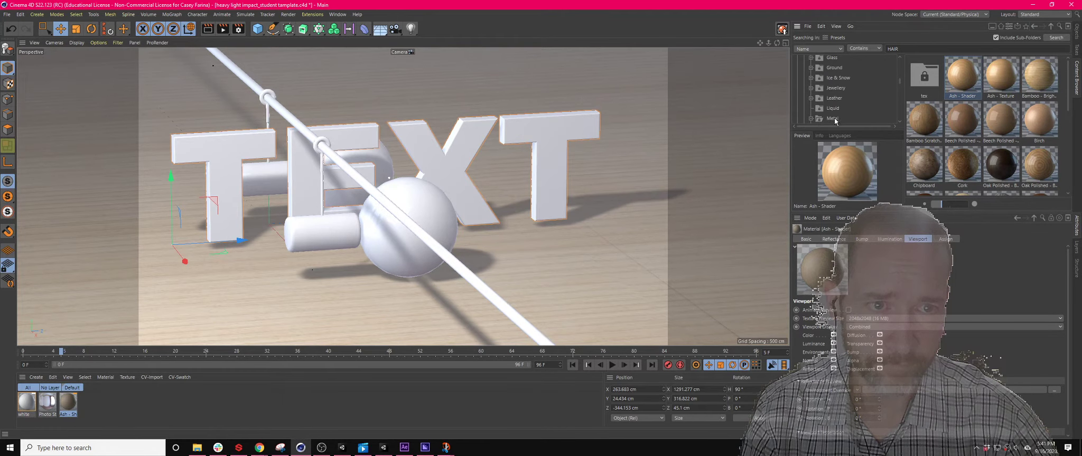
left_click(834, 118)
scroll(975, 152, "up", 1)
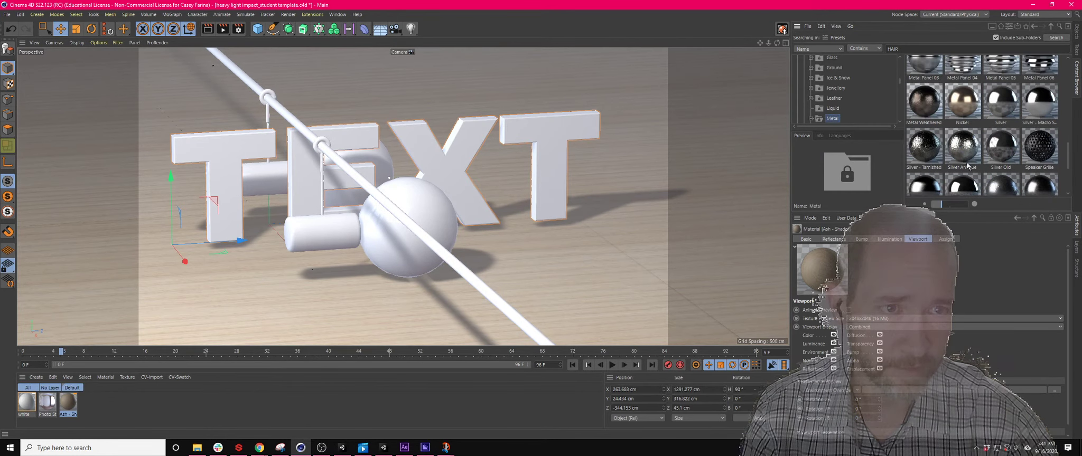
scroll(966, 153, "up", 3)
scroll(966, 88, "up", 4)
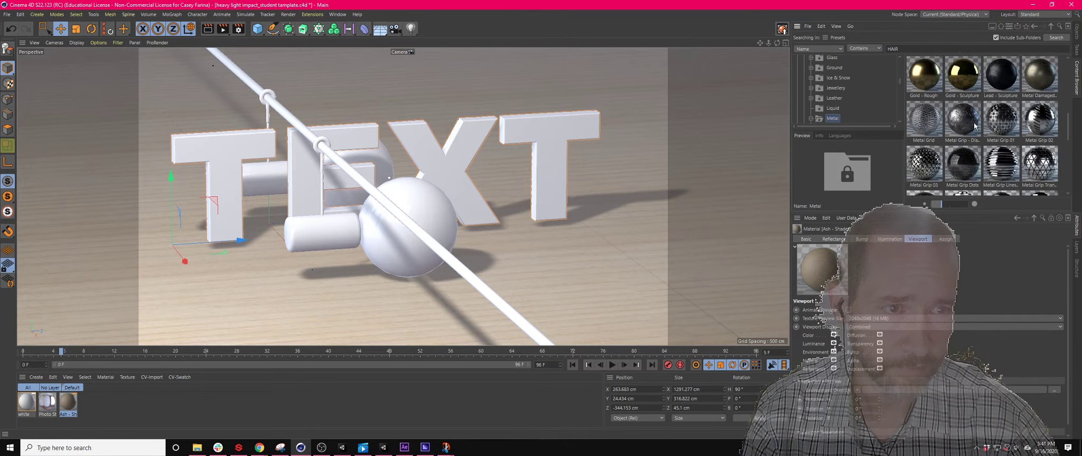
scroll(1001, 130, "down", 4)
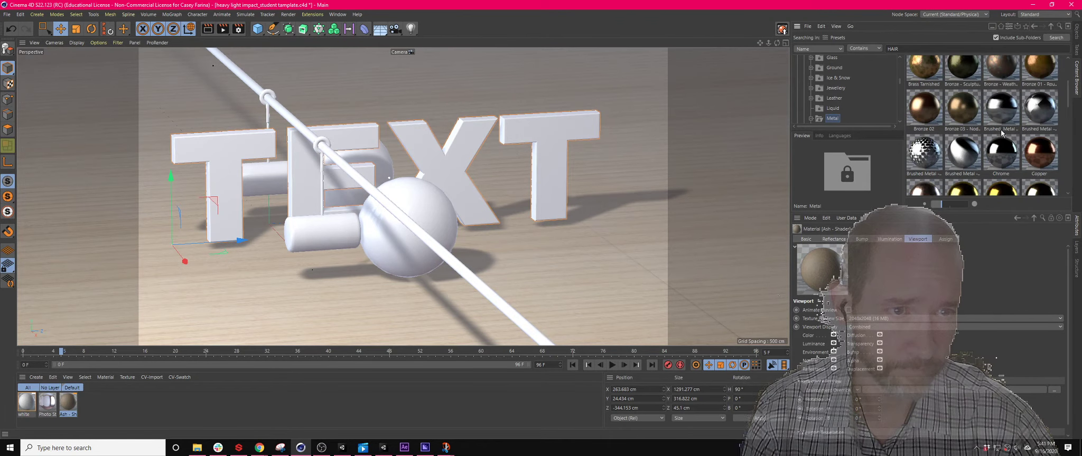
scroll(969, 144, "down", 3)
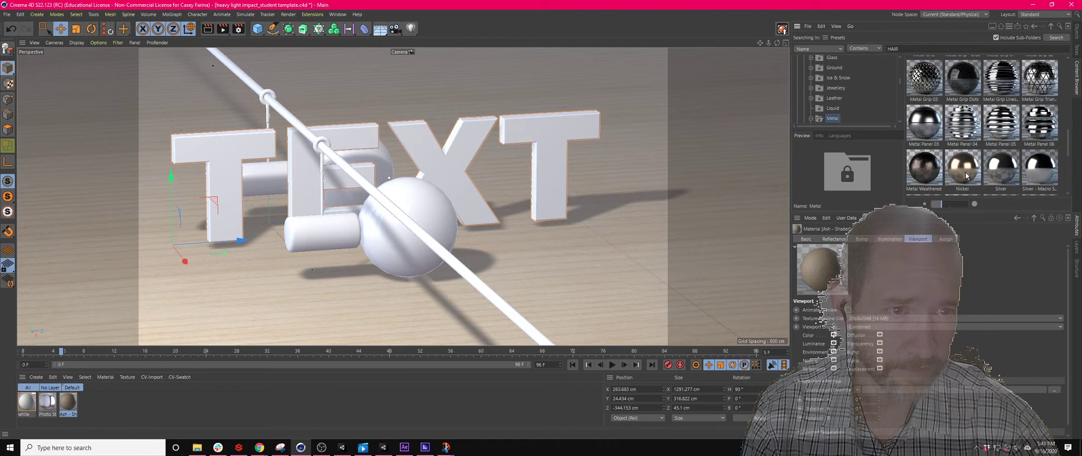
left_click(970, 123)
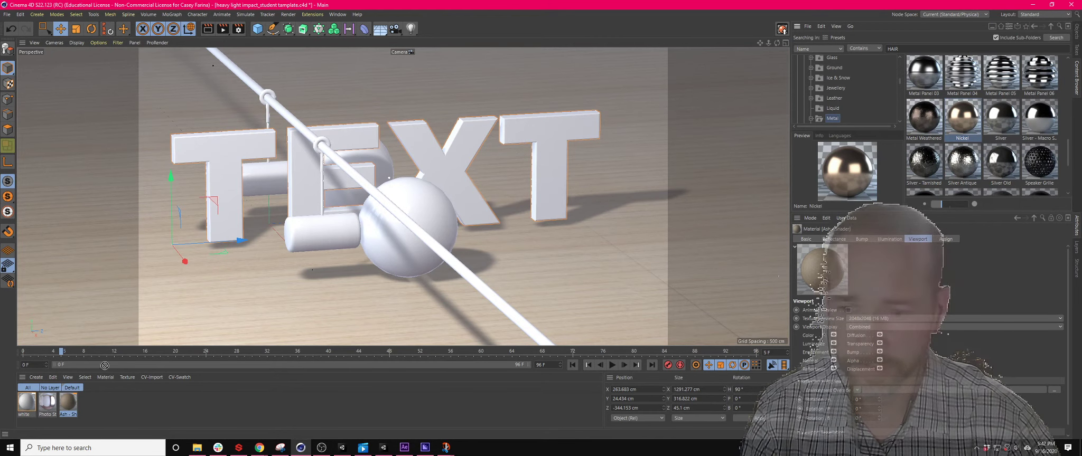
left_click_drag(102, 407, 102, 412)
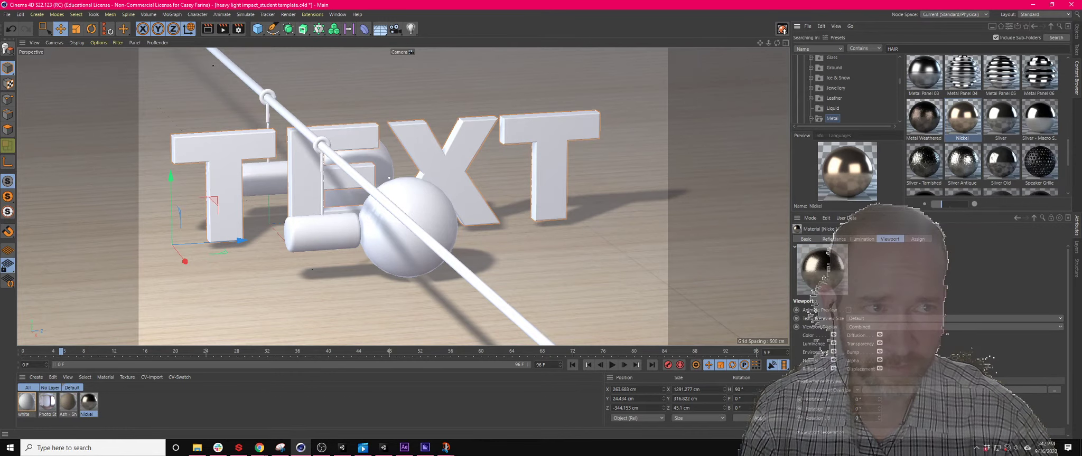
Drag the Nickel material onto the bar and the R and F hammer objects.
left_click(1074, 42)
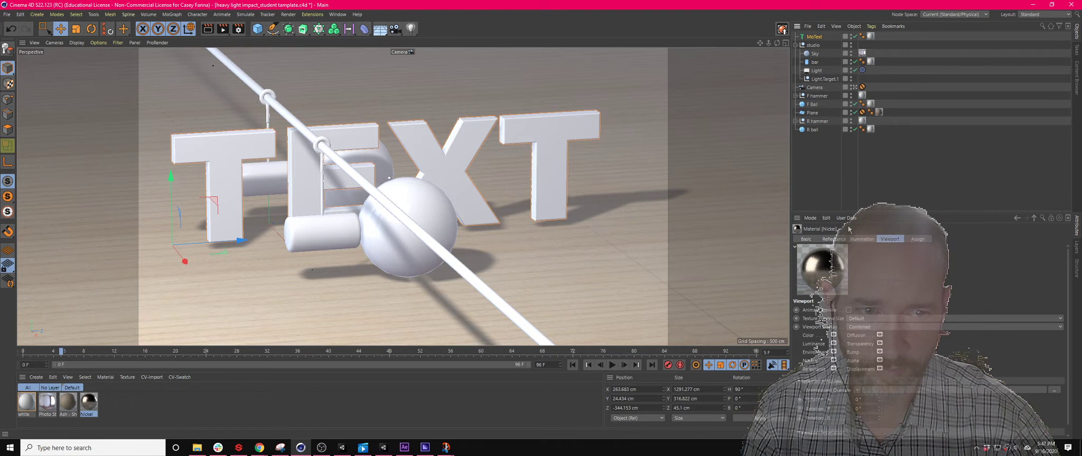
double_click(89, 403)
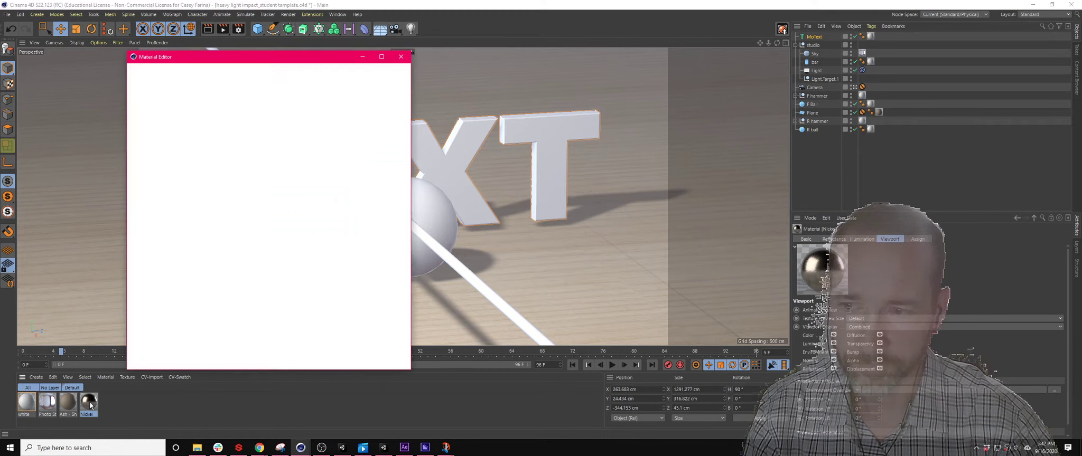
left_click(396, 57)
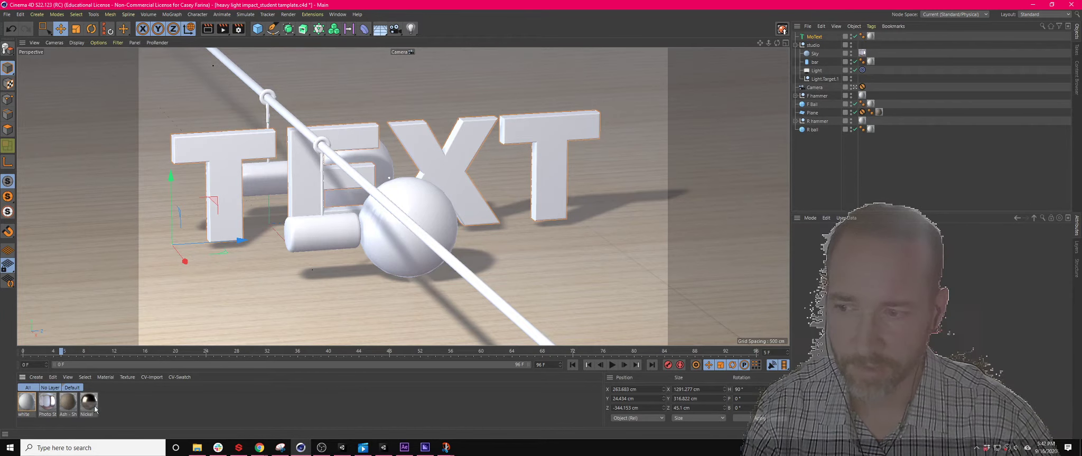
left_click_drag(93, 405, 947, 112)
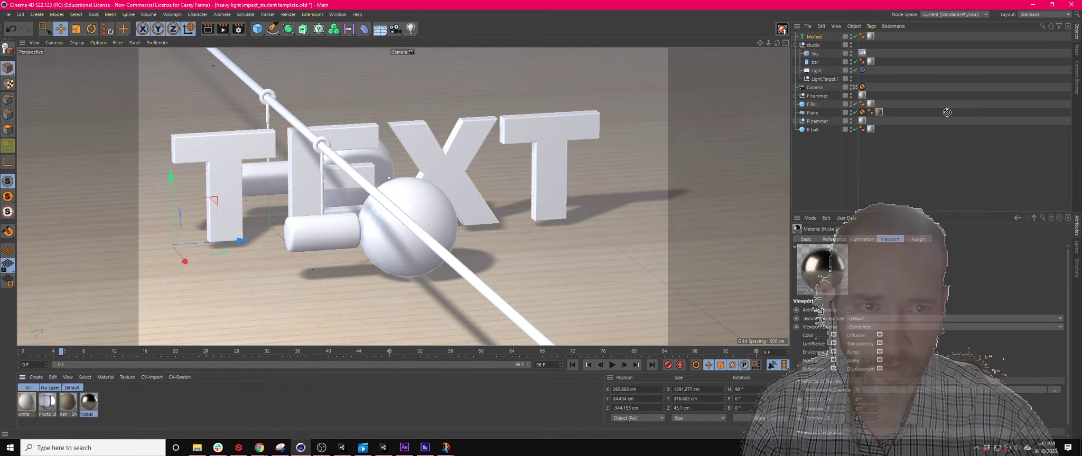
left_click_drag(879, 109, 878, 112)
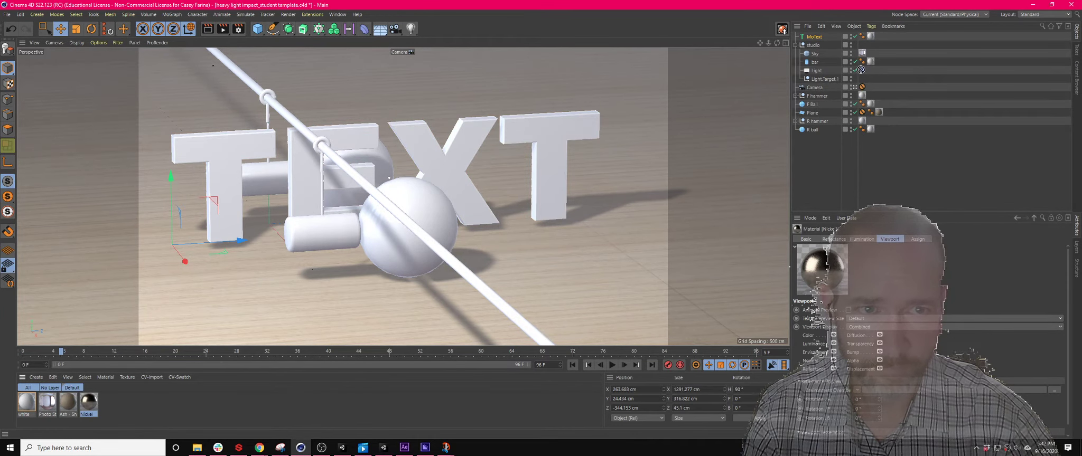
mouse_move(860, 70)
left_mouse_down()
mouse_move(875, 69)
mouse_move(870, 62)
left_mouse_up()
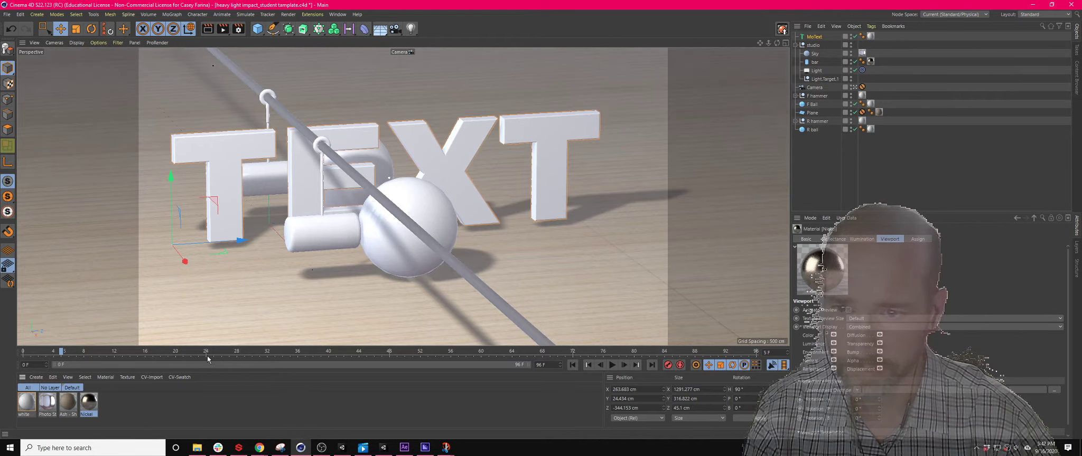
left_click_drag(92, 404, 862, 121)
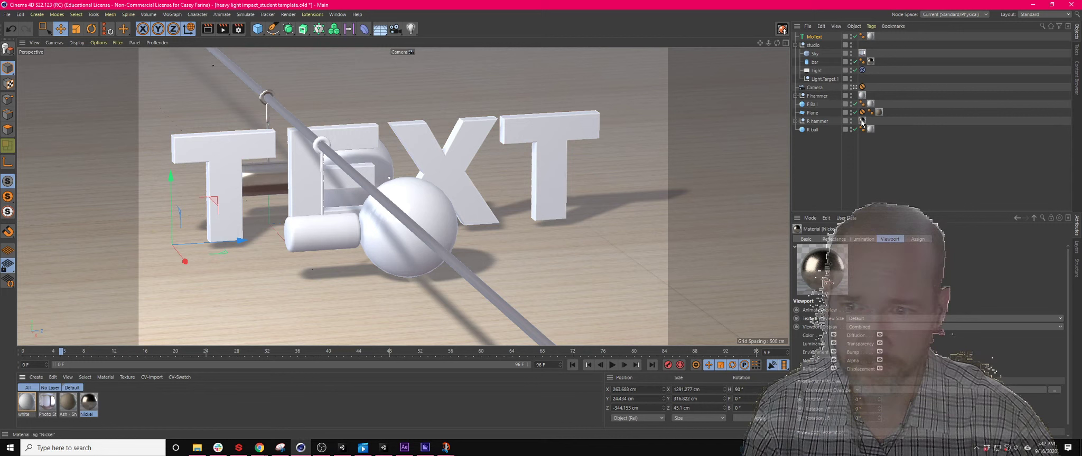
left_click_drag(91, 407, 862, 96)
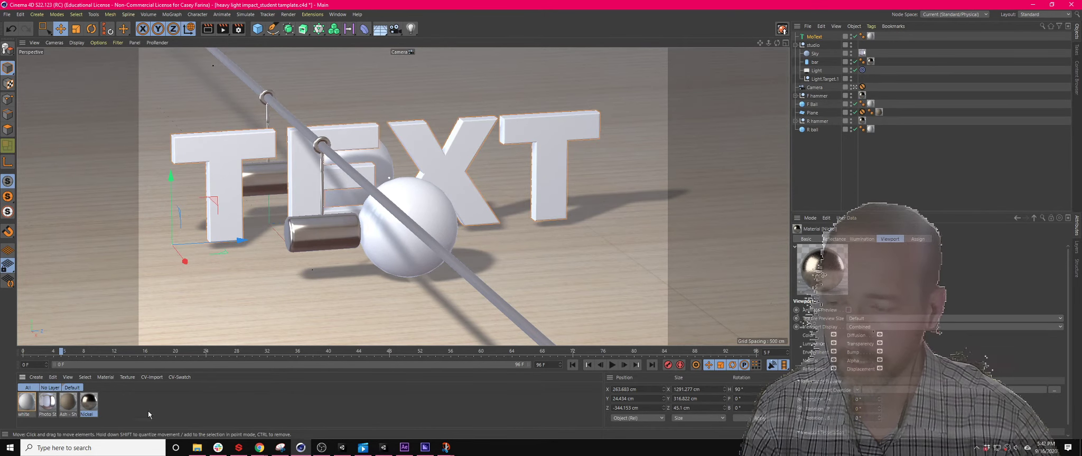
left_click(122, 414)
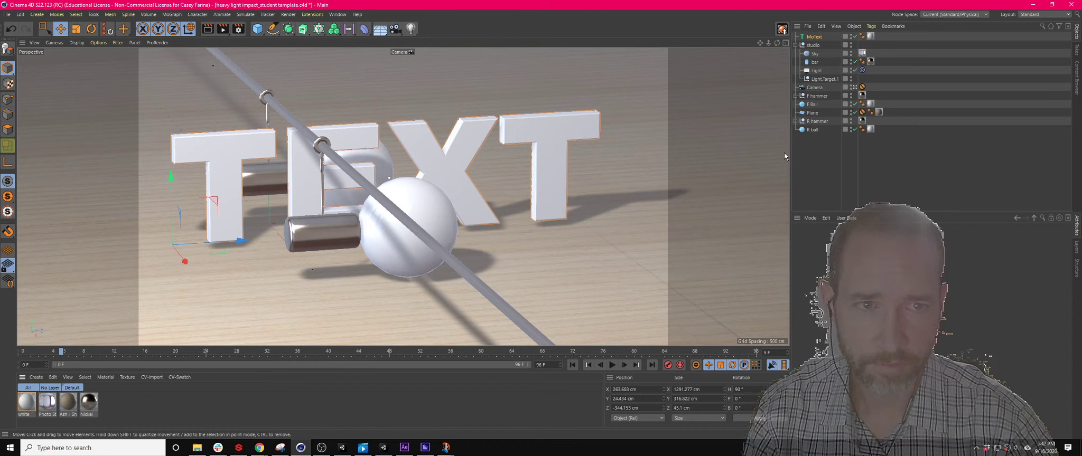
Double-click an empty spot in the Material Manager to add a default PBR material.
left_click(36, 378)
mouse_move(71, 294)
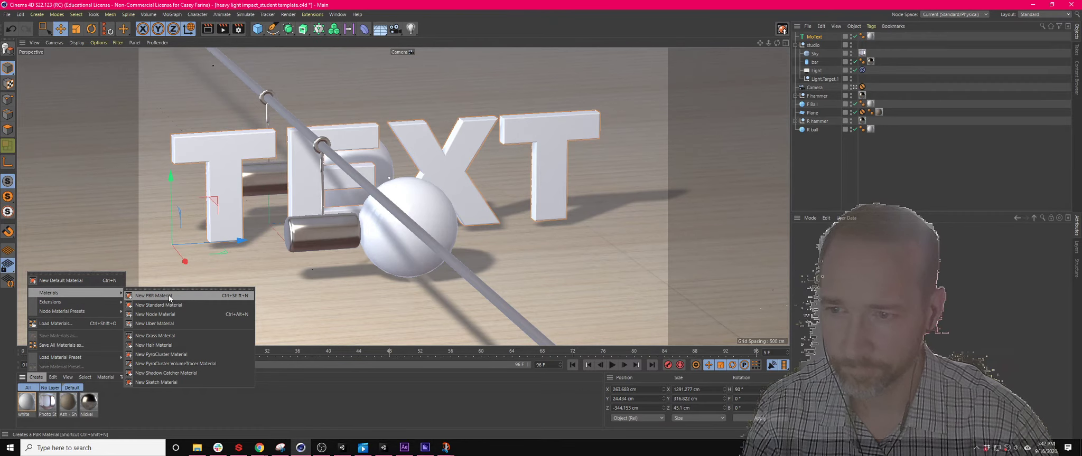
left_click(306, 395)
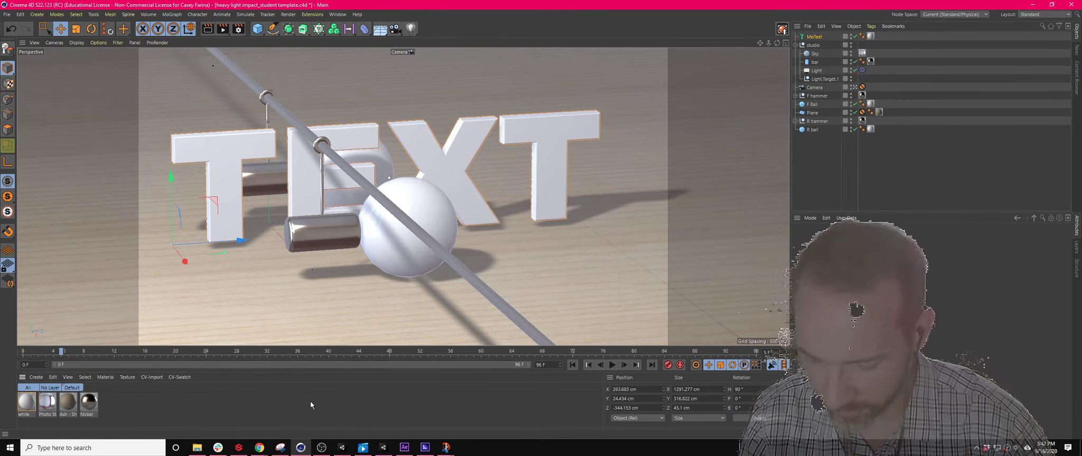
double_click(301, 403)
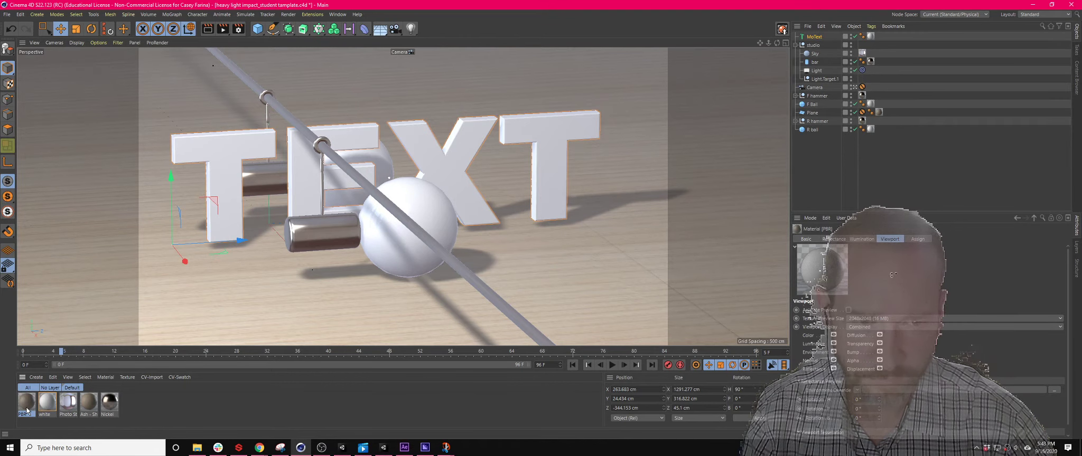
Open the PBR material in the Material Editor and move the editor aside.
double_click(27, 407)
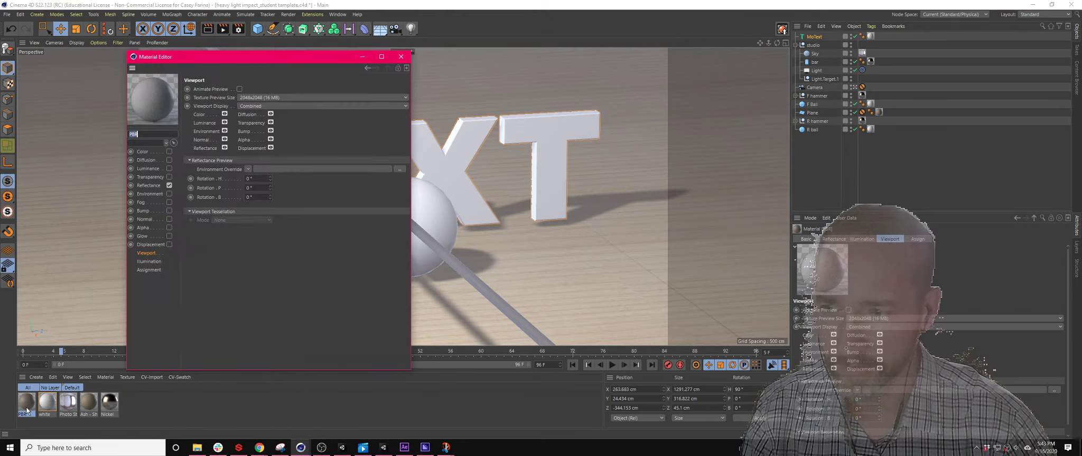
left_click_drag(236, 58, 353, 83)
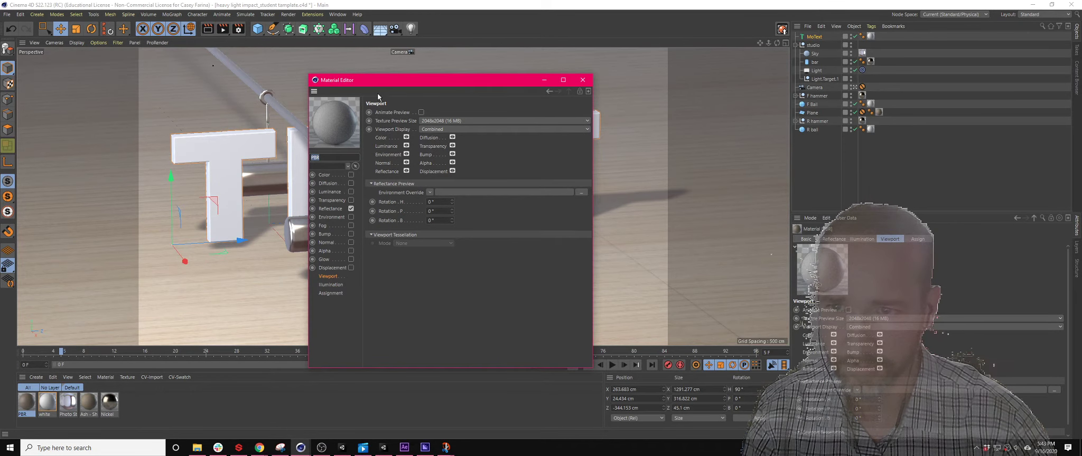
left_click_drag(378, 85, 500, 77)
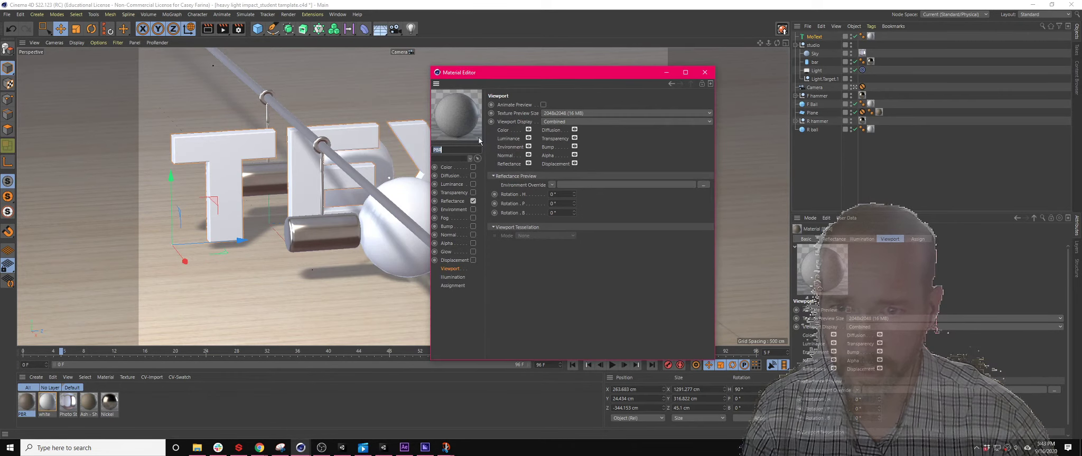
Review the Reflectance layers, then bring up the Surfaces shaders for Default Diffuse's texture.
left_click(454, 202)
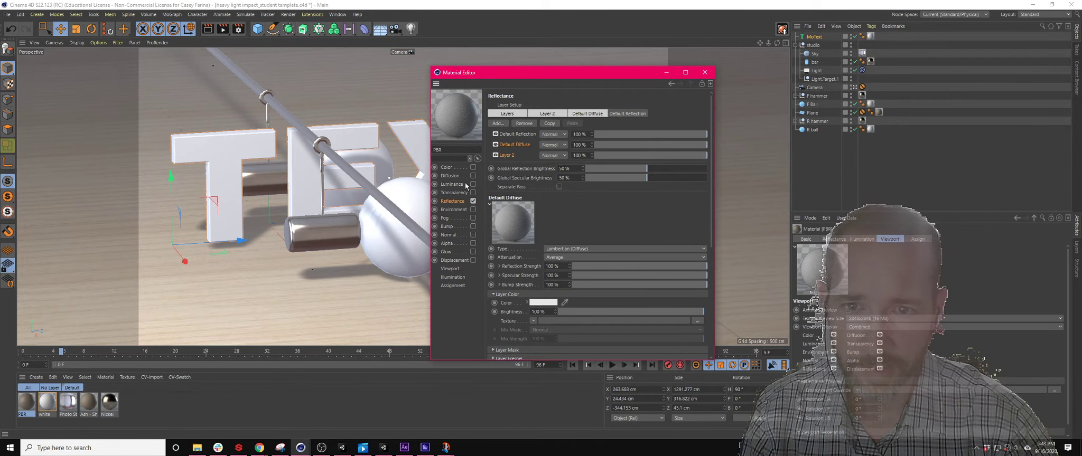
left_click(515, 135)
left_click(513, 145)
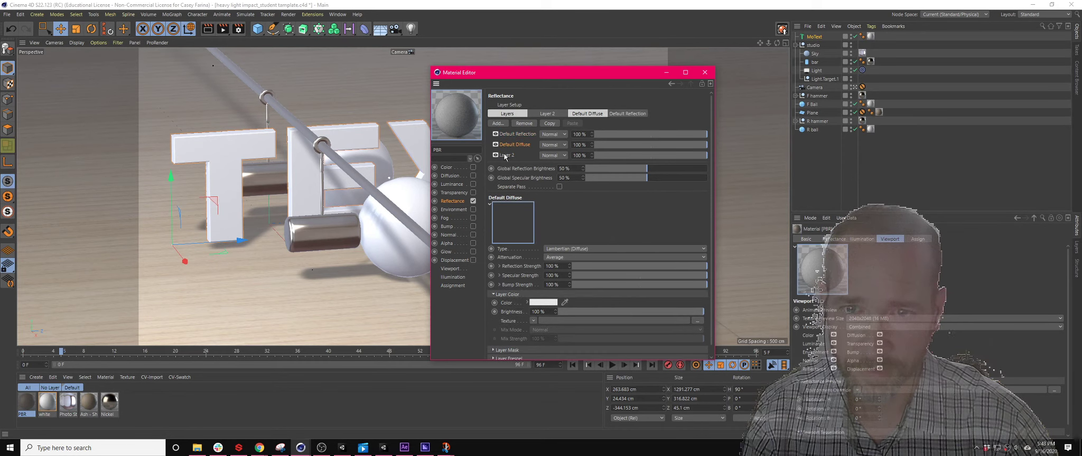
left_click(505, 156)
left_click(514, 145)
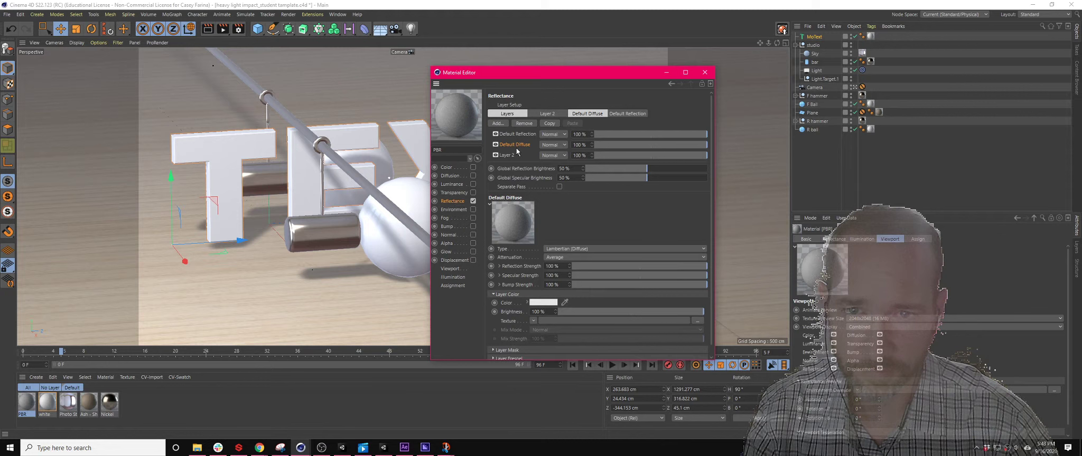
left_click(535, 320)
mouse_move(548, 284)
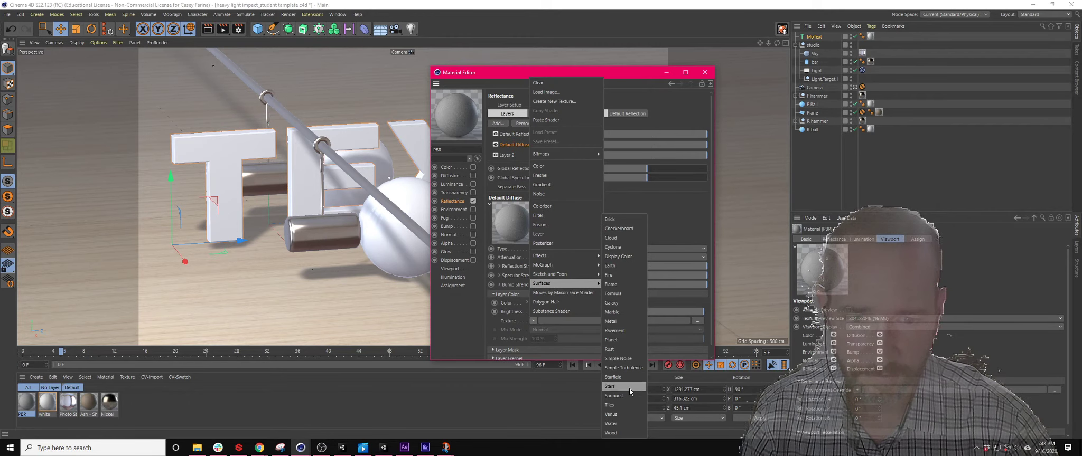
Load Tiles as the diffuse texture and apply the PBR material to F Ball.
left_click(629, 406)
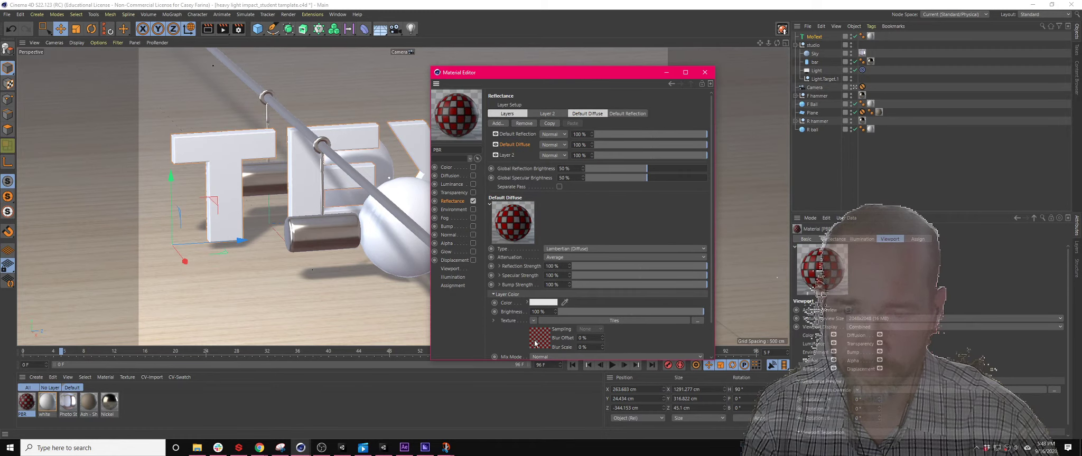
left_click(27, 404)
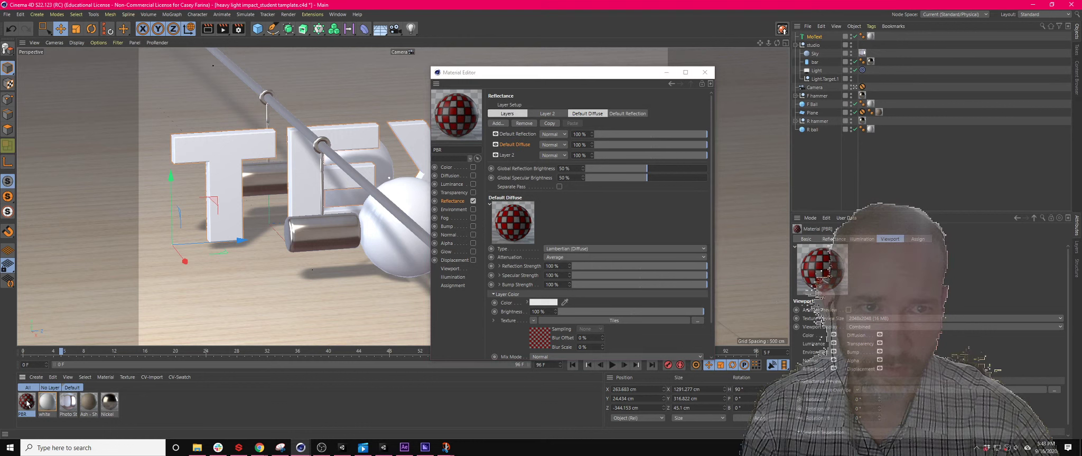
left_click_drag(734, 158, 870, 105)
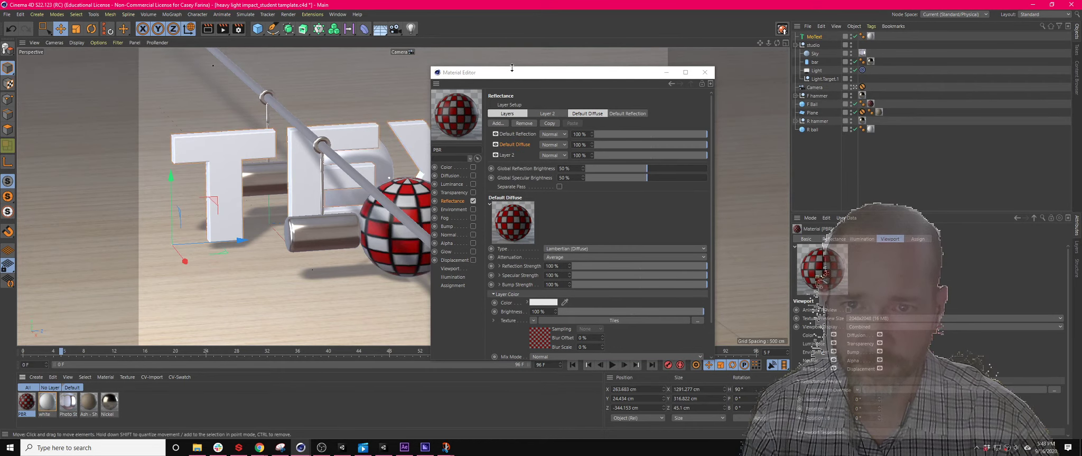
left_click_drag(511, 74, 613, 76)
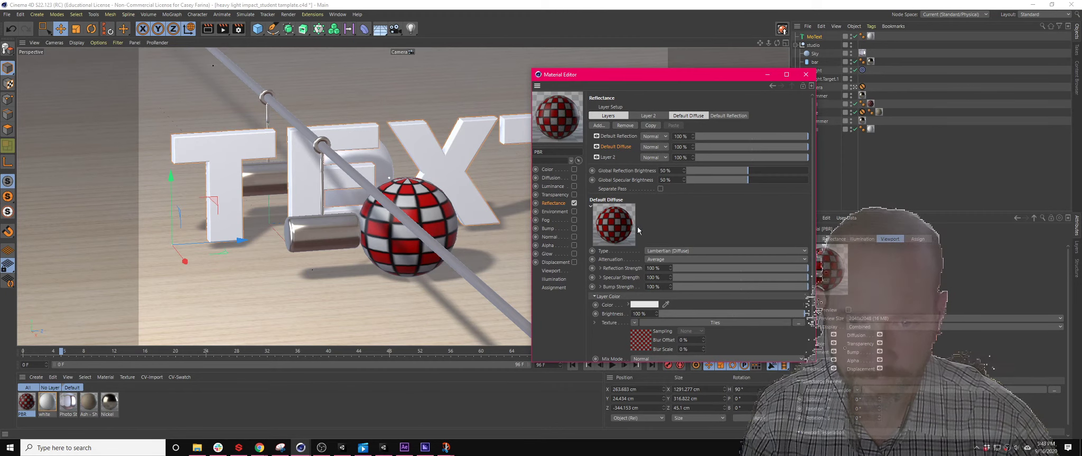
Set the Tiles shader's Grout Width to 1% and Bevel Width to 5%.
left_click(640, 343)
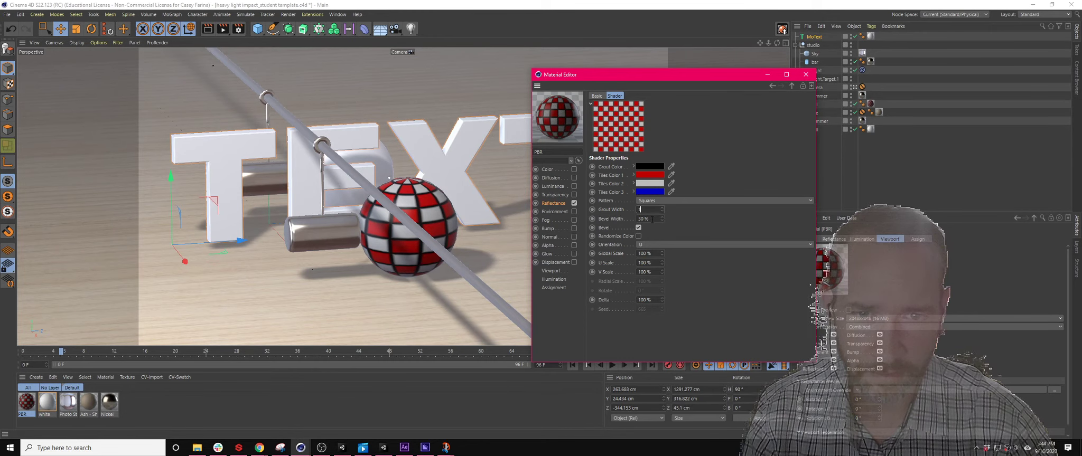
key("Tab")
type("5")
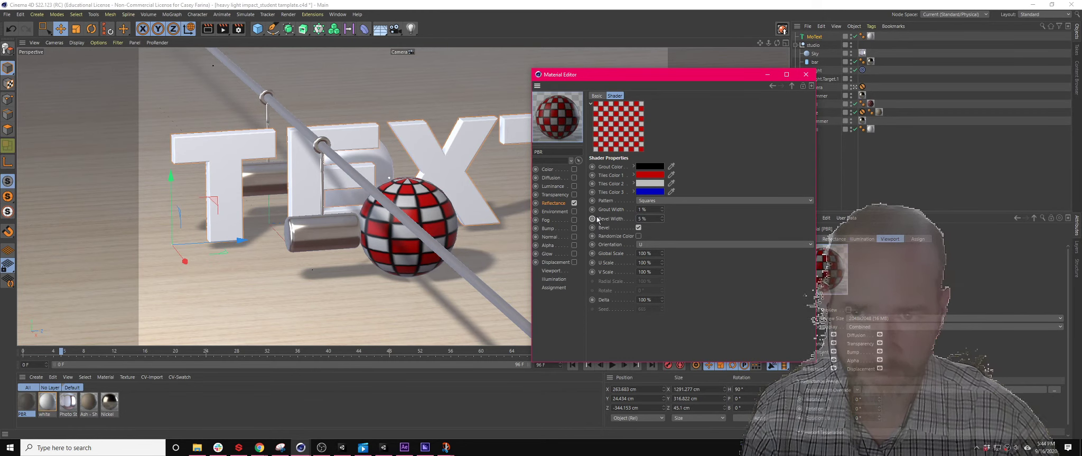
key("Return")
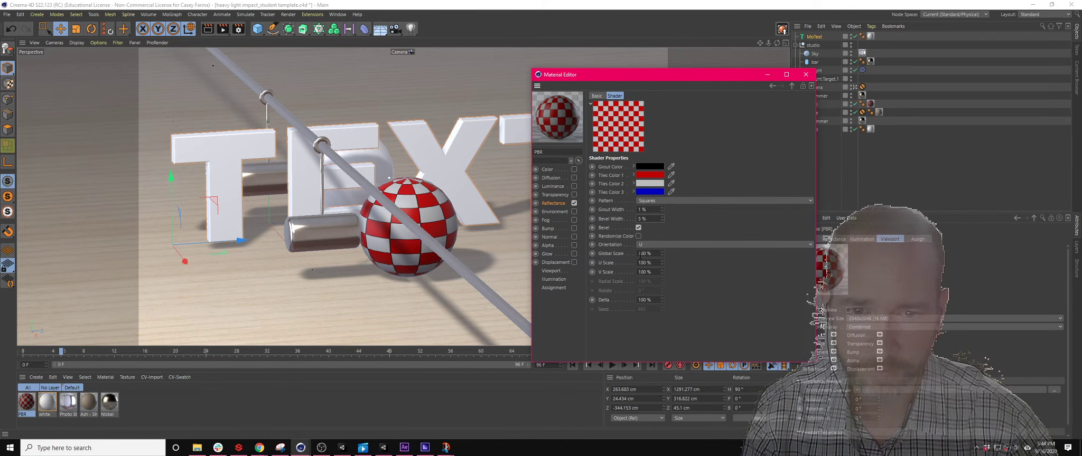
Set Tiles Color 1 to a saturated pink in the Color Picker.
left_click(650, 175)
left_click_drag(695, 174, 735, 171)
left_click(715, 181)
left_click(705, 191)
left_click(723, 181)
left_click(734, 181)
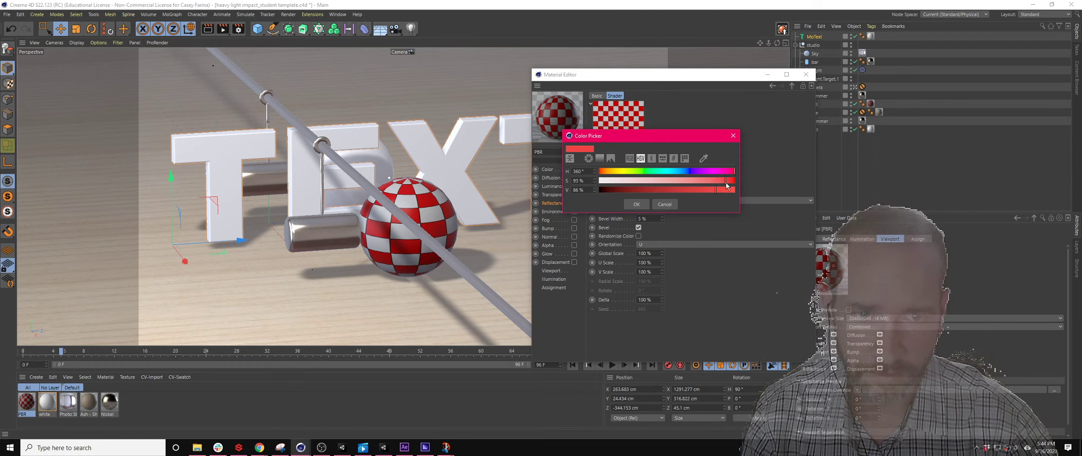
left_click(728, 172)
left_click(730, 171)
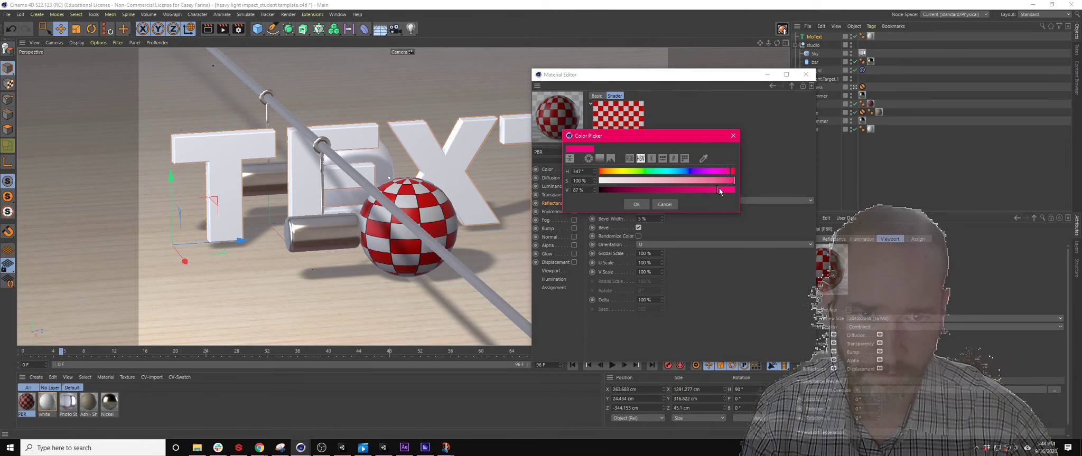
left_click(733, 190)
left_click(729, 180)
left_click_drag(729, 181, 746, 184)
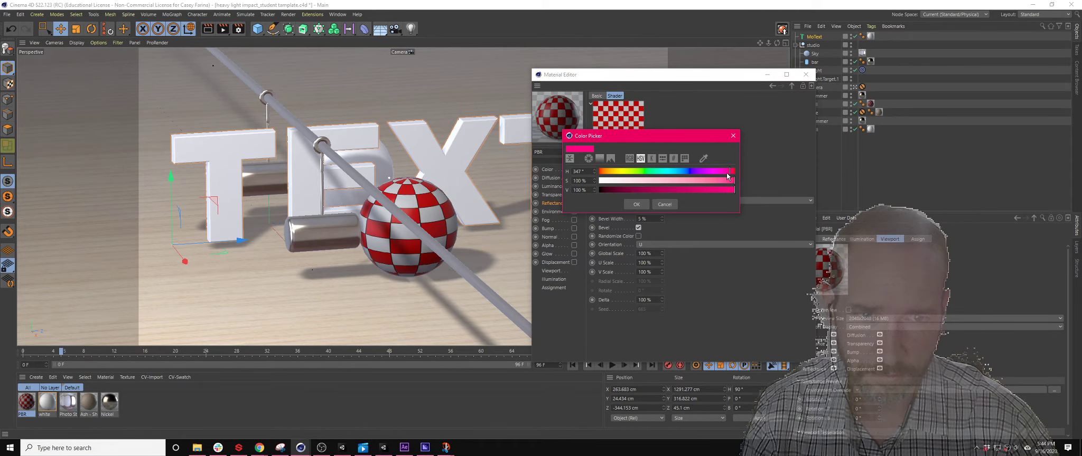
left_click(638, 204)
Refine Tiles Color 1 to a bright pink-red.
left_click(660, 183)
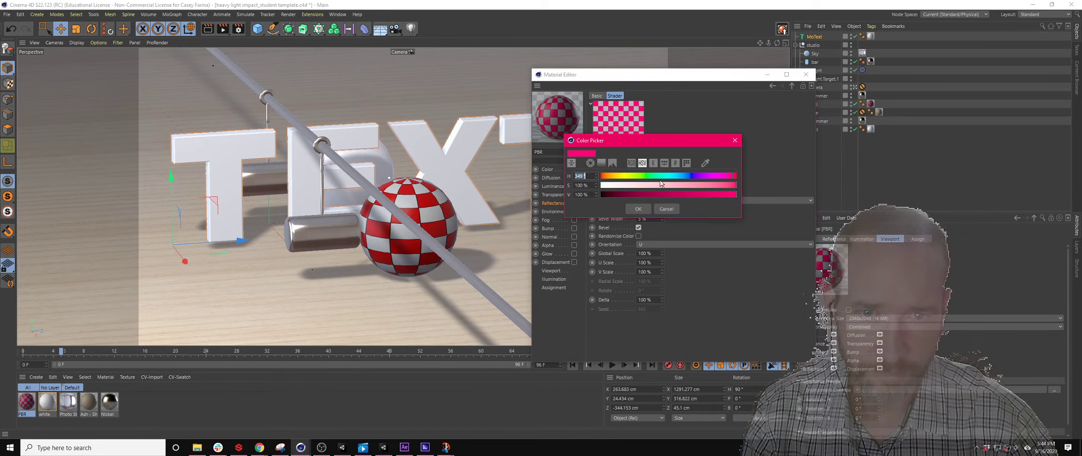
left_click_drag(734, 176, 735, 179)
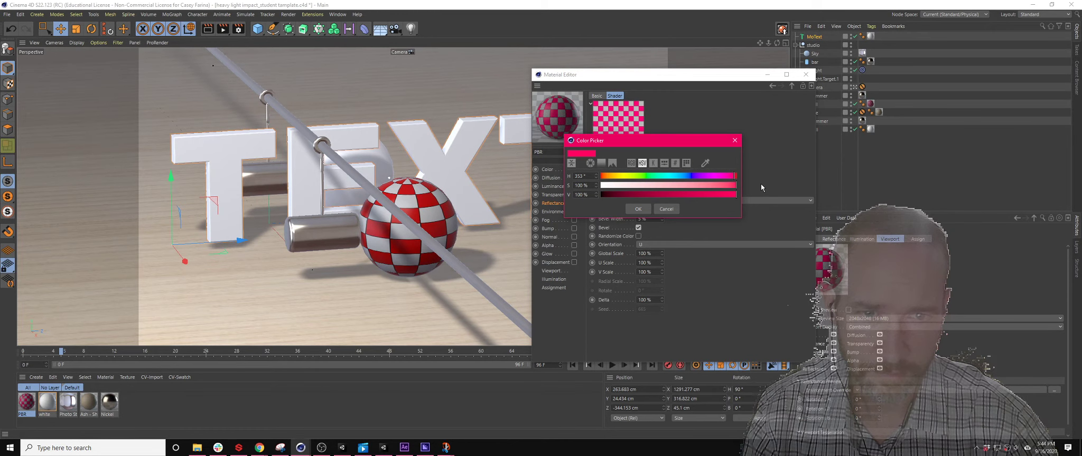
mouse_move(732, 194)
left_mouse_down()
mouse_move(750, 198)
mouse_move(739, 176)
left_mouse_up()
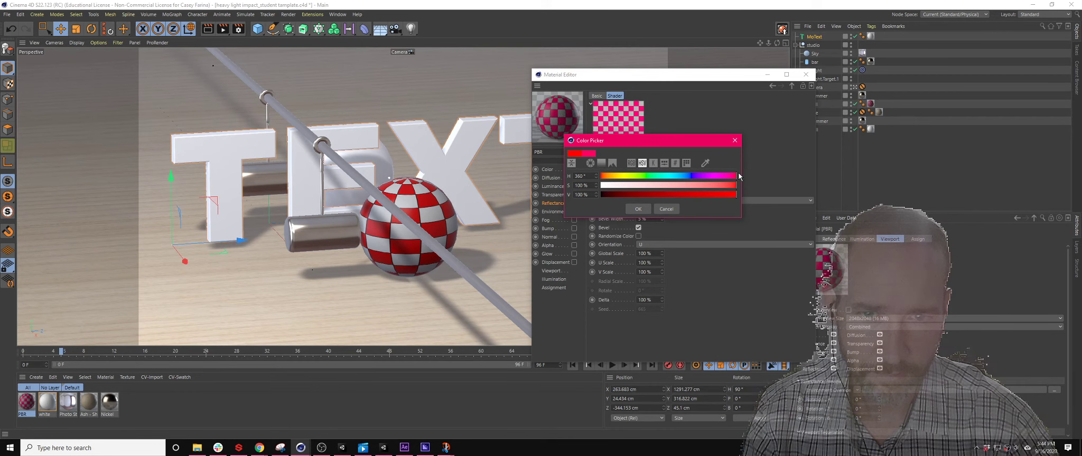
left_click(636, 209)
left_click(649, 174)
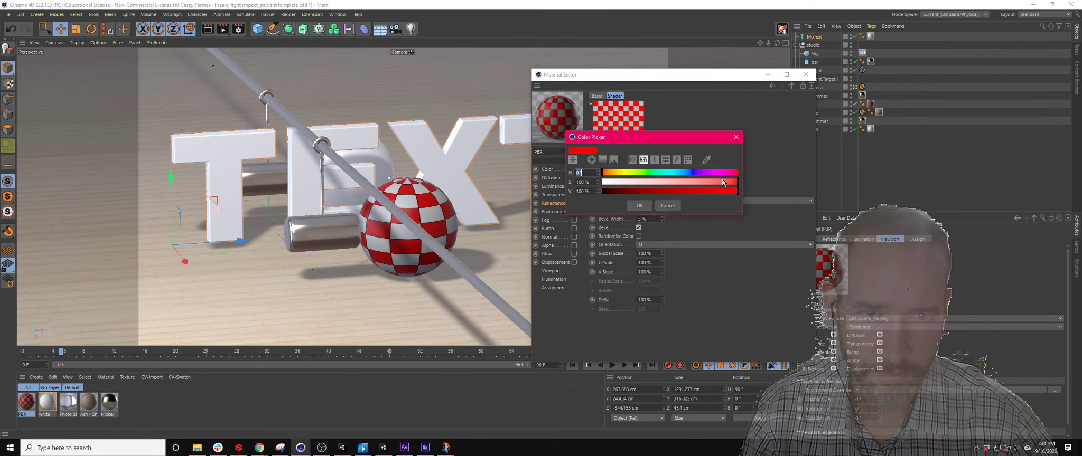
left_click(734, 175)
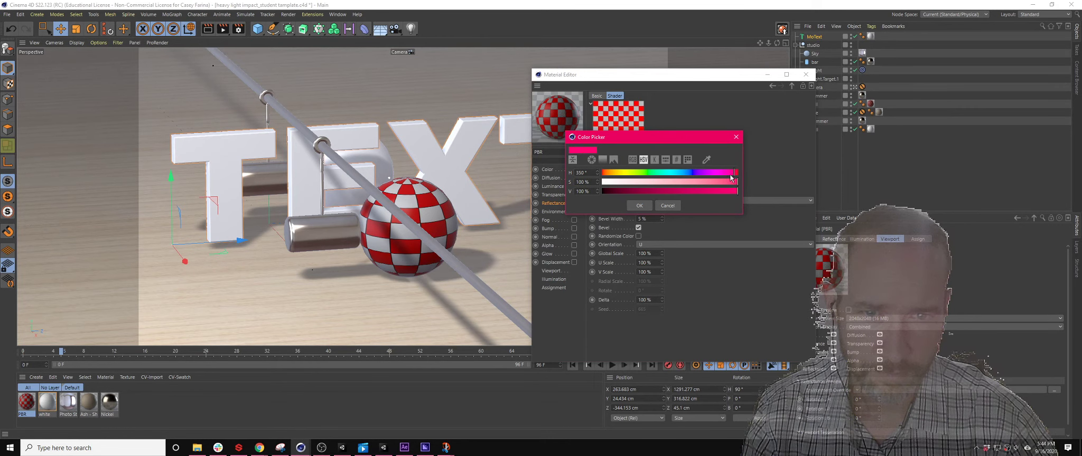
left_click(648, 206)
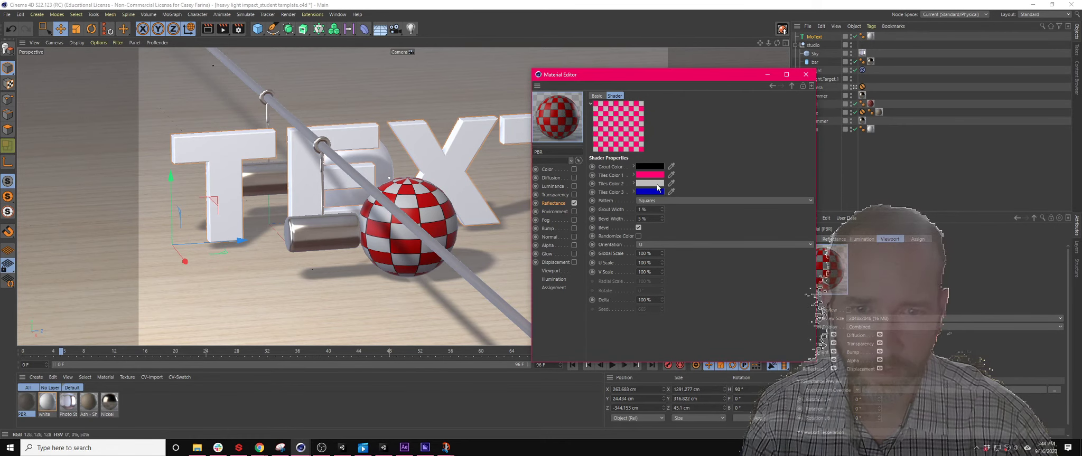
Set Tiles Color 2 to a light, low-saturation tone.
left_click(650, 184)
left_click(707, 192)
left_click(726, 201)
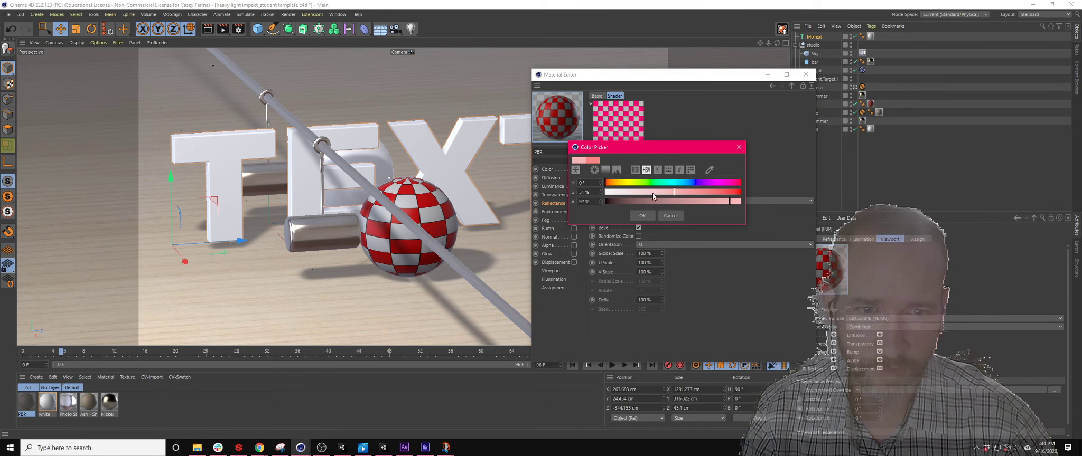
left_click_drag(652, 193, 607, 192)
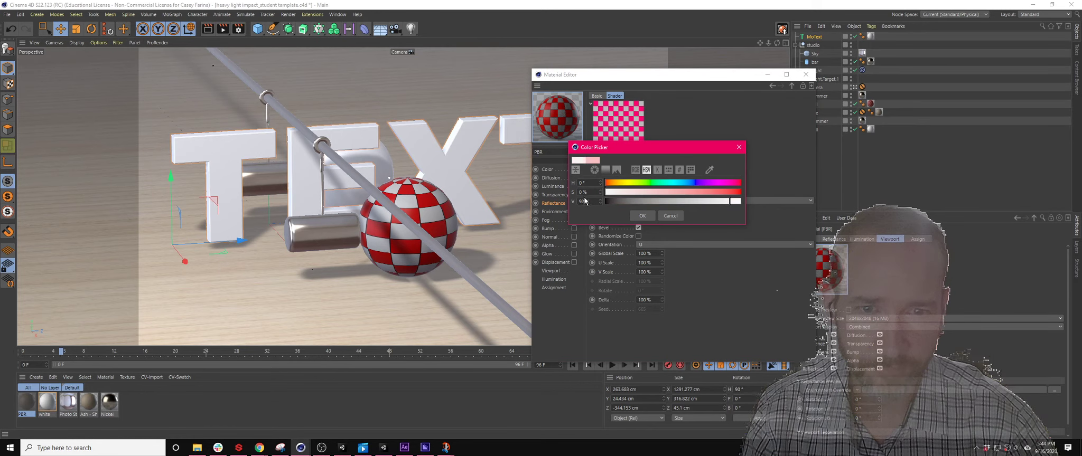
left_click(705, 201)
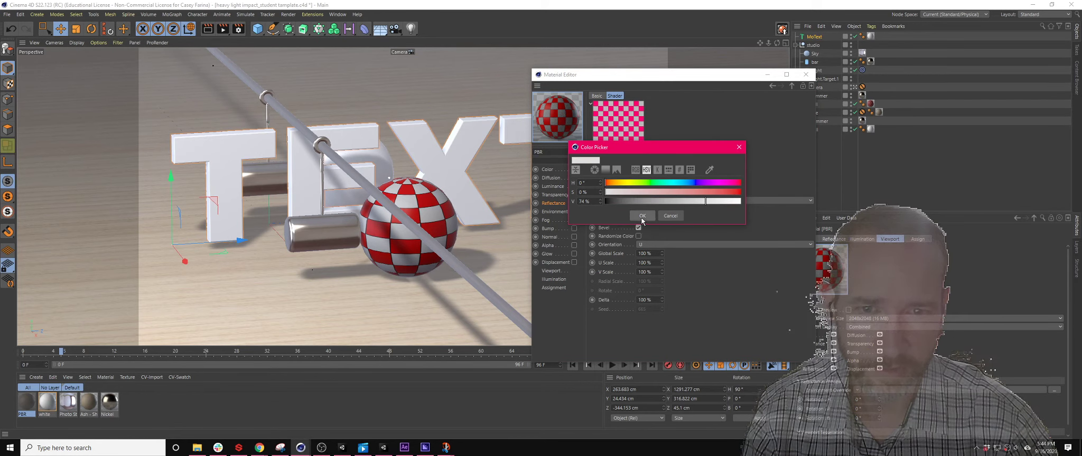
left_click(641, 218)
Change Tiles Color 3 from blue to a desaturated light grey.
double_click(649, 191)
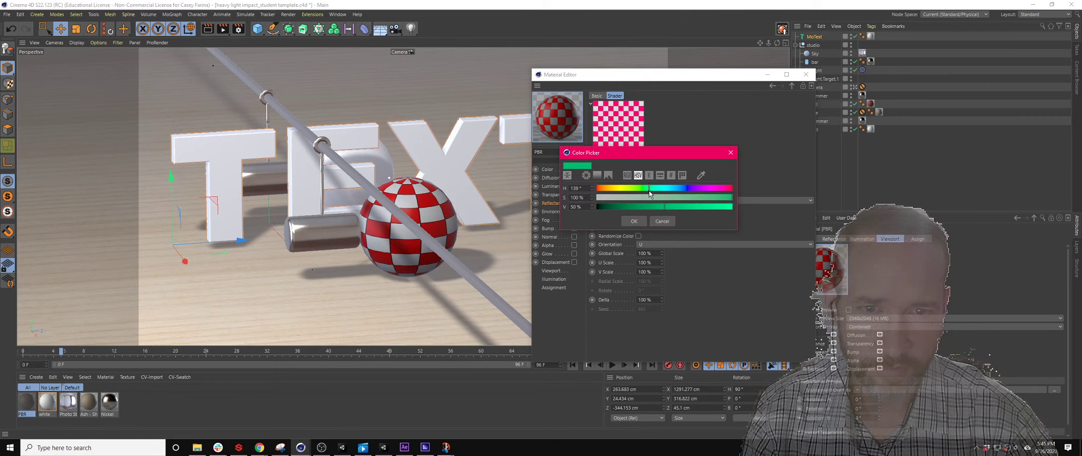
left_click(713, 189)
left_click_drag(713, 197, 675, 195)
left_click(711, 207)
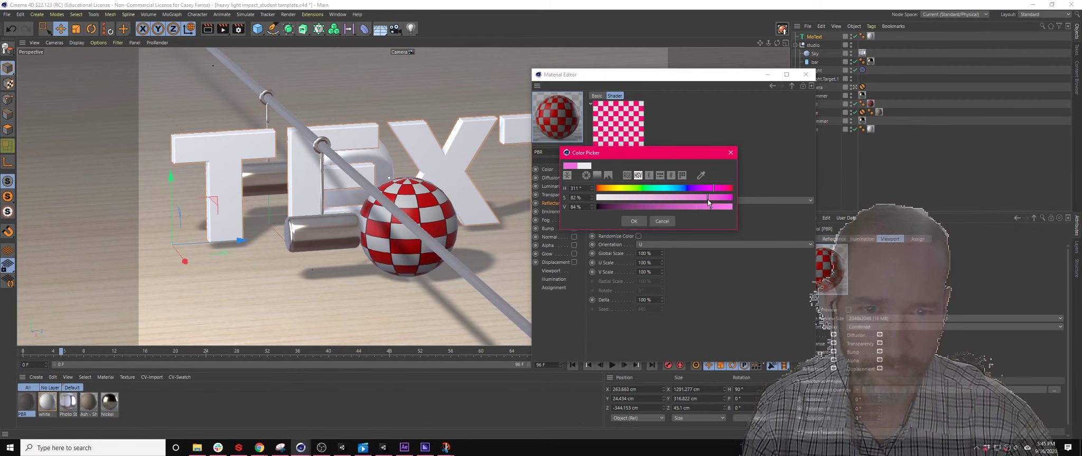
left_click_drag(679, 206, 663, 208)
left_click(641, 221)
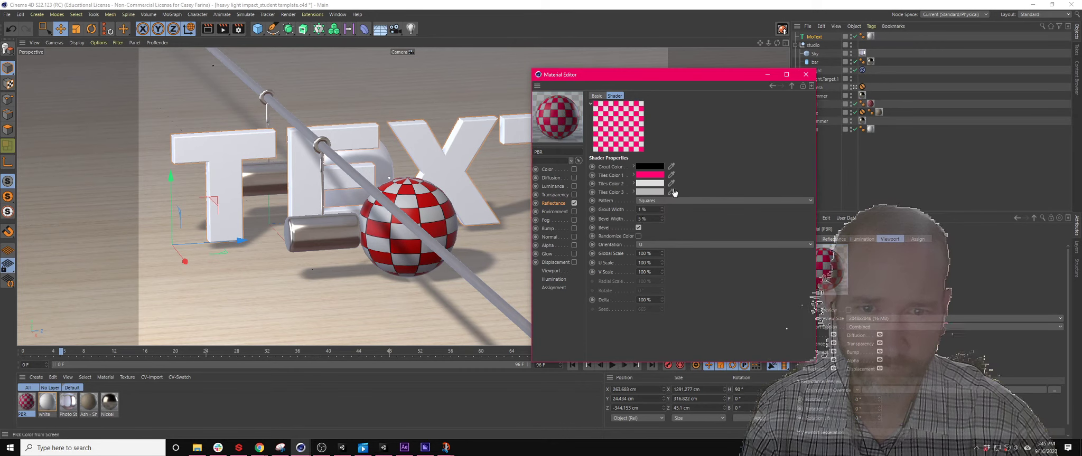
Switch the Tiles pattern to Lines 1, then to Random.
left_click(667, 201)
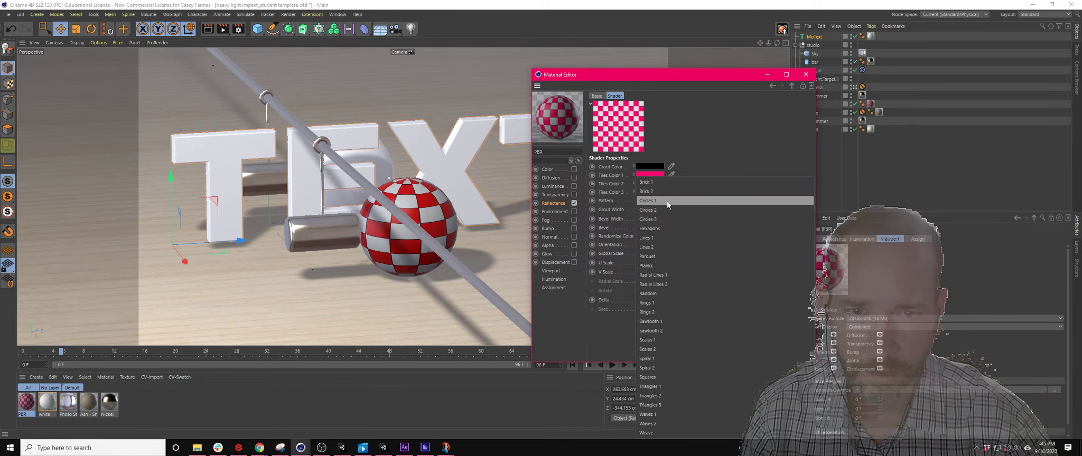
left_click(670, 242)
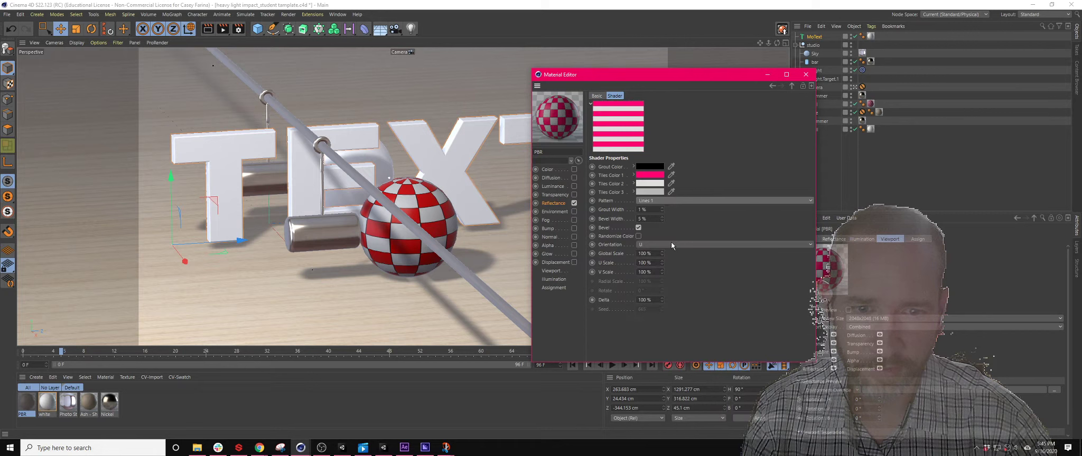
left_click(668, 200)
left_click(672, 293)
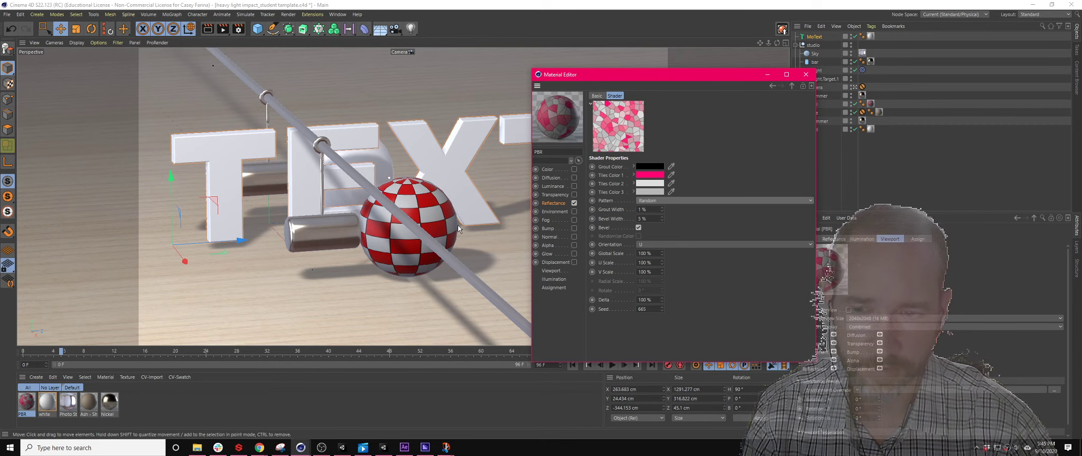
left_click(806, 76)
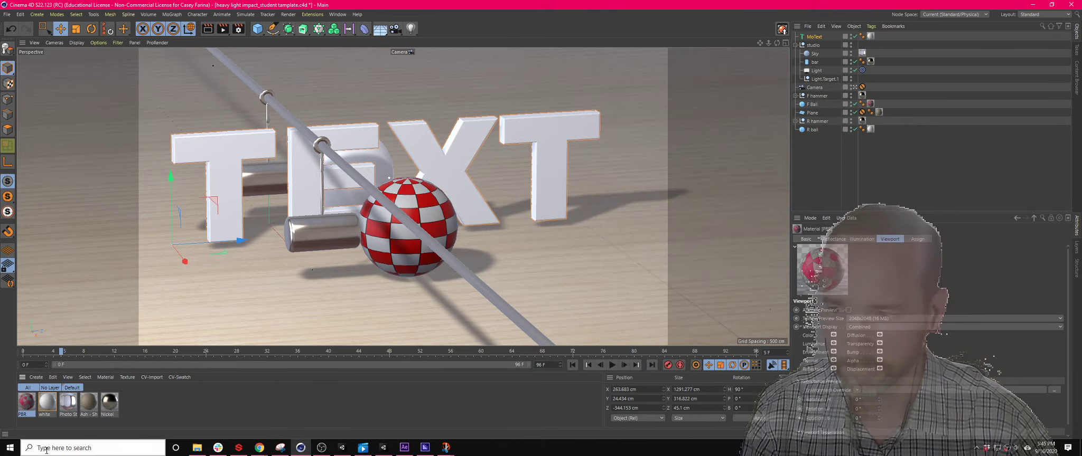
left_click(88, 402)
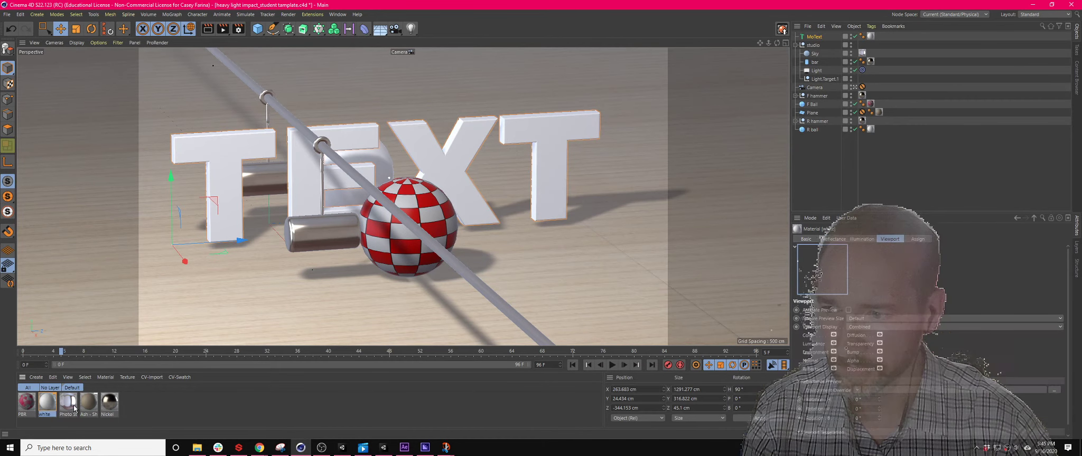
left_click(381, 293)
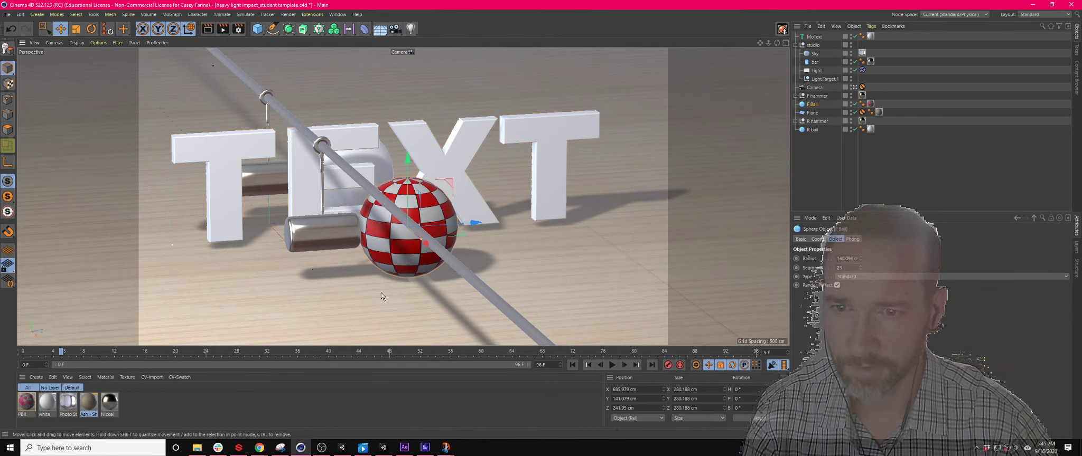
left_click(395, 274)
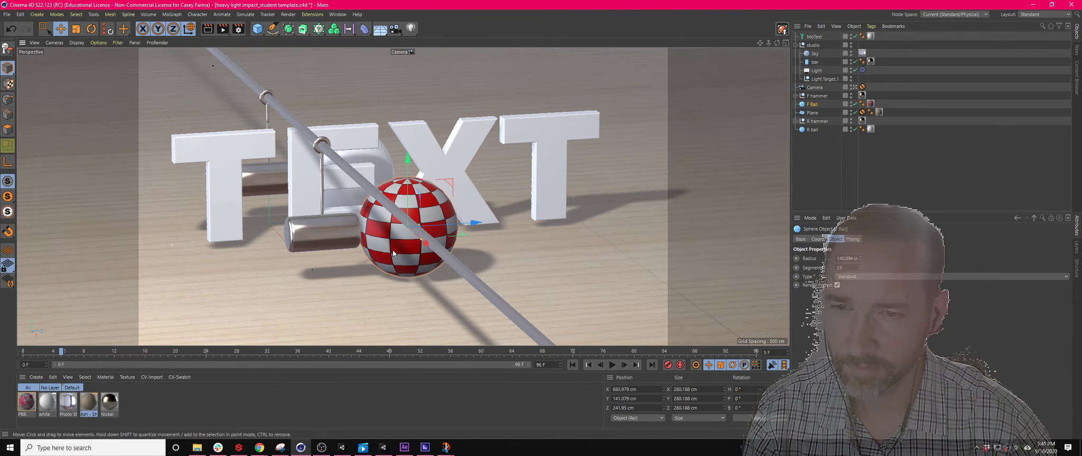
left_click(871, 104)
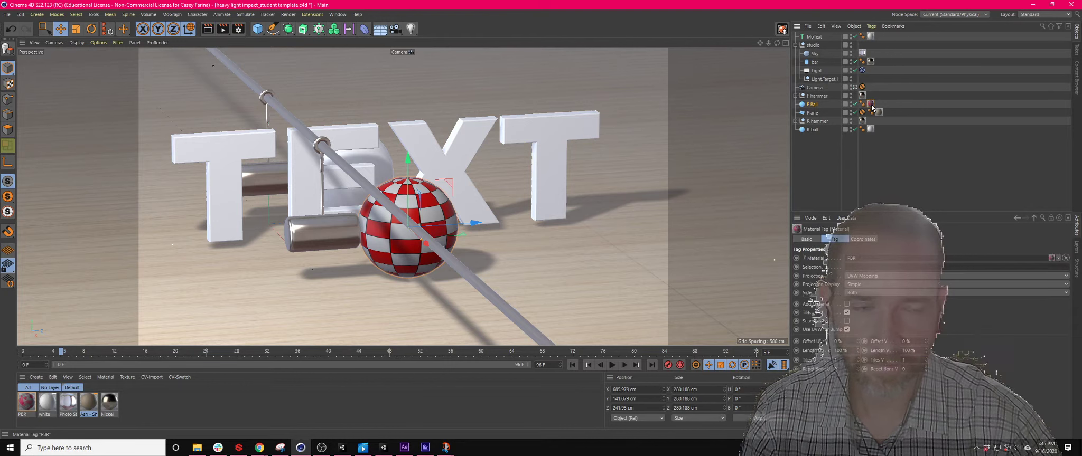
key("Delete")
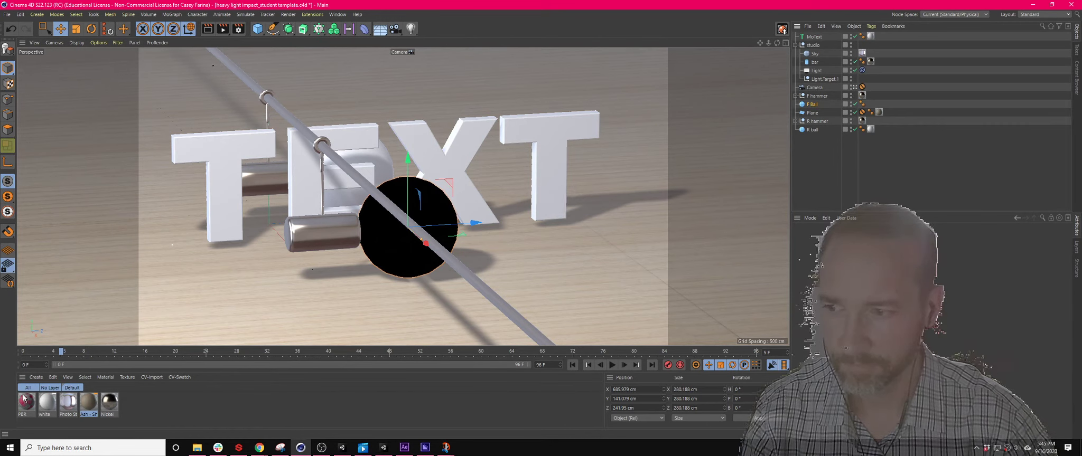
key("ctrl+z")
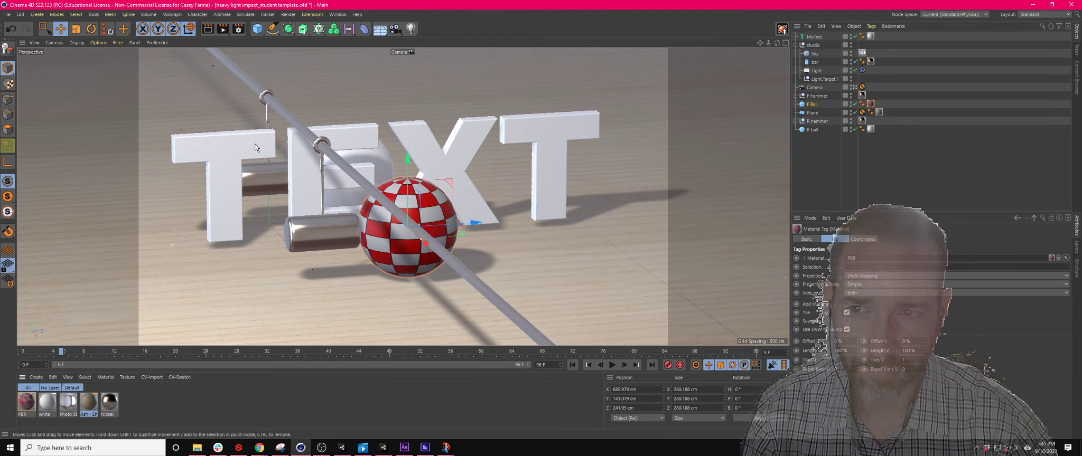
left_click(22, 388)
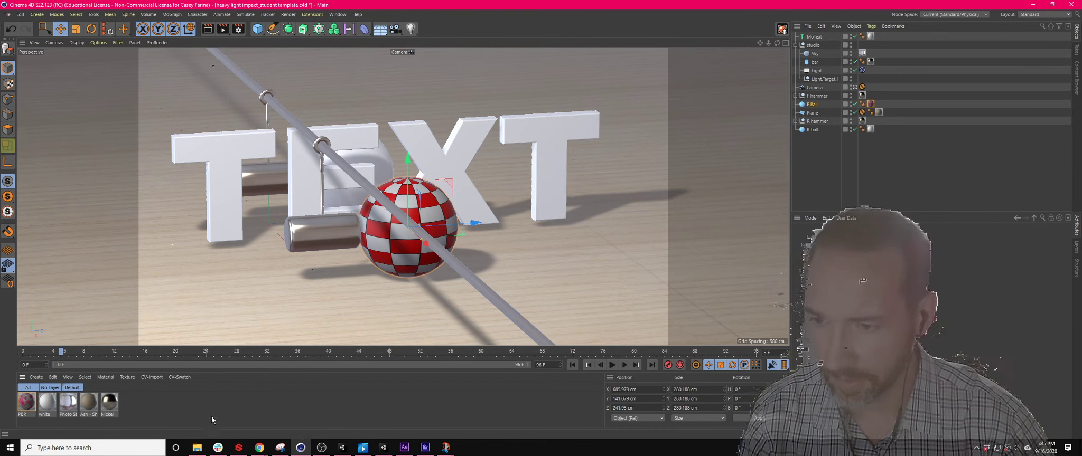
Create PBR.1 and lower its Default Reflection roughness to 2%.
double_click(185, 405)
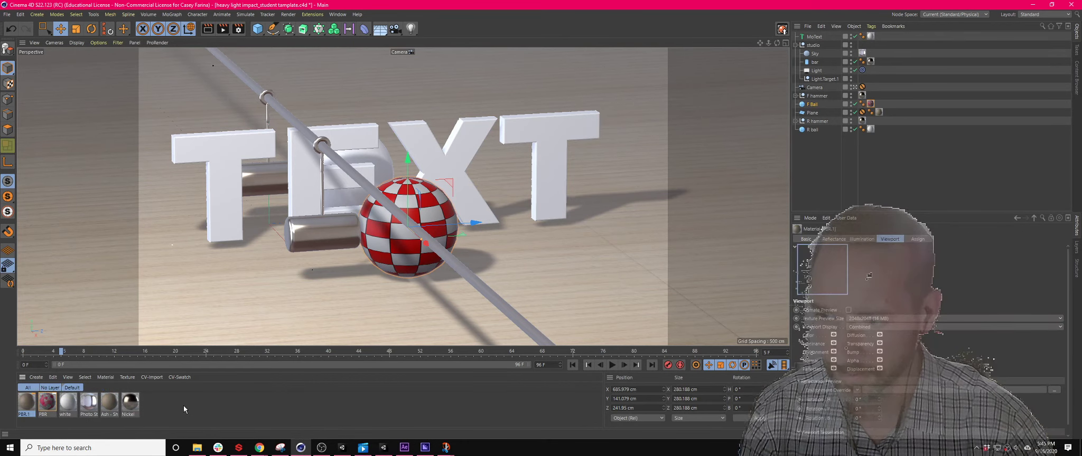
double_click(27, 404)
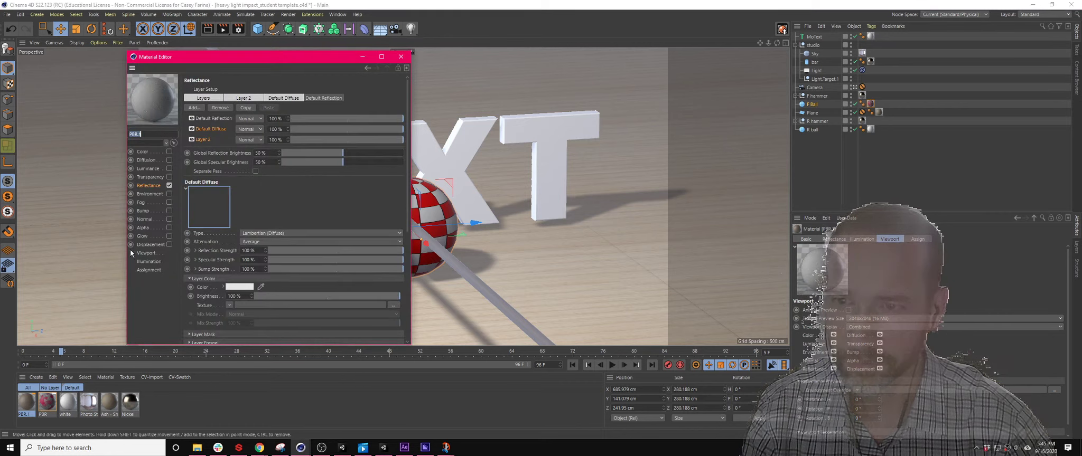
left_click_drag(311, 70, 533, 65)
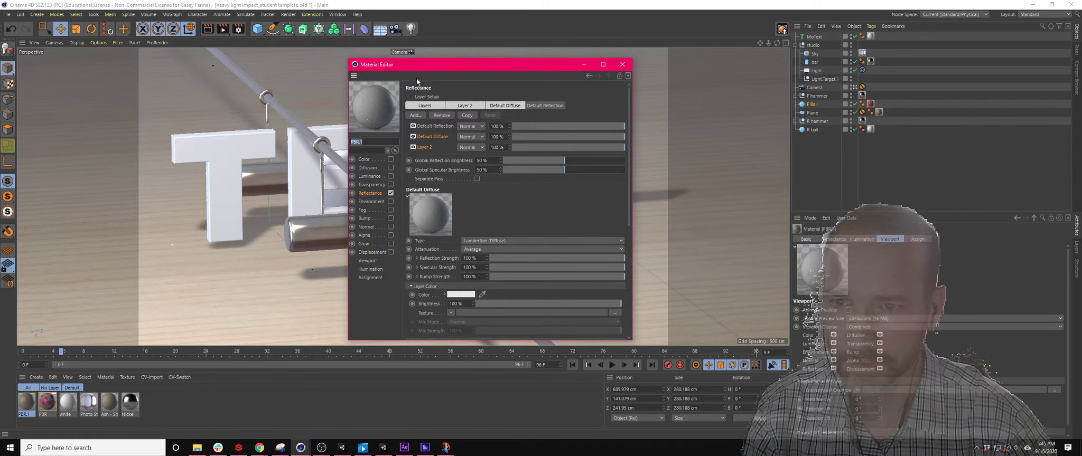
left_click(436, 127)
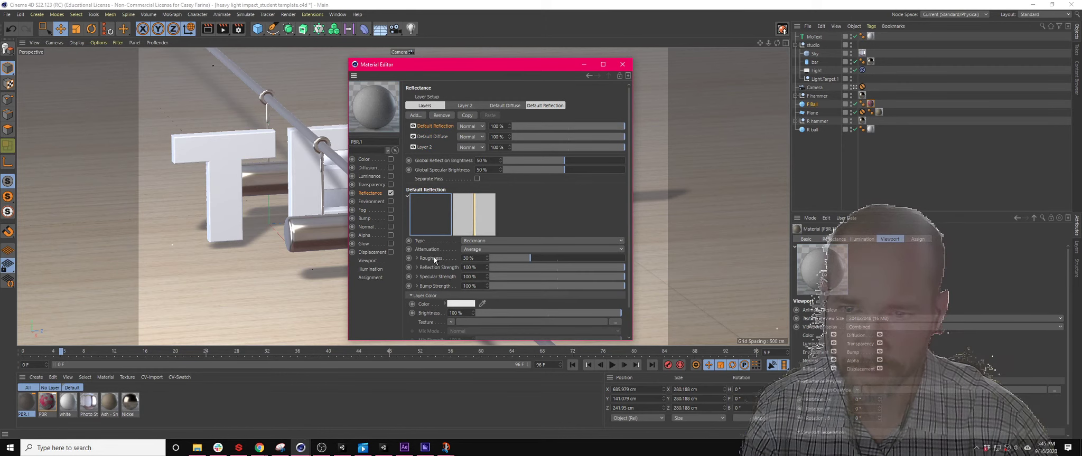
left_click_drag(530, 258, 497, 261)
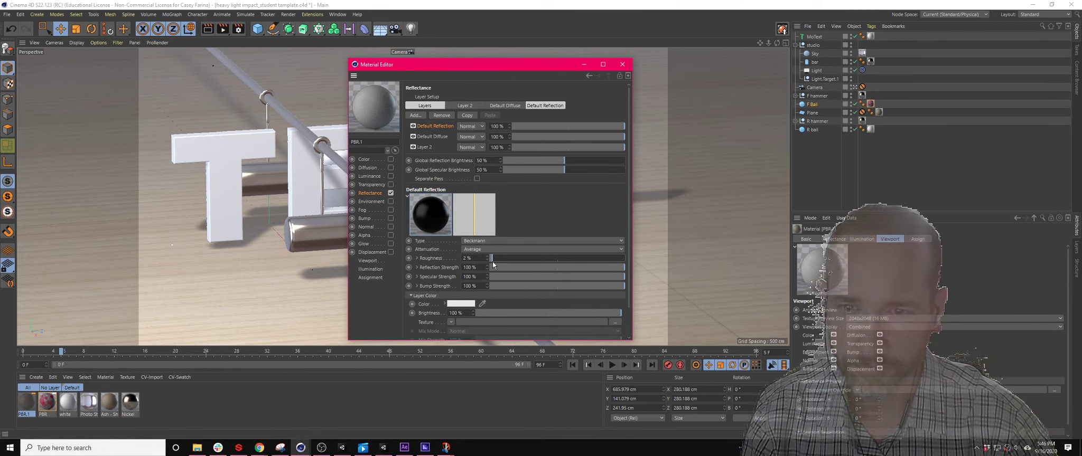
Bring up the Surfaces shaders for Default Diffuse's texture.
left_click(432, 136)
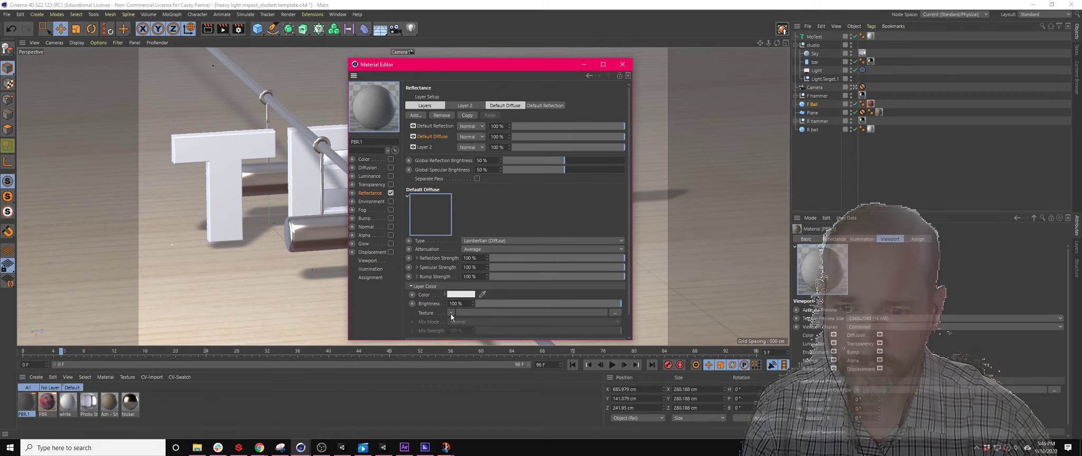
left_click(450, 313)
mouse_move(490, 281)
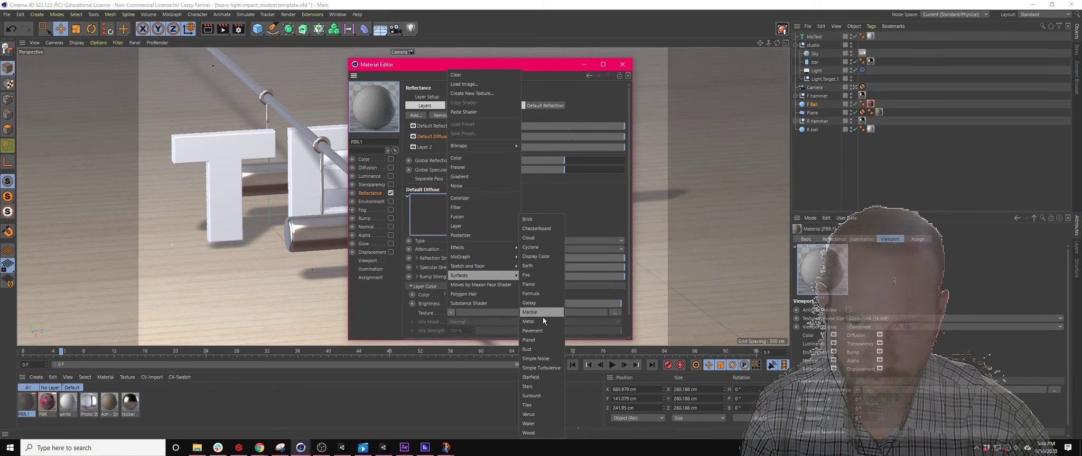
Use Tiles as the diffuse texture and set Tiles Color 1 to blue.
left_click(542, 405)
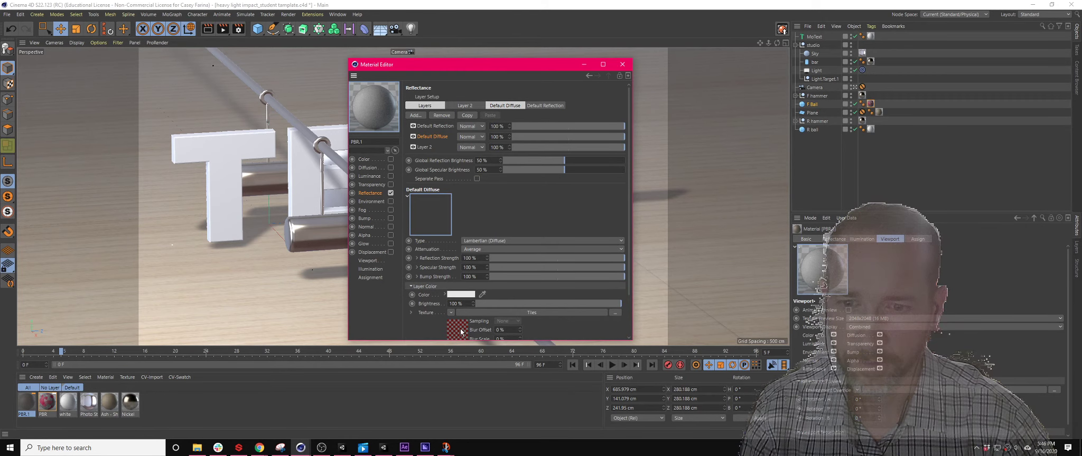
left_click(459, 331)
left_click(467, 165)
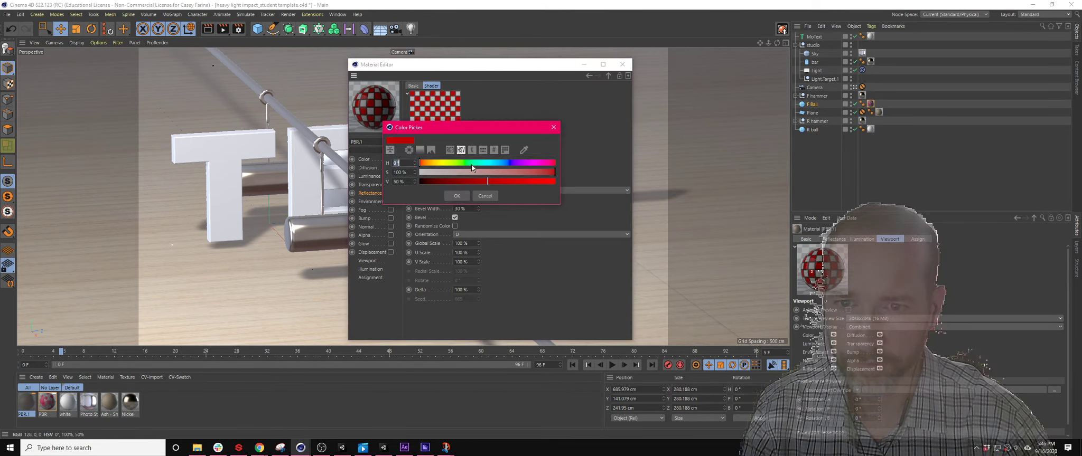
left_click(521, 163)
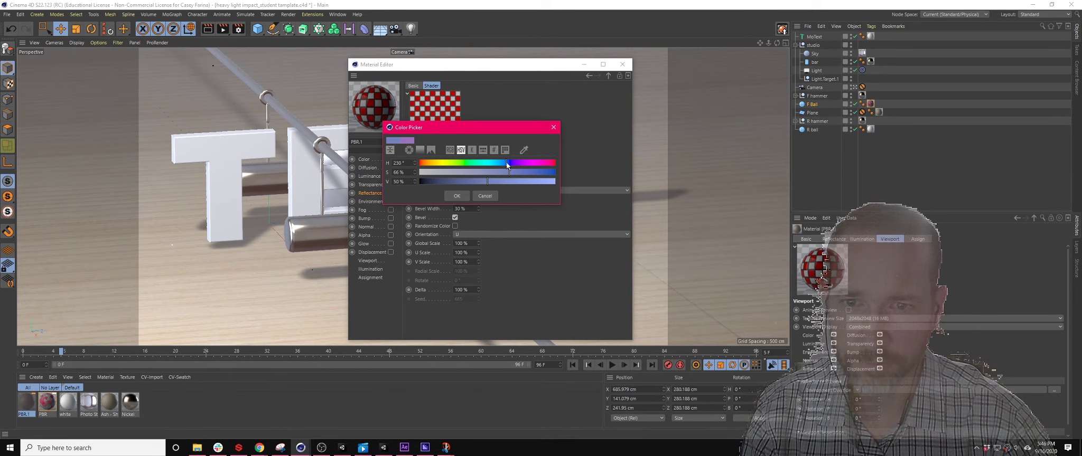
left_click(546, 172)
left_click(510, 162)
left_click_drag(487, 182, 508, 162)
left_click(535, 172)
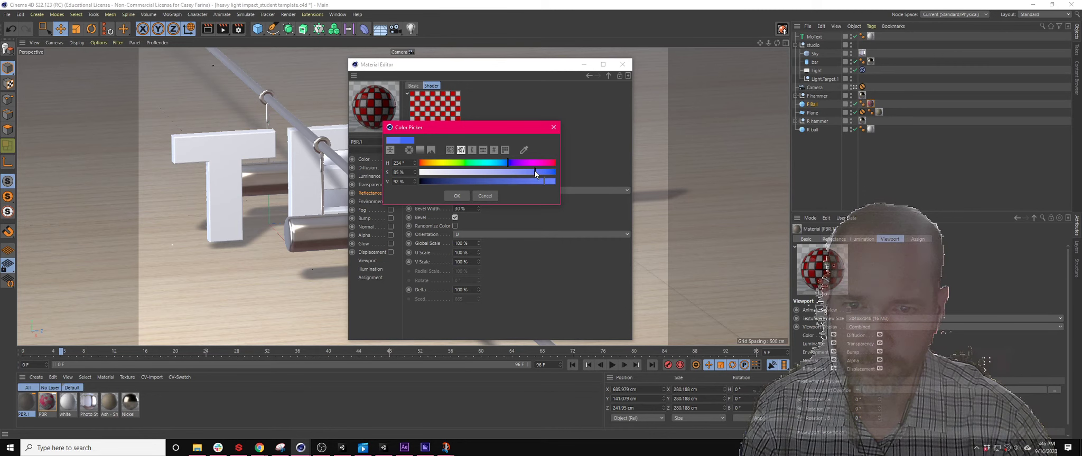
left_click(458, 196)
Set Tiles Color 2 to light grey and Color 3 to white.
left_click(475, 177)
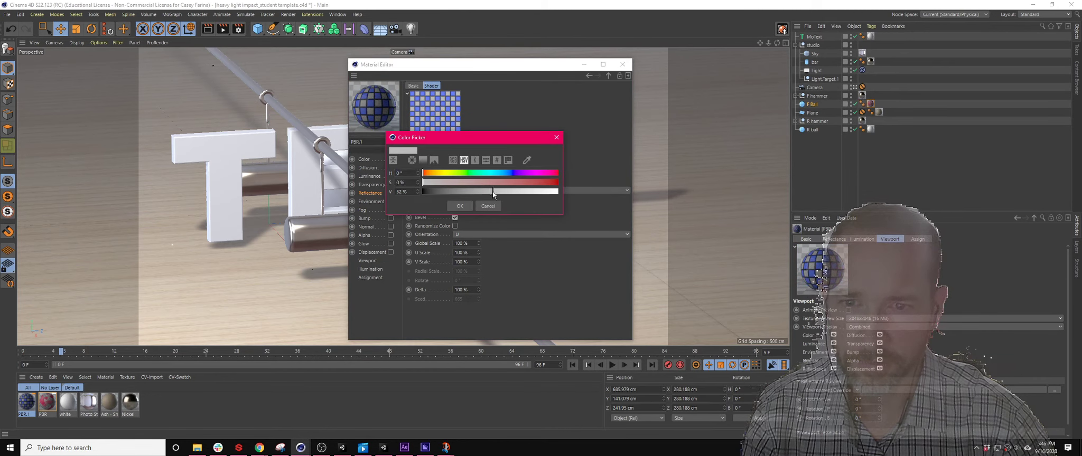
left_click(460, 206)
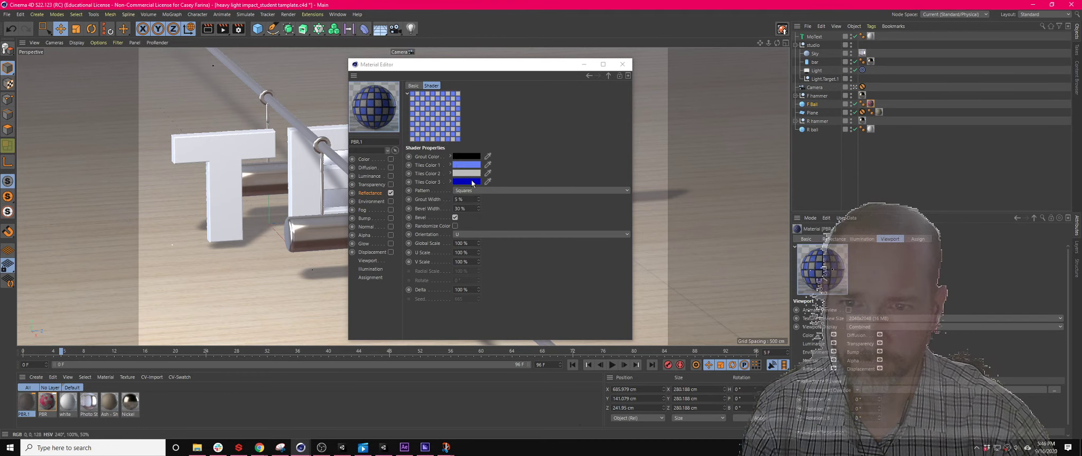
left_click(466, 164)
left_click_drag(533, 207, 463, 198)
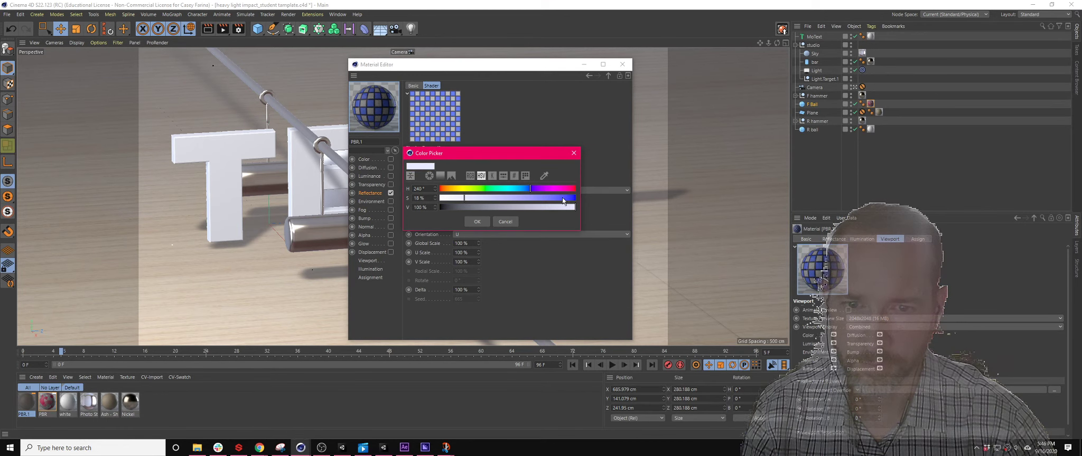
left_click_drag(570, 207, 545, 210)
left_click_drag(462, 199, 440, 199)
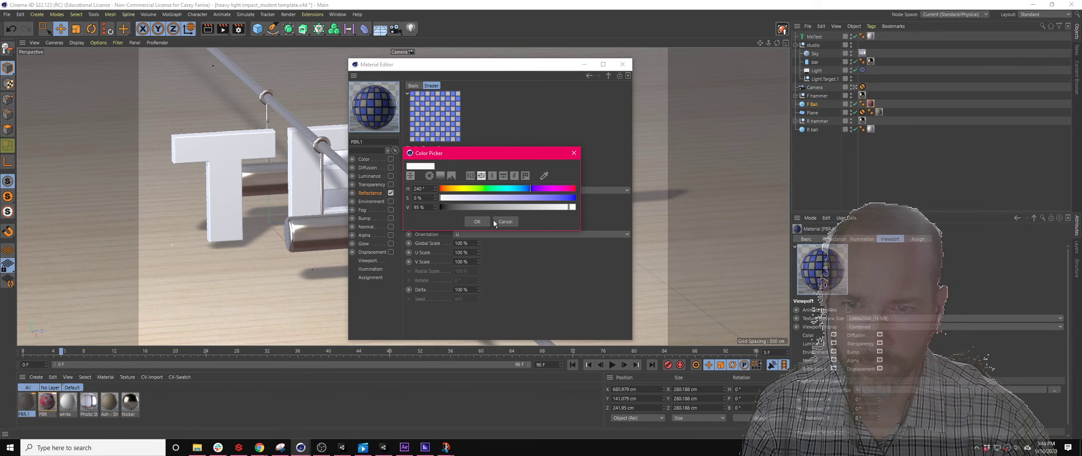
left_click(481, 221)
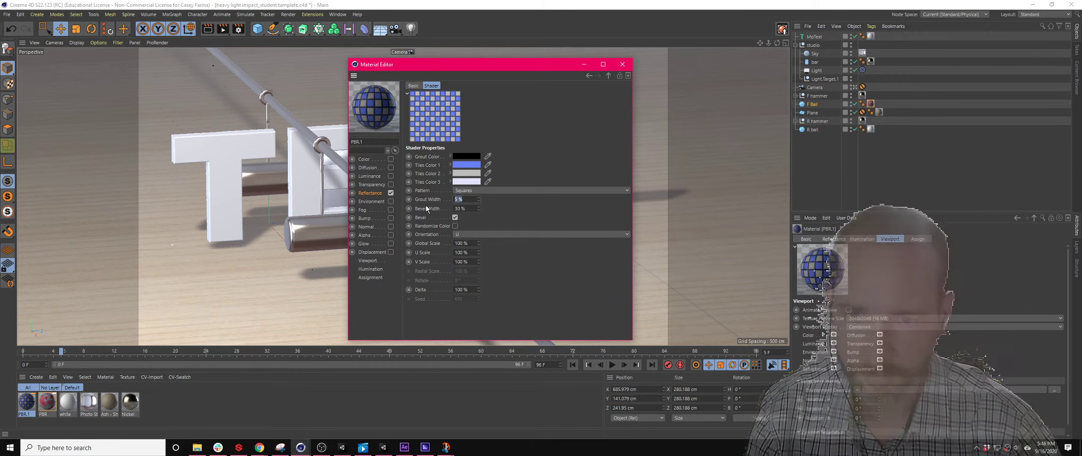
Set Grout Width to 2% and Bevel Width to 5%.
type("2")
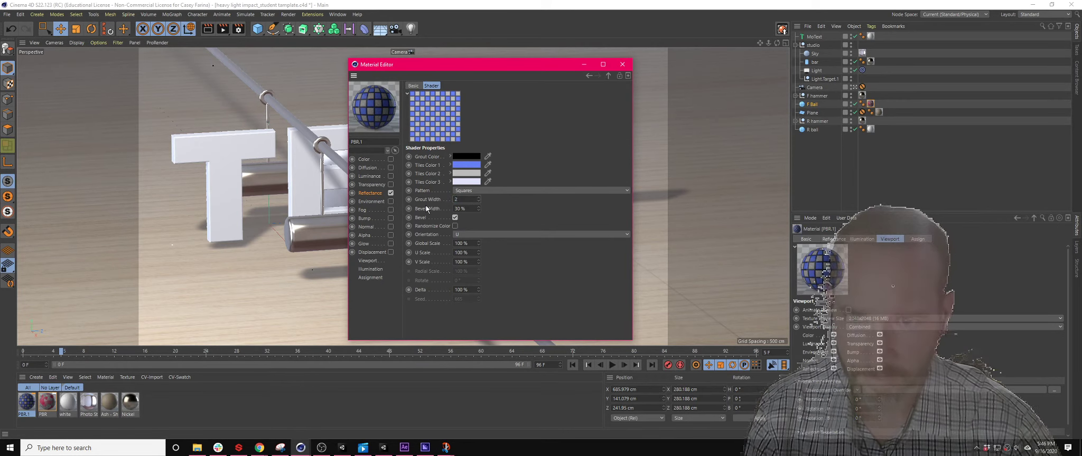
key("Tab")
type("5")
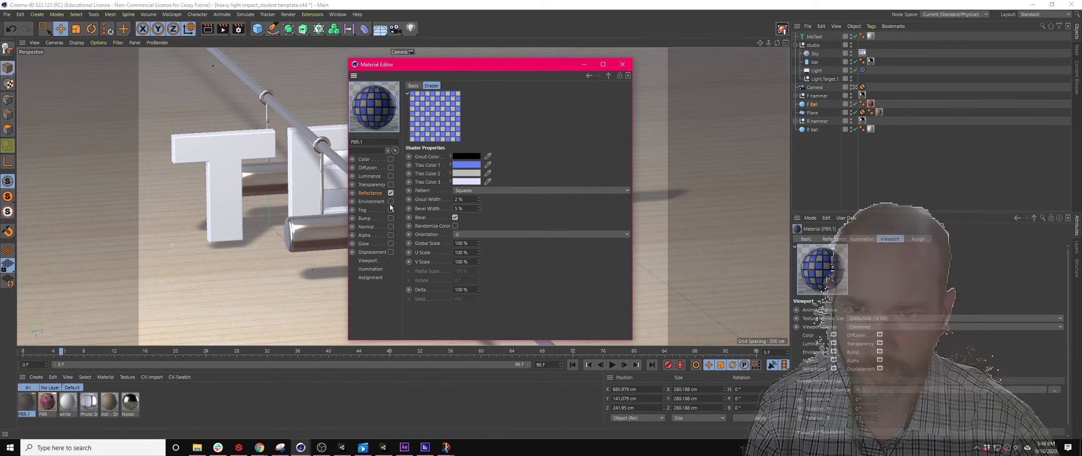
key("Return")
Try Spiral 1 and Triangles 1, settle on the Waves 1 pattern, and close the editor.
left_click(487, 191)
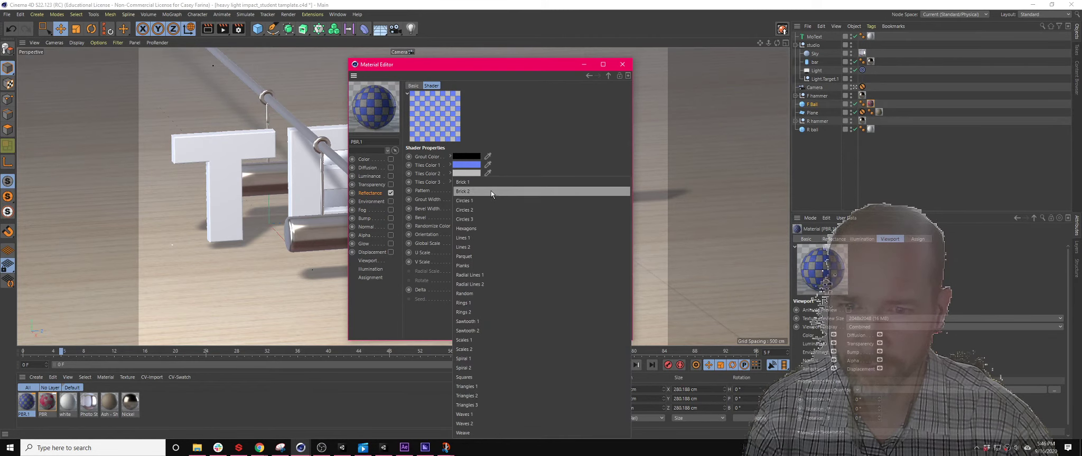
left_click(491, 361)
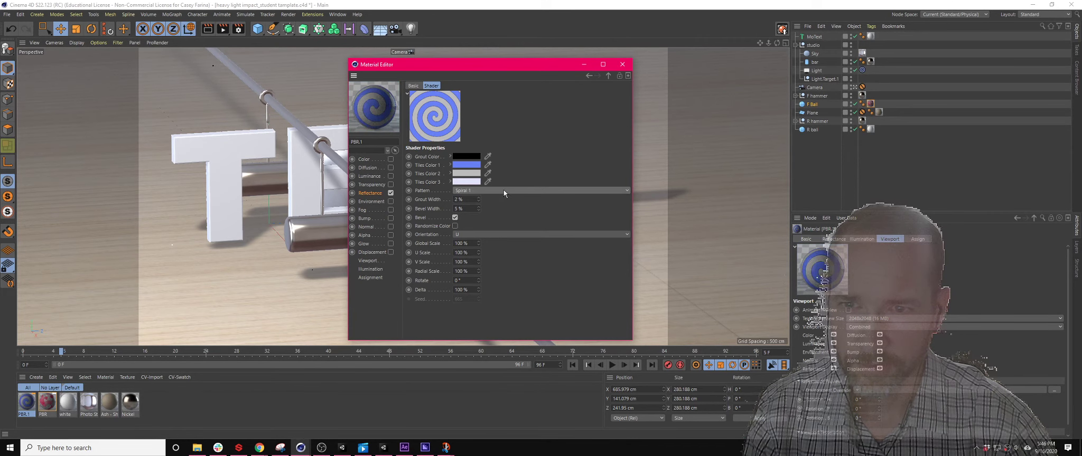
left_click(504, 190)
left_click(505, 387)
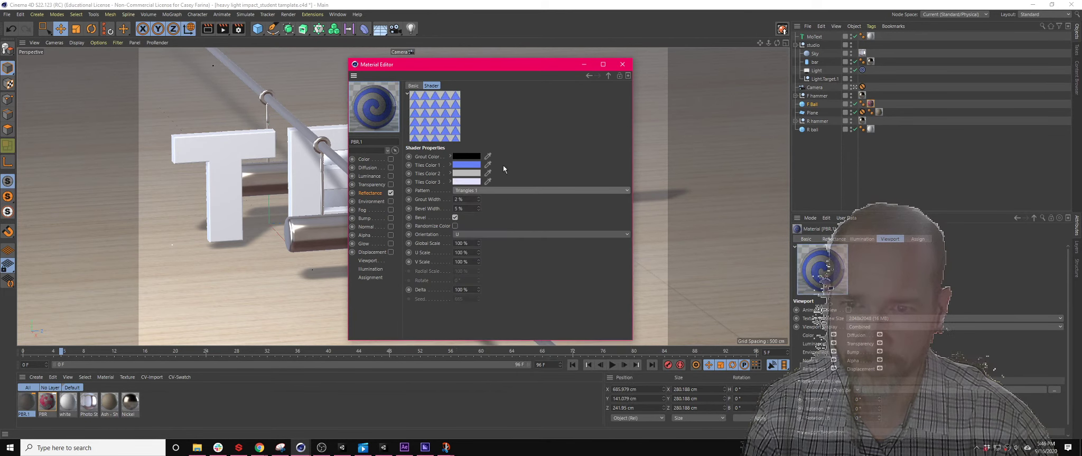
left_click(521, 190)
left_click(525, 415)
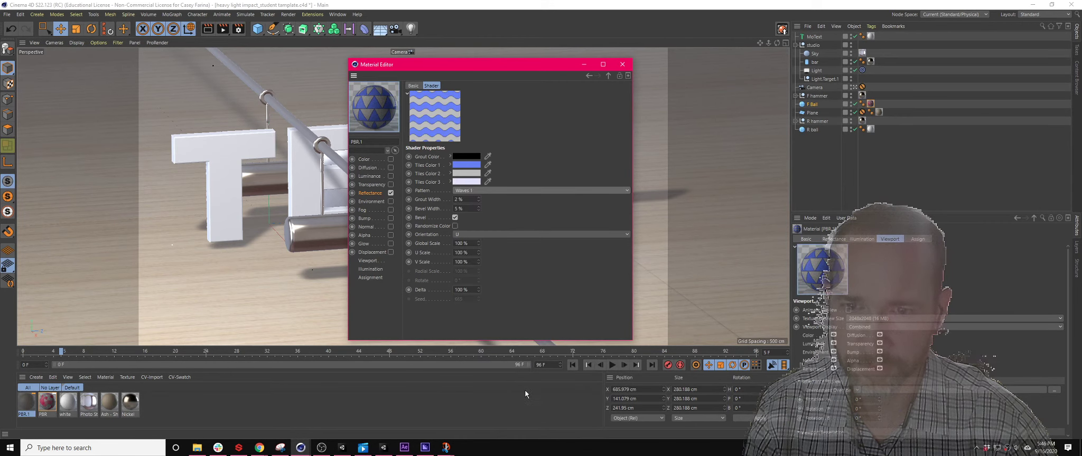
left_click(622, 69)
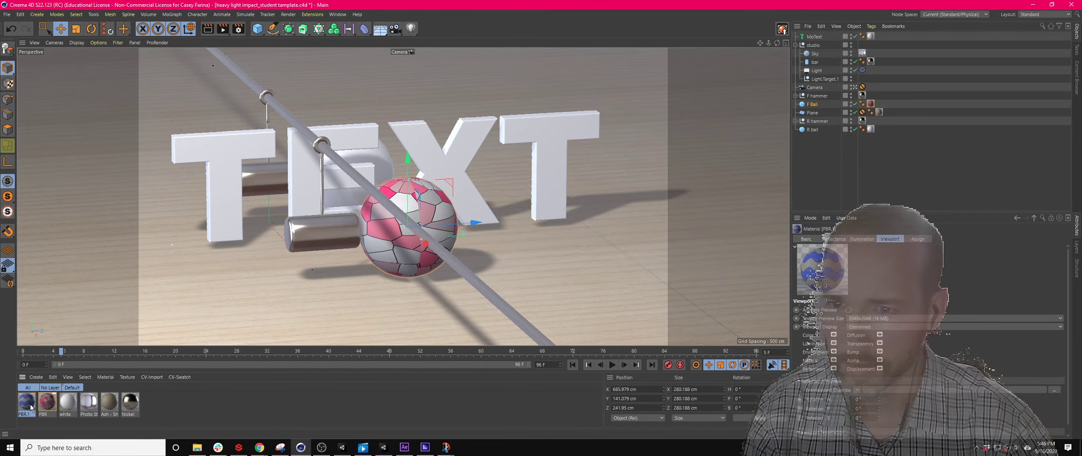
Apply PBR.1 to the R ball and open its Tiles shader properties.
left_click_drag(30, 409, 378, 159)
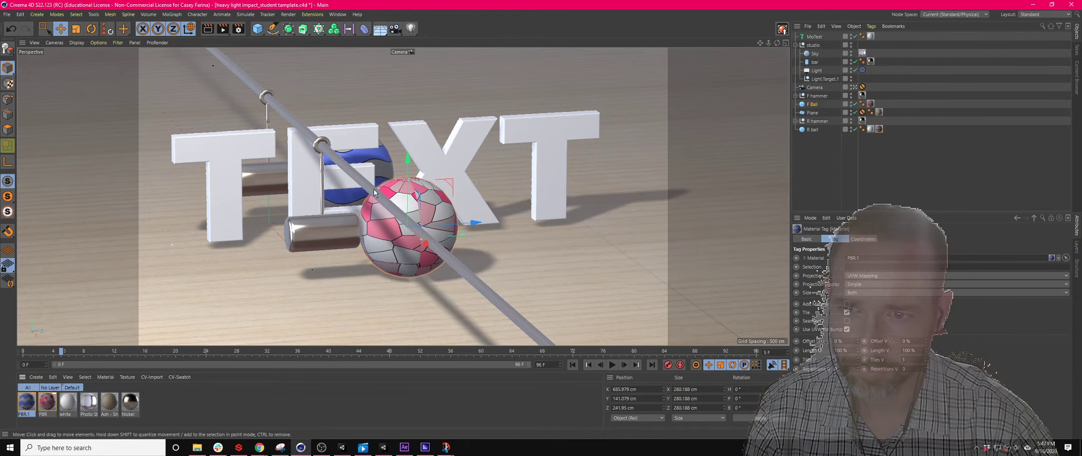
left_click(20, 409)
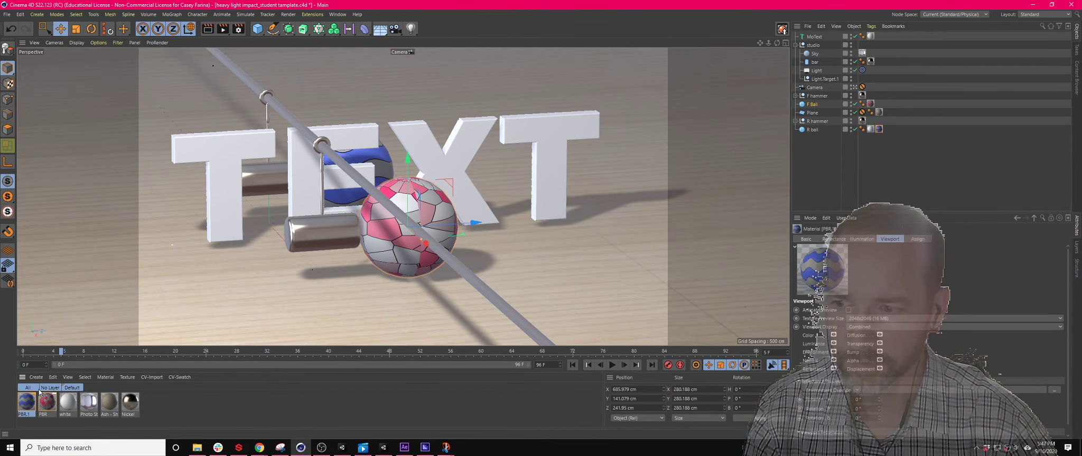
double_click(26, 402)
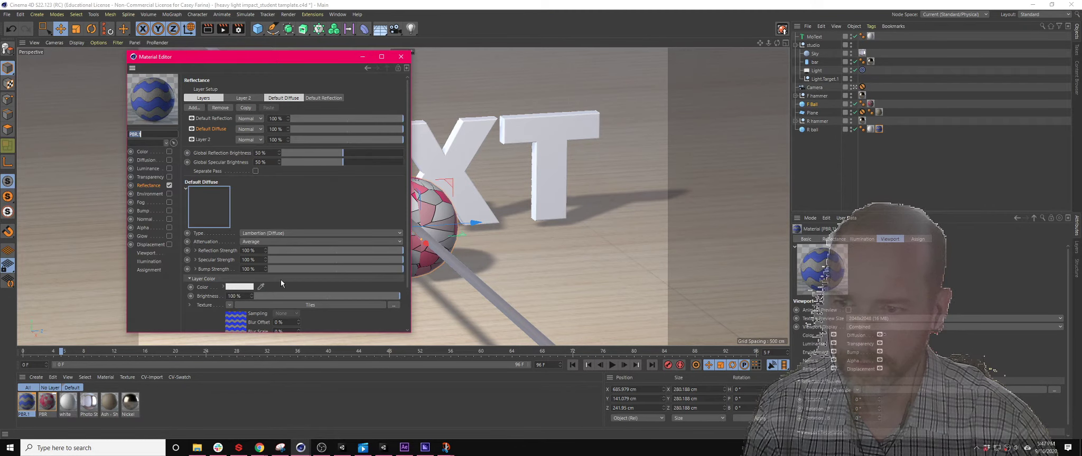
left_click(231, 317)
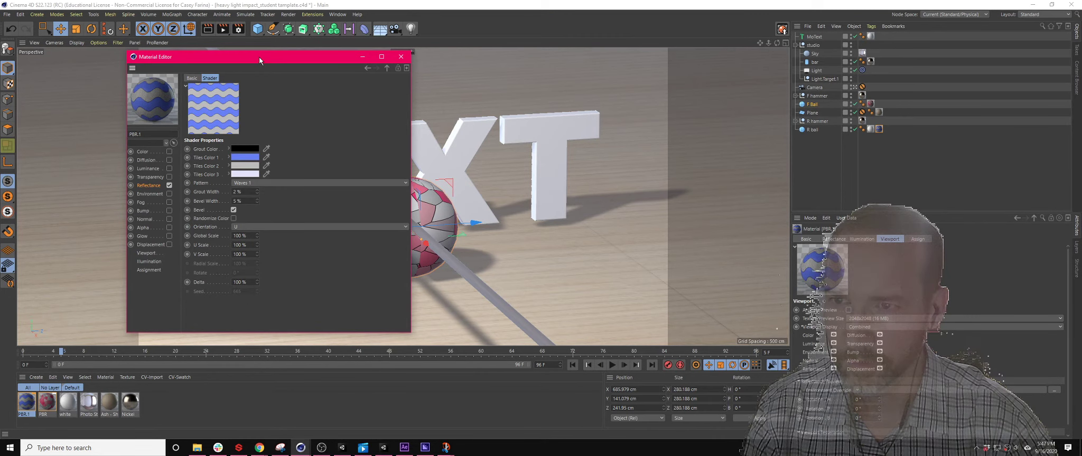
left_click_drag(259, 57, 554, 64)
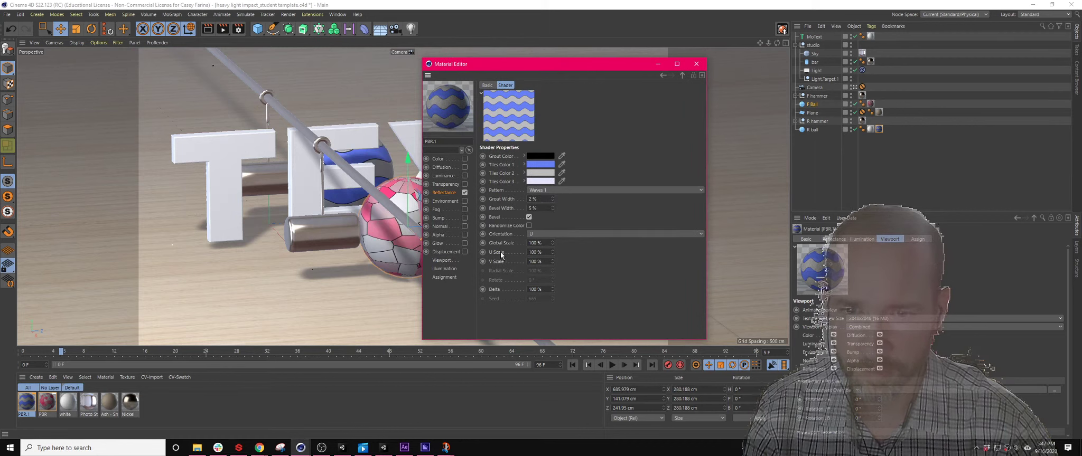
Set the Tiles shader's U Scale and V Scale to 50%.
double_click(546, 253)
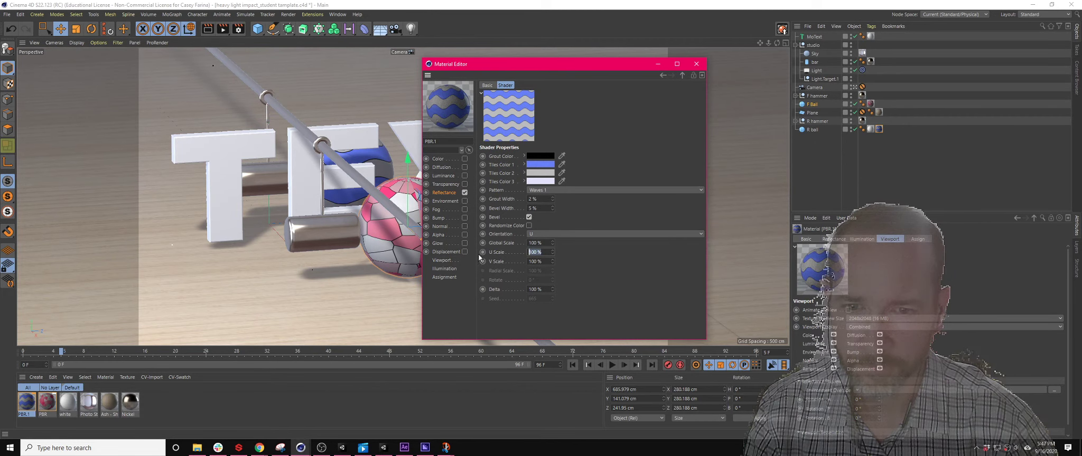
type("50")
key("Tab")
key("Tab")
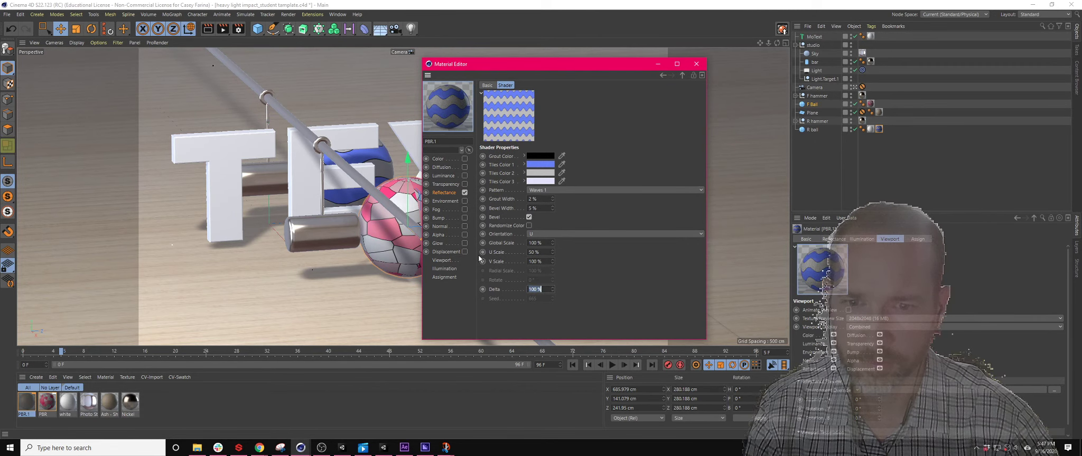
double_click(542, 261)
type("50")
key("Return")
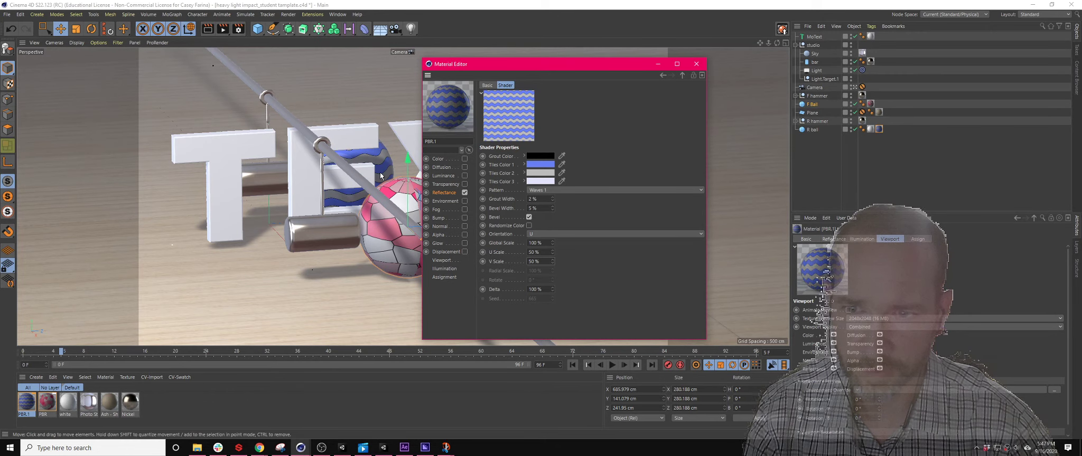
Open the PBR Tiles shader and try the Spiral 1, Circles 3 and Triangles 3 patterns.
left_click(696, 64)
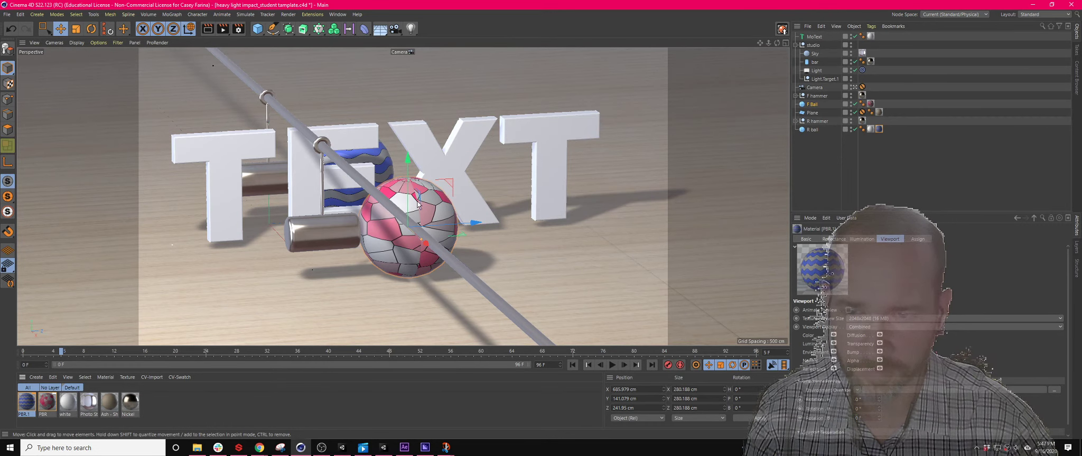
double_click(51, 407)
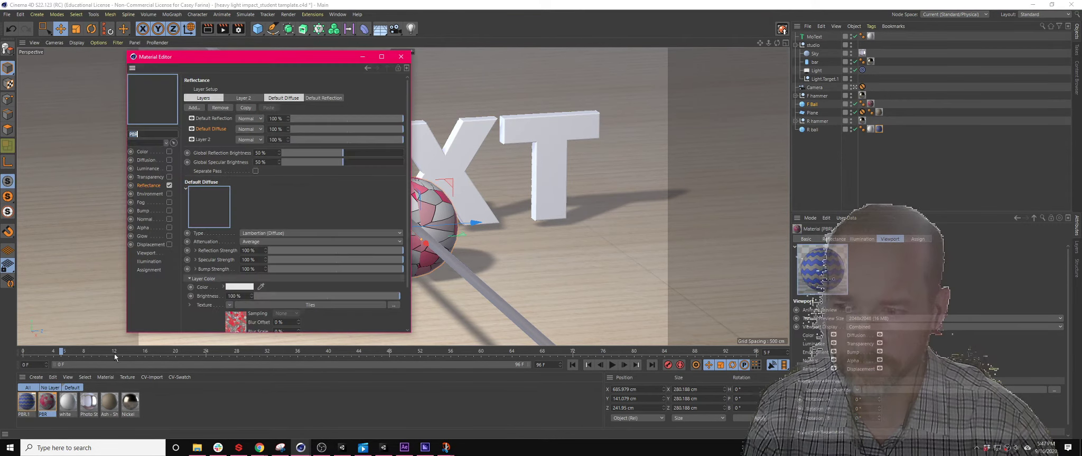
left_click(232, 321)
left_click_drag(299, 63, 601, 82)
left_click(575, 204)
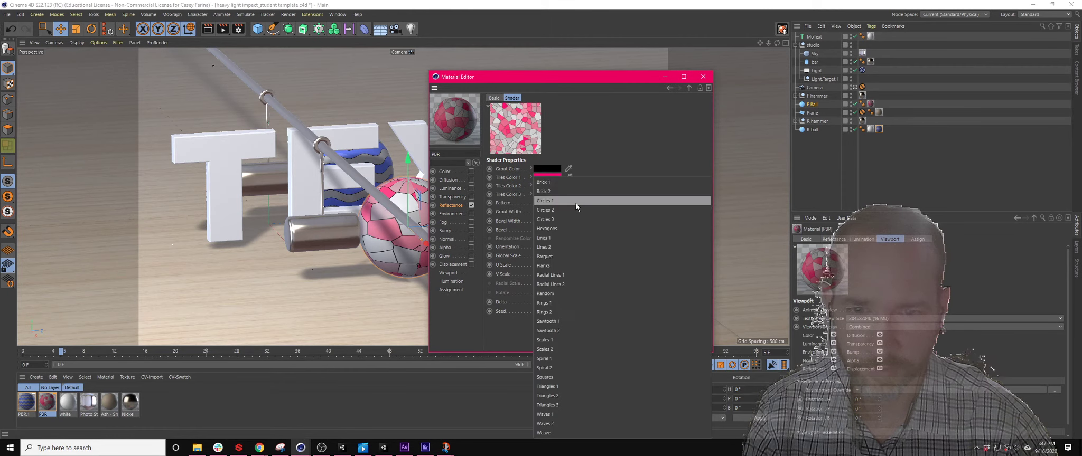
left_click(582, 358)
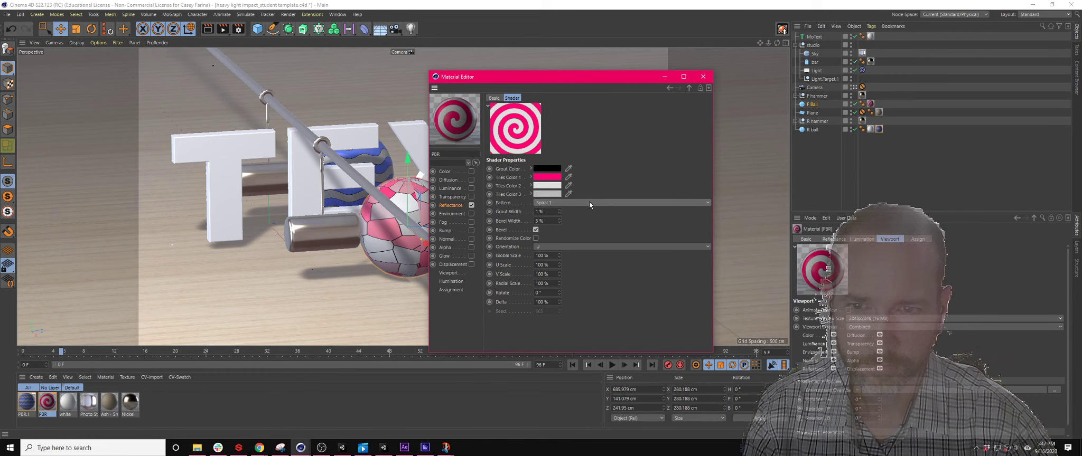
left_click(589, 202)
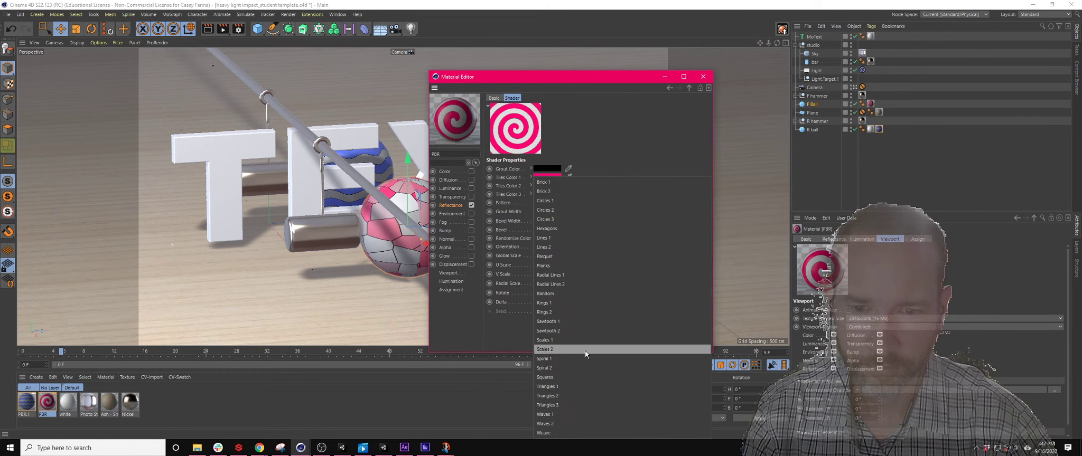
left_click(570, 220)
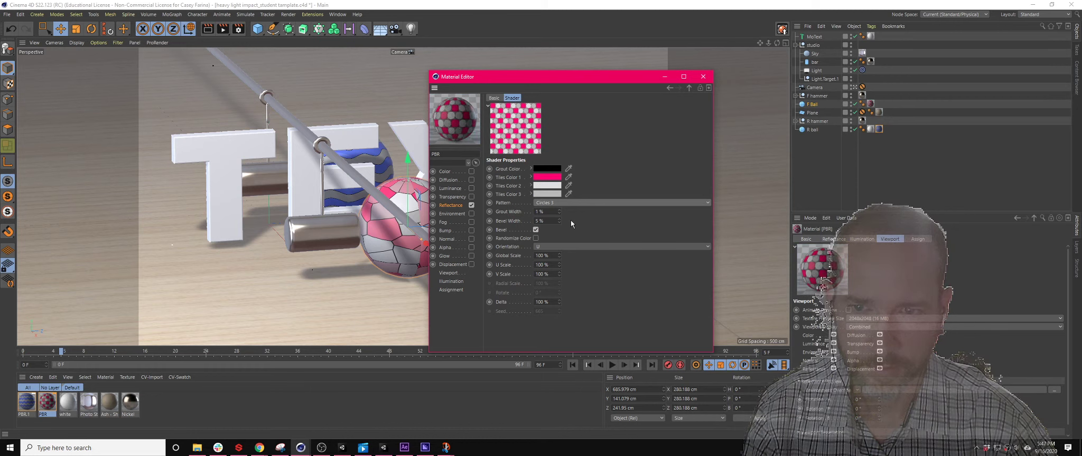
left_click(570, 201)
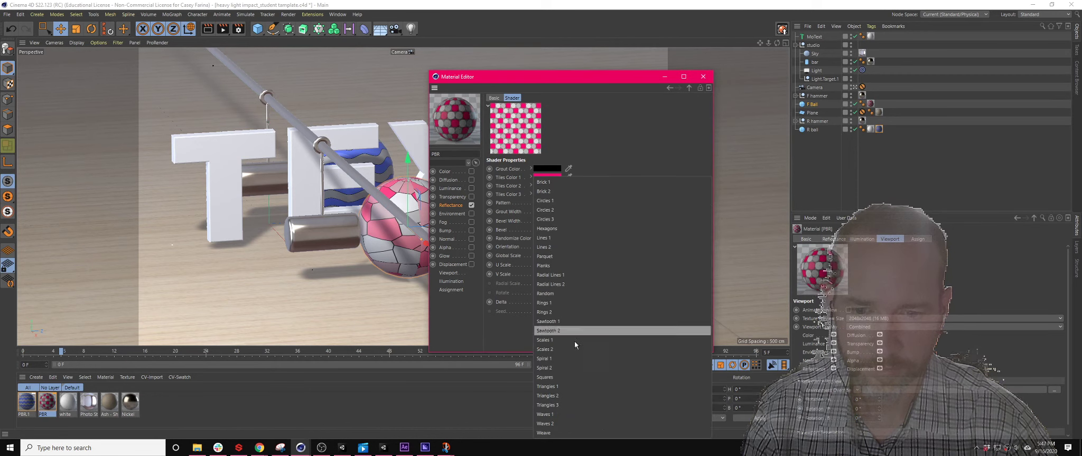
left_click(577, 407)
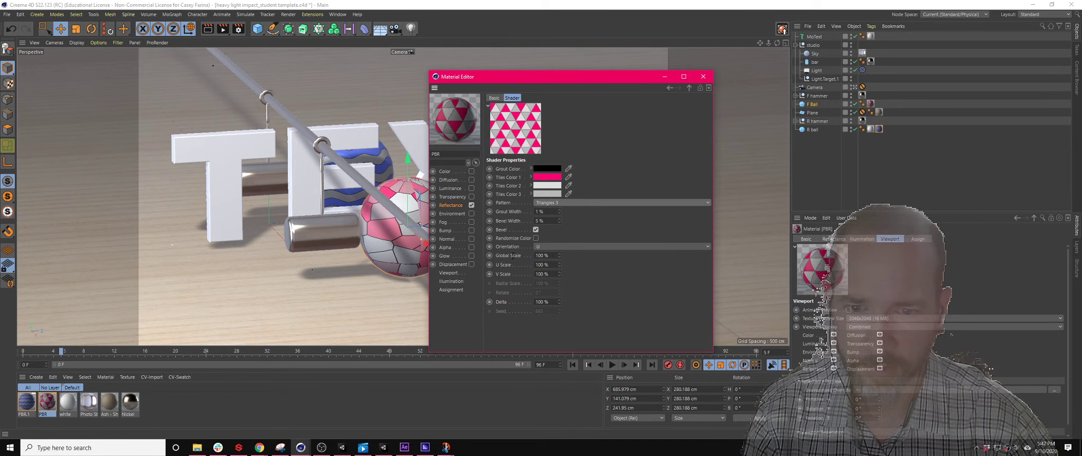
Set Global Scale to 50% and keep U Scale at 100%.
left_click(541, 255)
type("50")
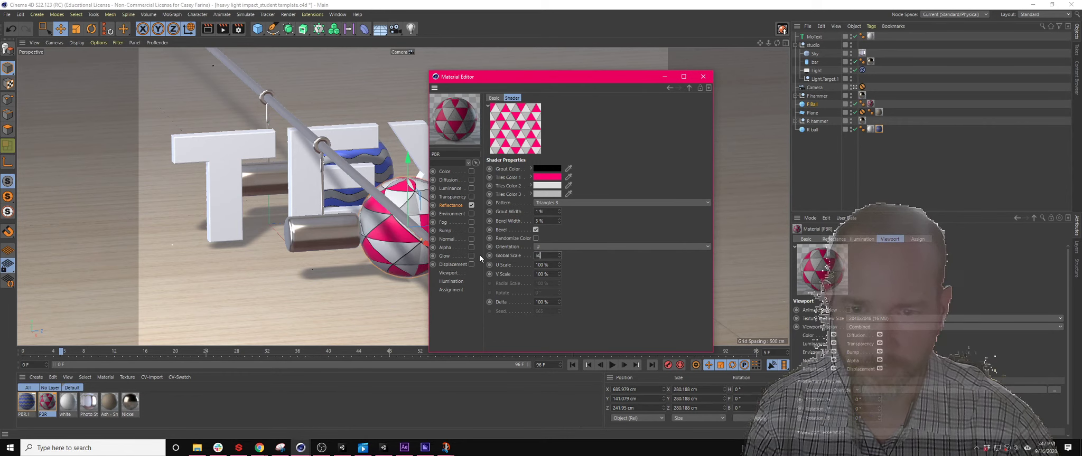
key("Tab")
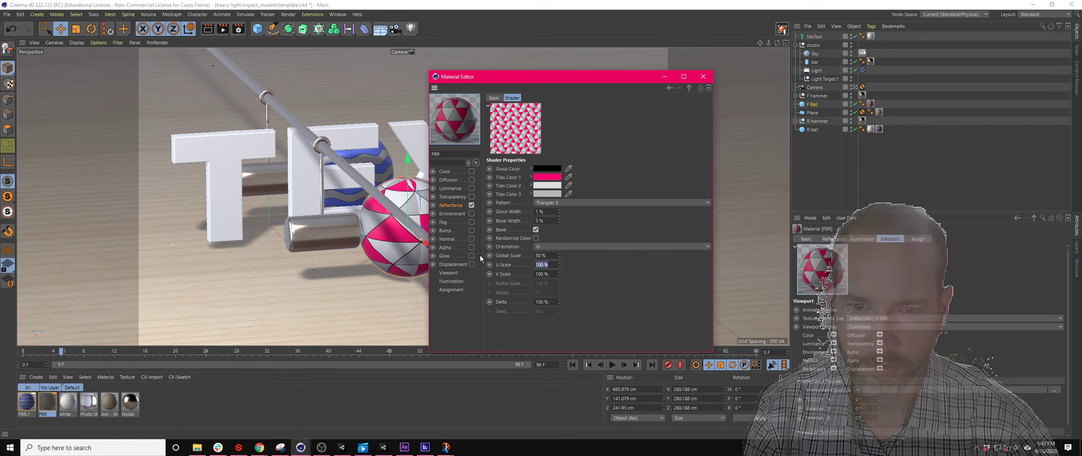
type("50")
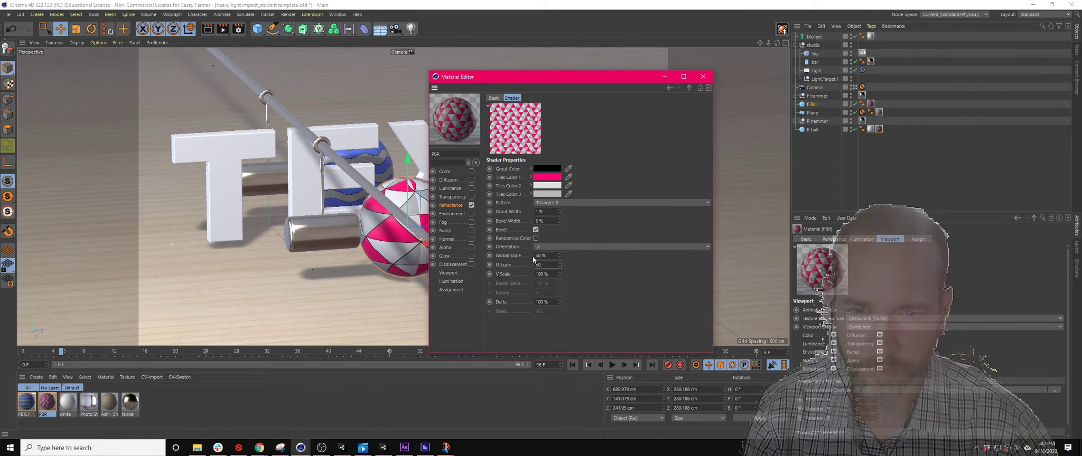
key("BackSpace")
key("BackSpace")
type("100")
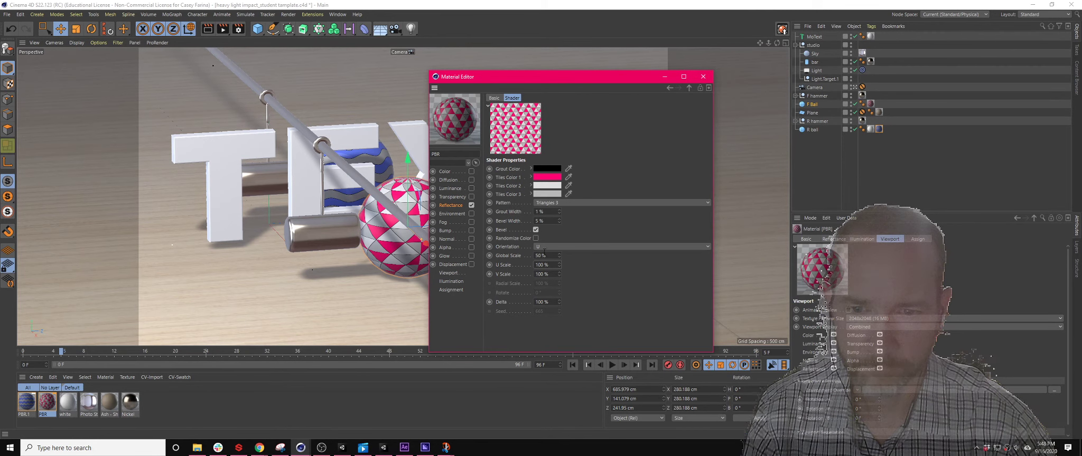
Change the pattern to Waves 1, then Waves 2, and close the editor.
left_click(565, 203)
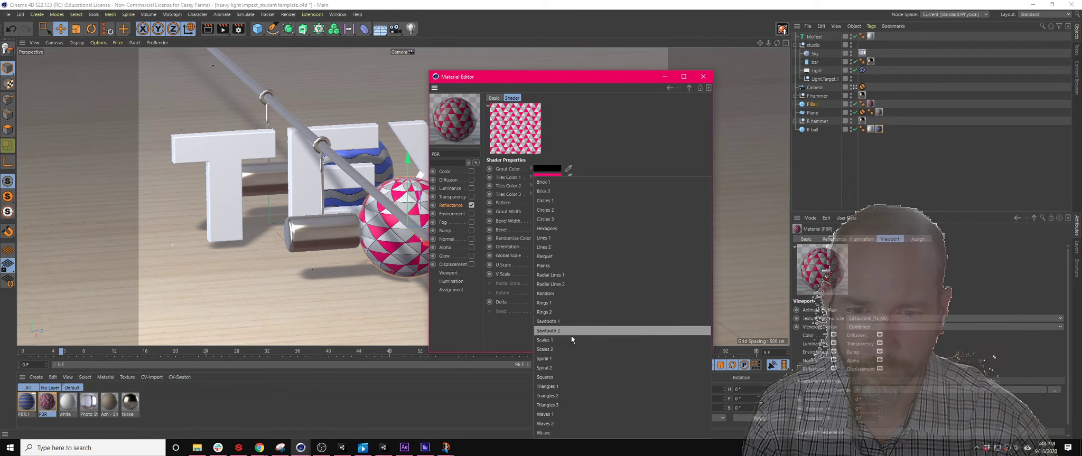
left_click(576, 415)
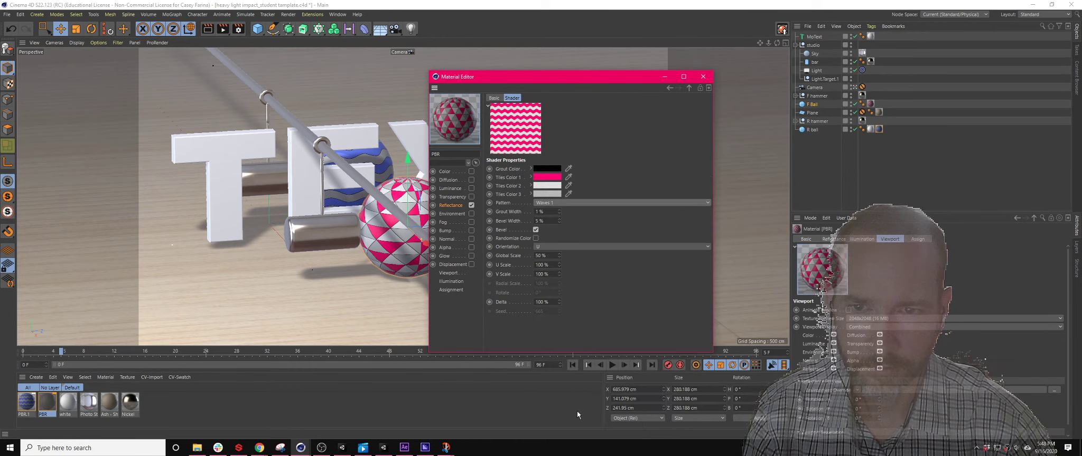
left_click(577, 203)
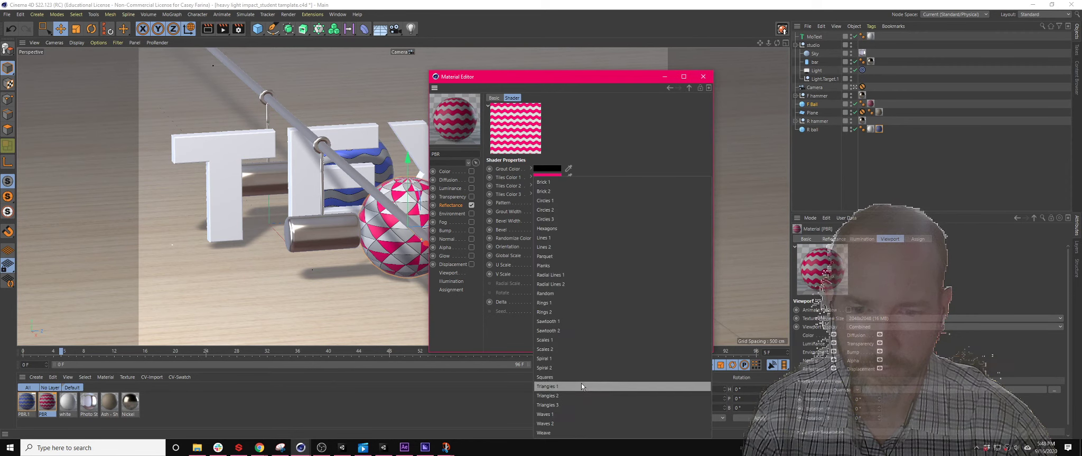
left_click(581, 423)
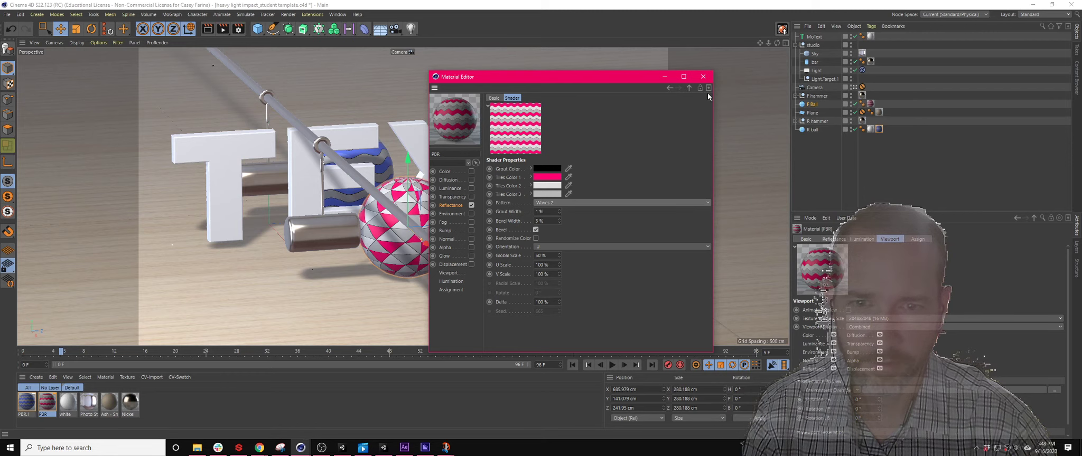
left_click(704, 78)
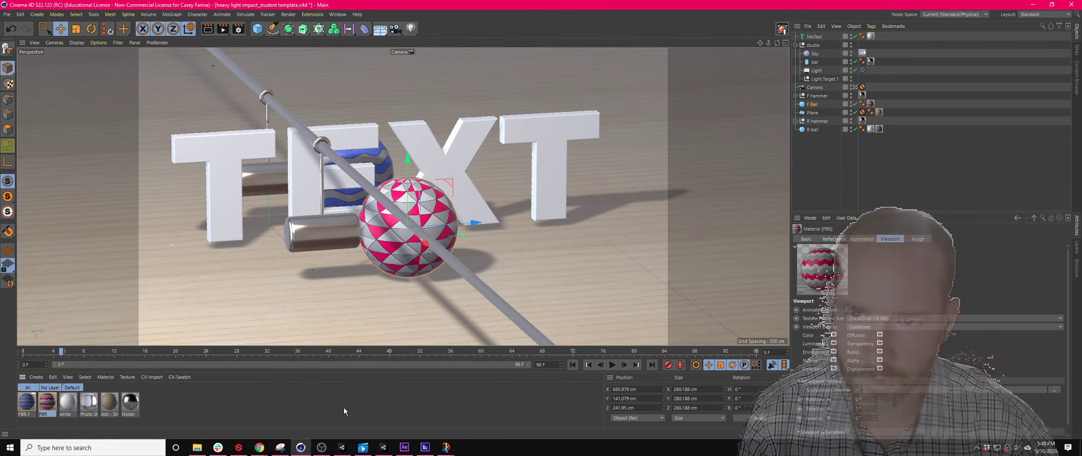
Replace the MoText text with 'IMPACT'.
left_click(814, 36)
double_click(818, 280)
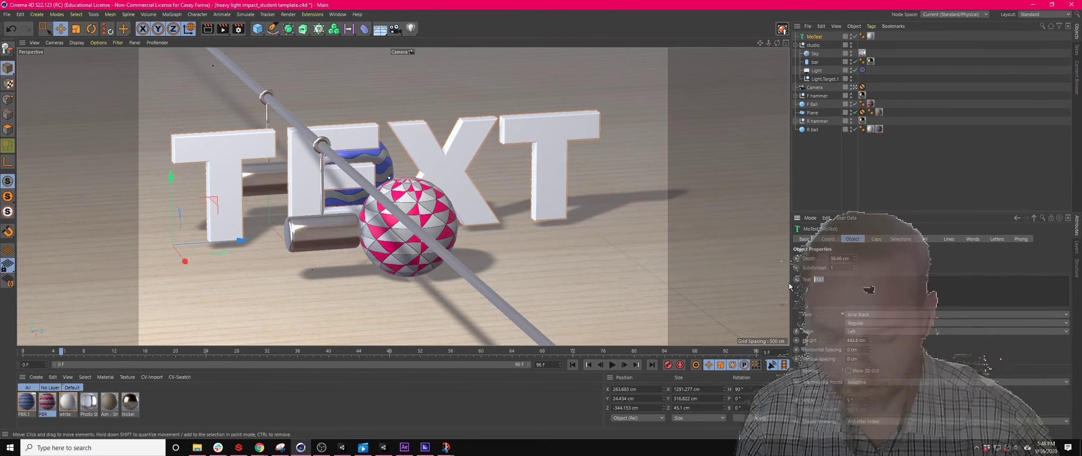
type("IMPACT")
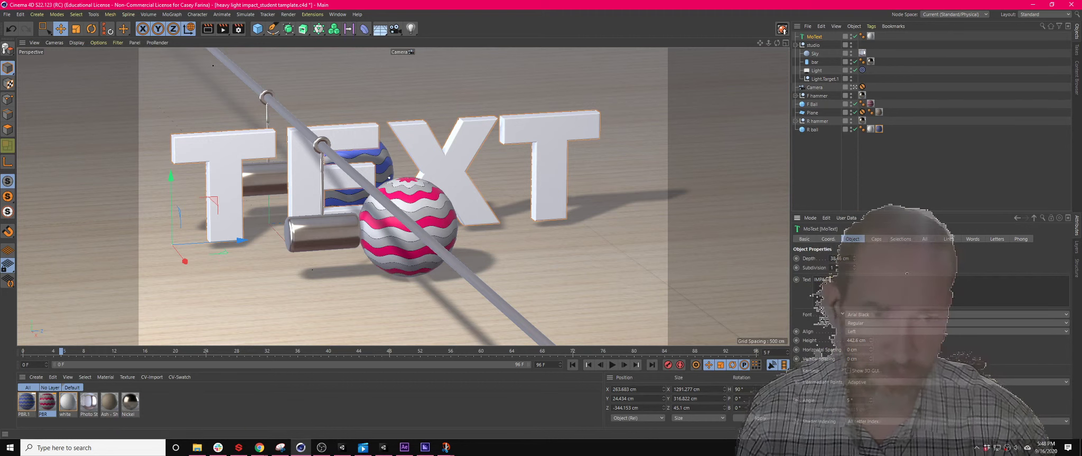
Set the font to Bebas Neue and increase the letter height.
left_click(877, 315)
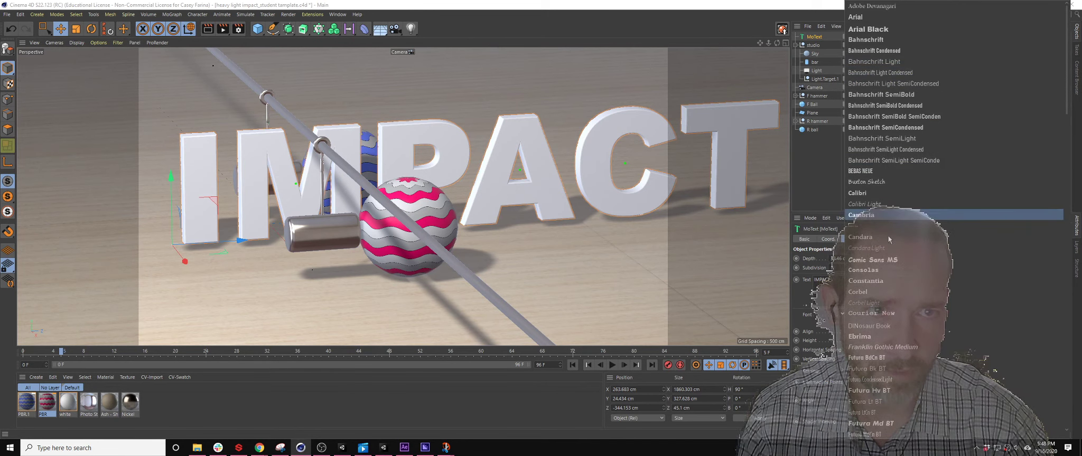
left_click(887, 171)
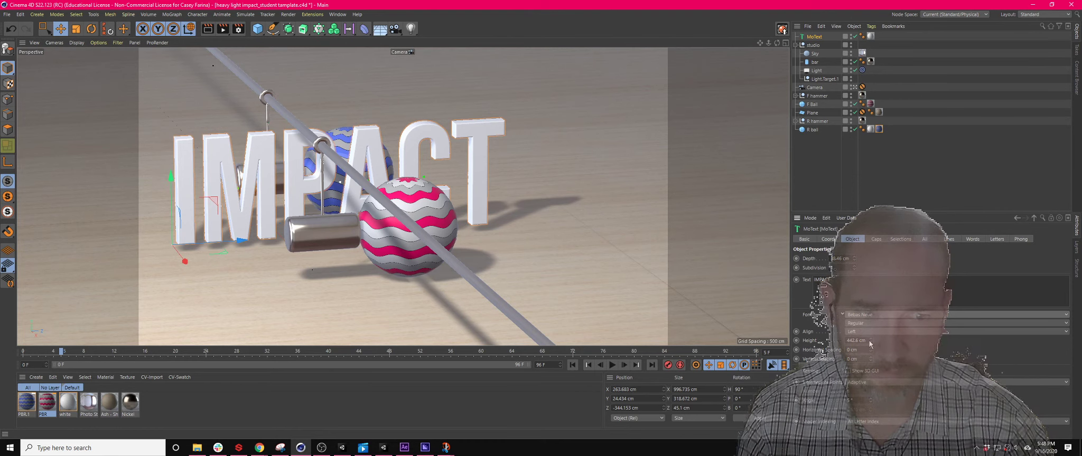
mouse_move(870, 341)
left_mouse_down()
mouse_move(906, 274)
mouse_move(903, 369)
mouse_move(870, 343)
mouse_move(878, 307)
mouse_move(885, 345)
mouse_move(887, 321)
mouse_move(888, 334)
left_mouse_up()
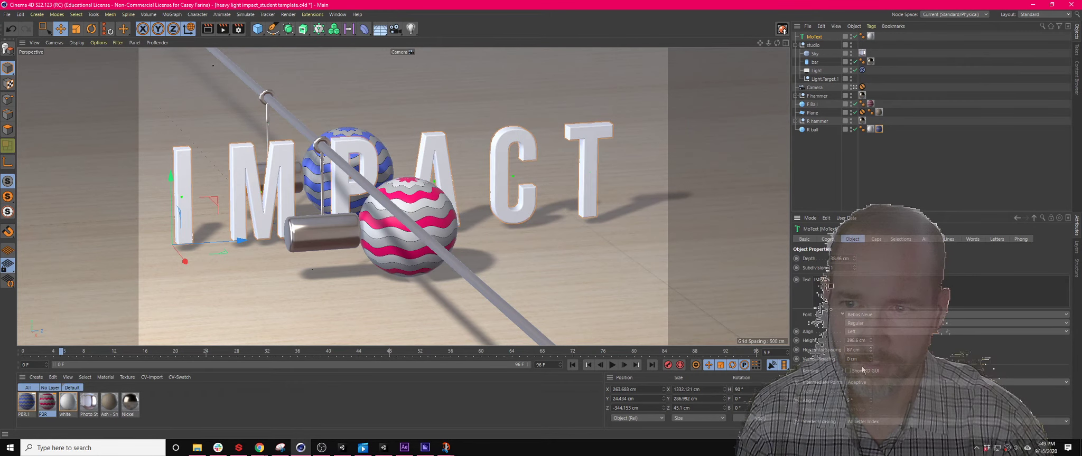
left_click(204, 400)
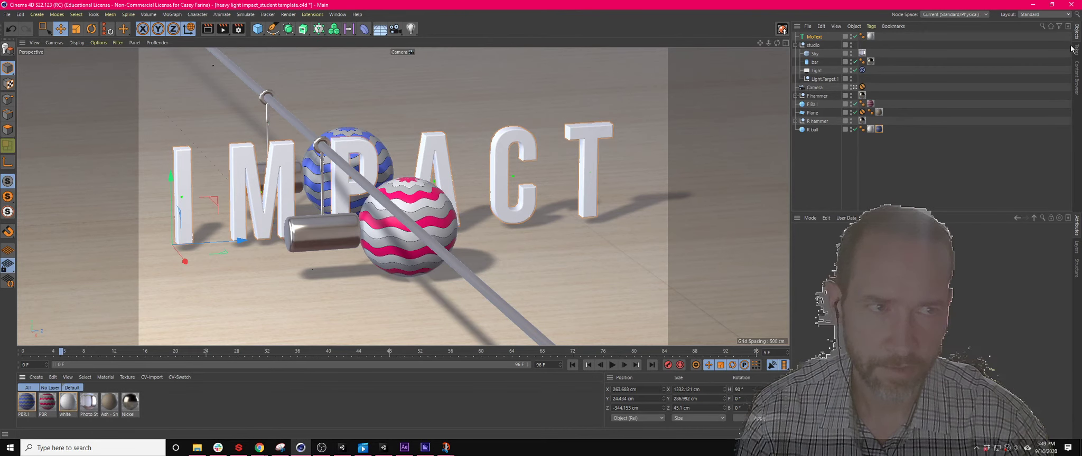
Browse the Content Browser's Wood presets, previewing Oak Polished - Red and Parquet 01 - Palisander.
left_click(1078, 80)
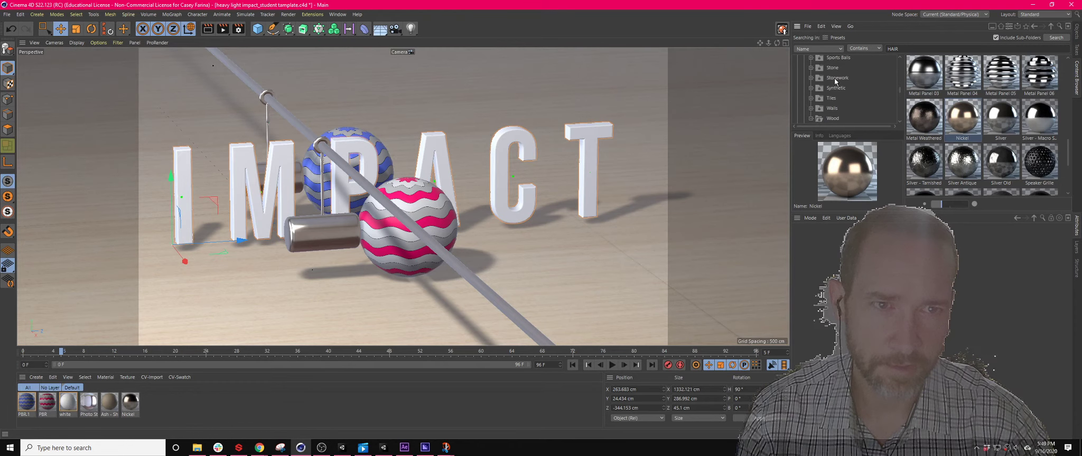
left_click(833, 68)
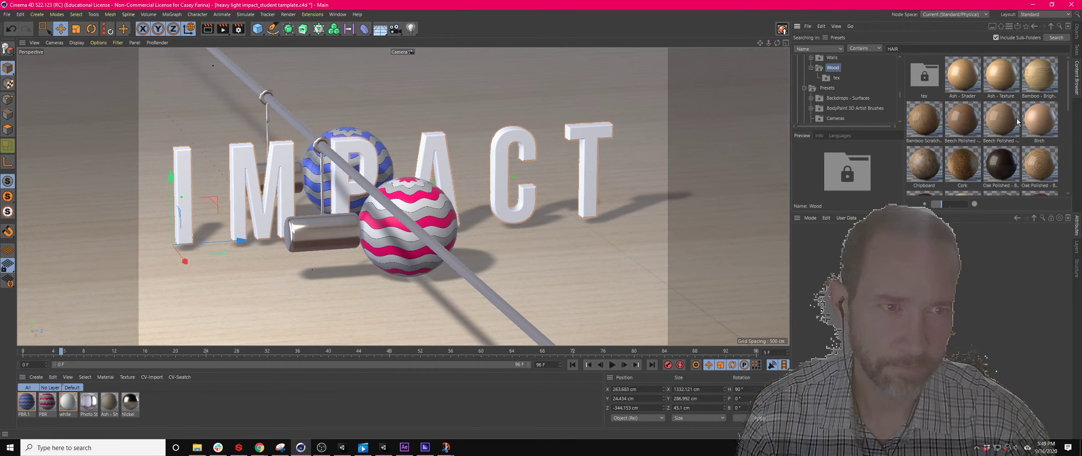
scroll(1011, 122, "down", 2)
left_click(927, 119)
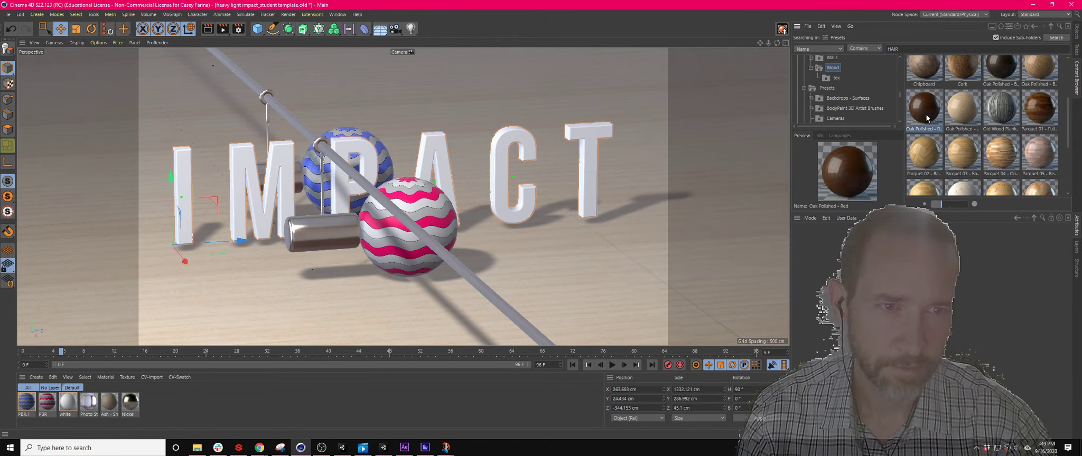
left_click(1049, 114)
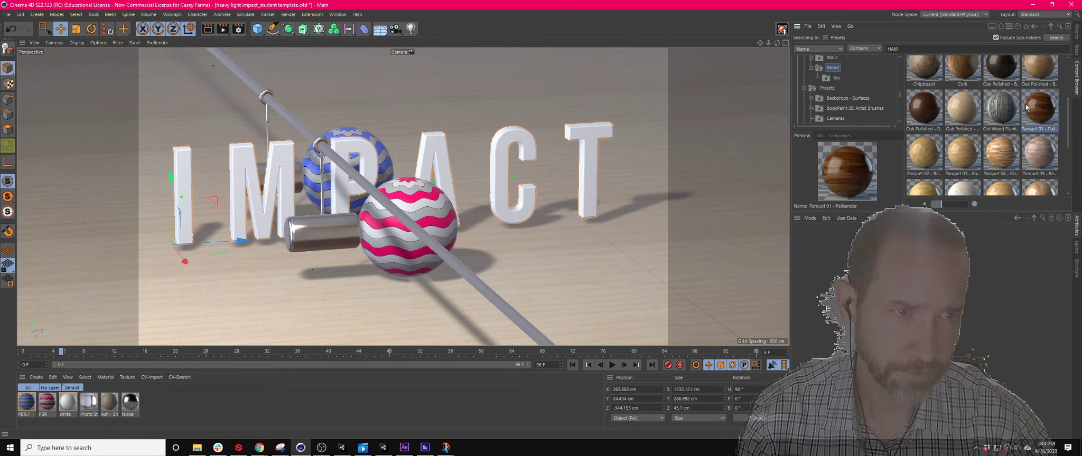
scroll(1027, 111, "down", 2)
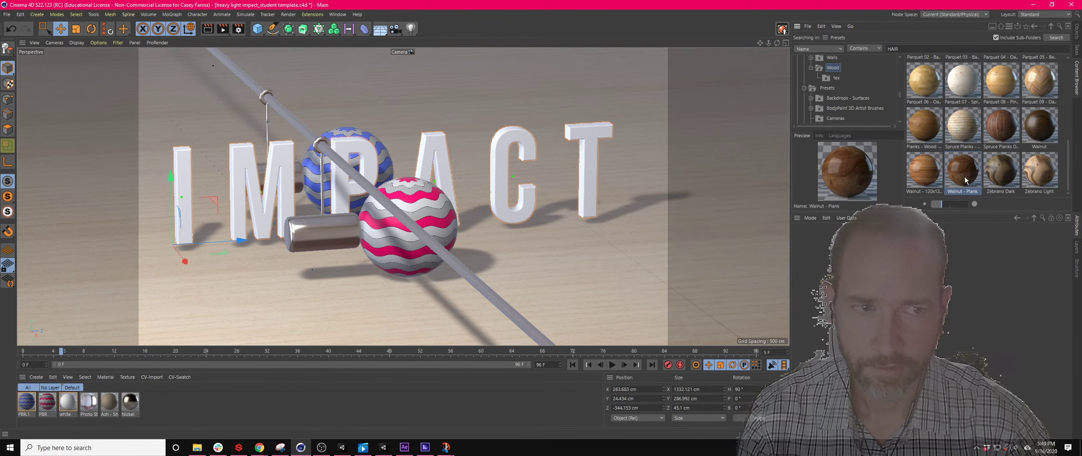
Drag the Walnut - Plank preset into the Material Manager and return to the object list.
left_click_drag(965, 180, 378, 406)
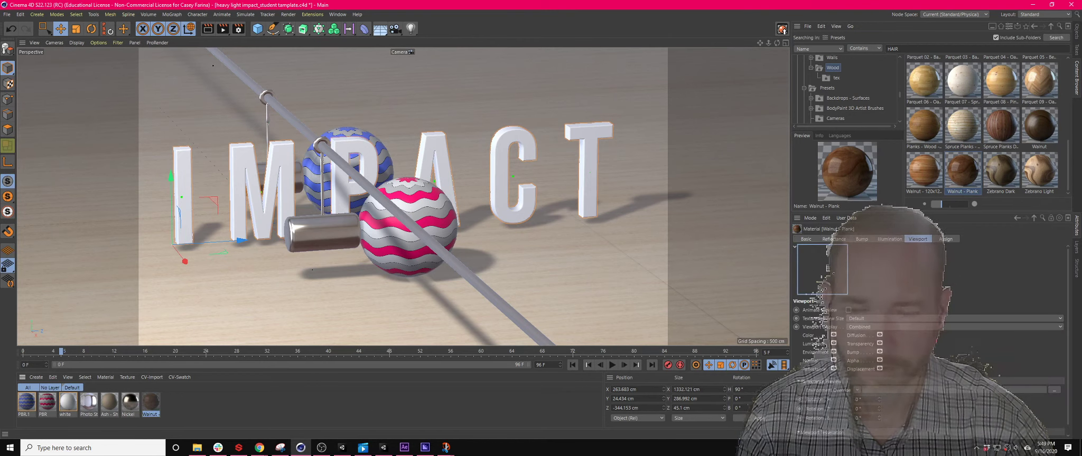
left_click(1065, 37)
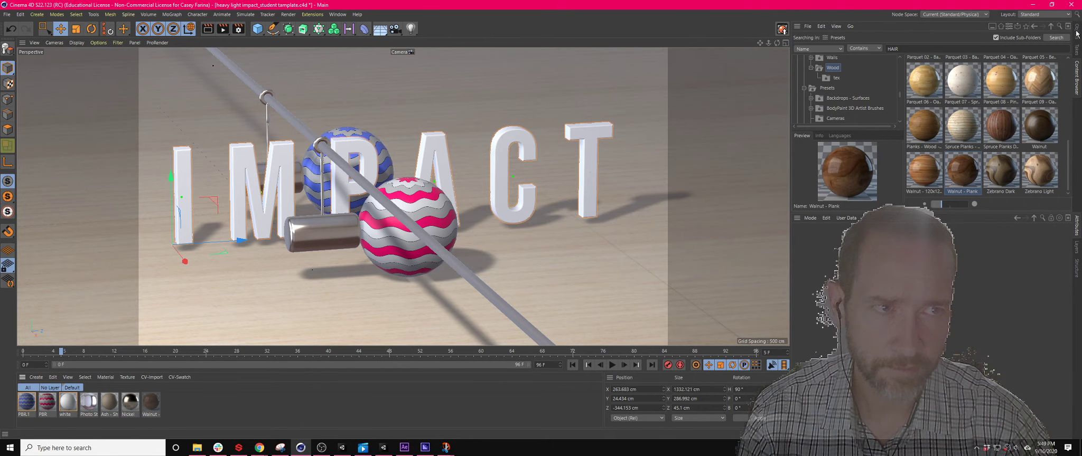
left_click(1076, 32)
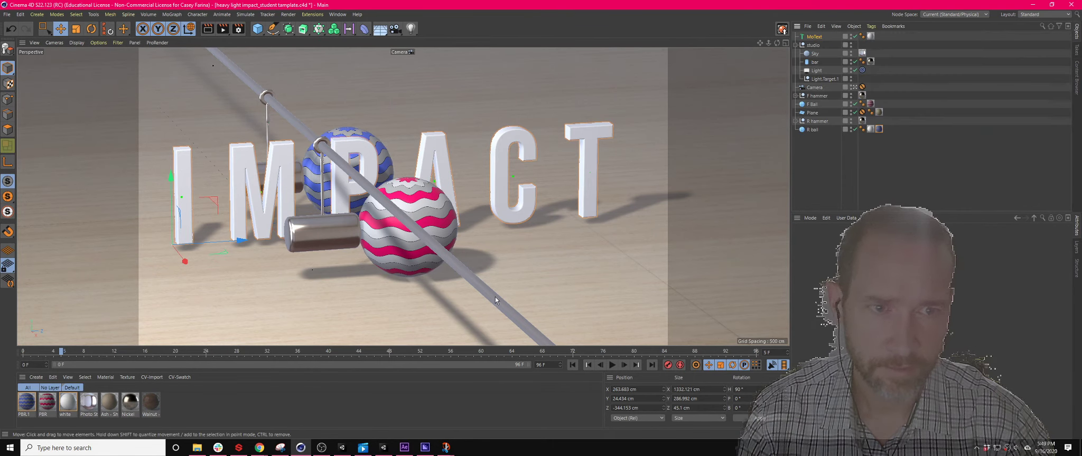
Drag the Walnut material onto the Plane in the Object Manager to floor it in dark wood.
left_click(152, 403)
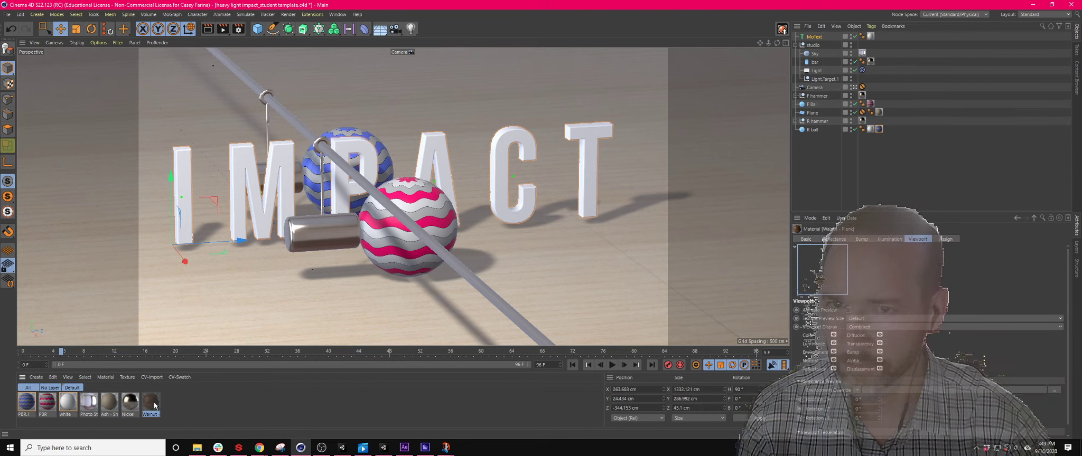
left_click(783, 30)
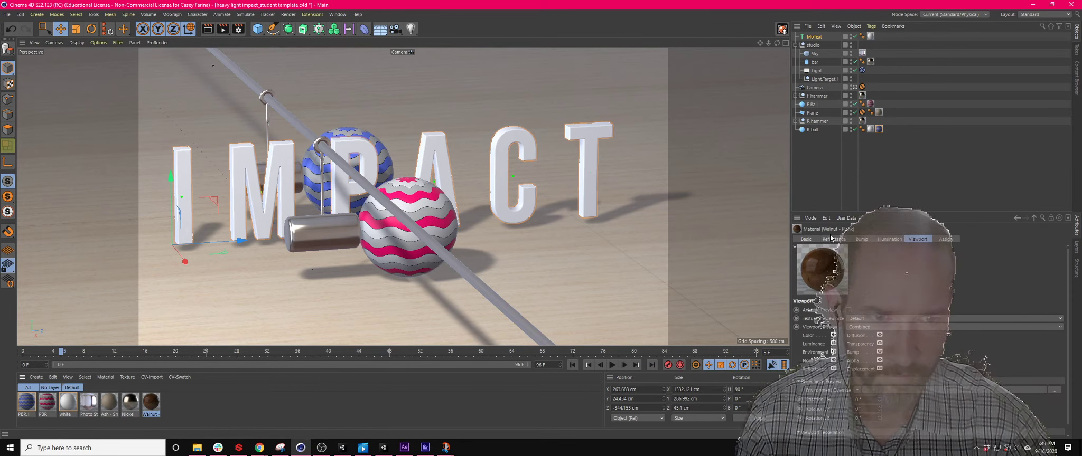
left_click(807, 239)
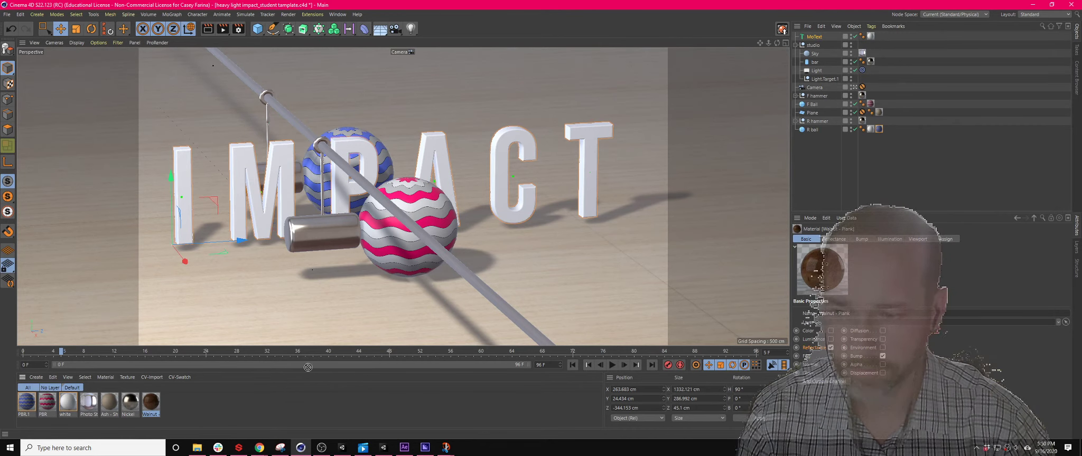
mouse_move(862, 117)
left_mouse_down()
mouse_move(891, 117)
mouse_move(880, 112)
left_mouse_up()
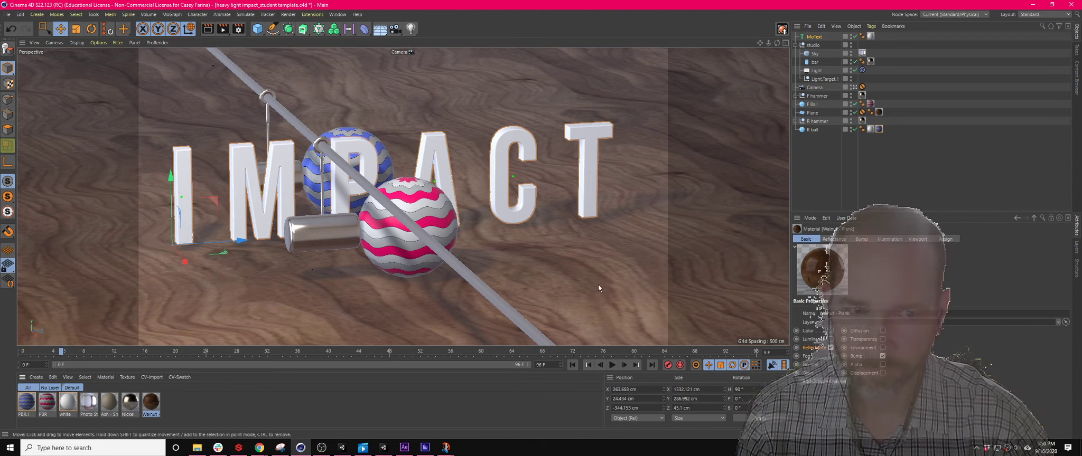
Set the Plane's walnut material tag to Tiles U 20 and Tiles V 10.
left_click(879, 113)
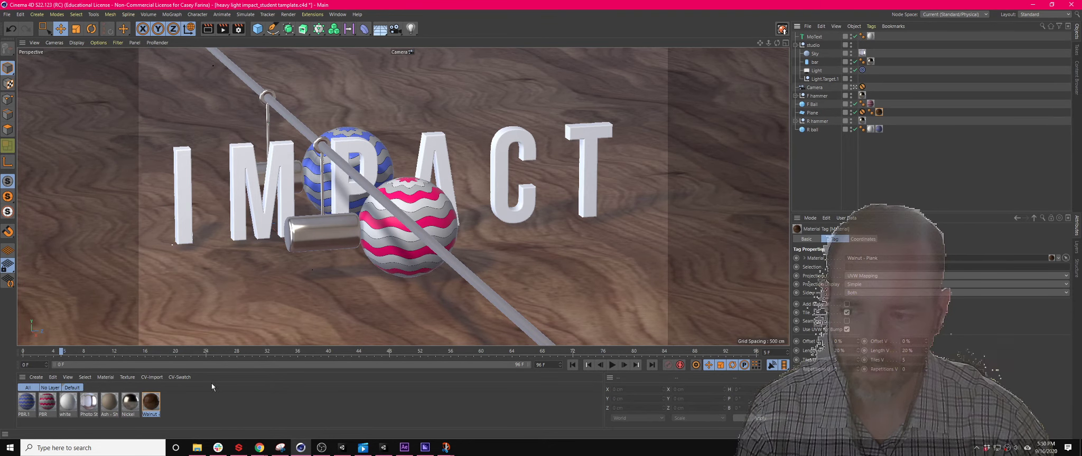
double_click(157, 414)
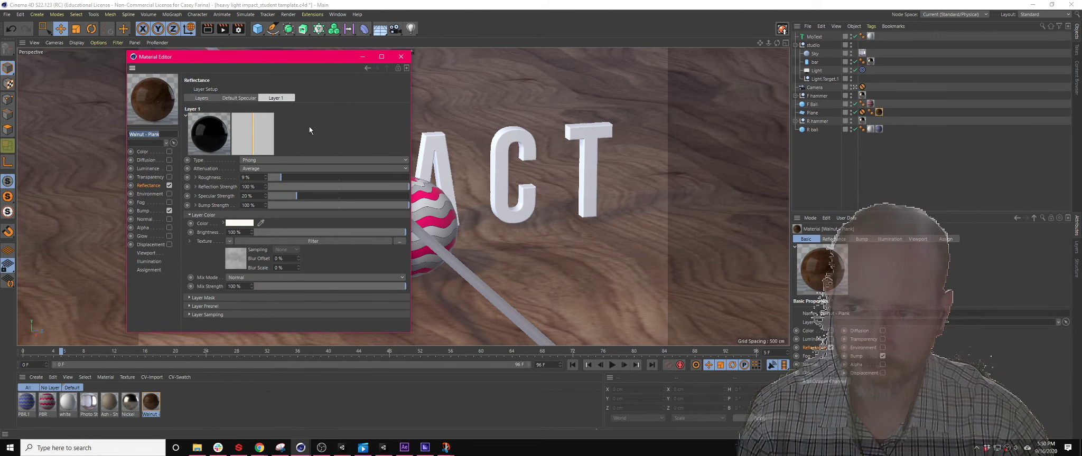
left_click(400, 57)
left_click(879, 112)
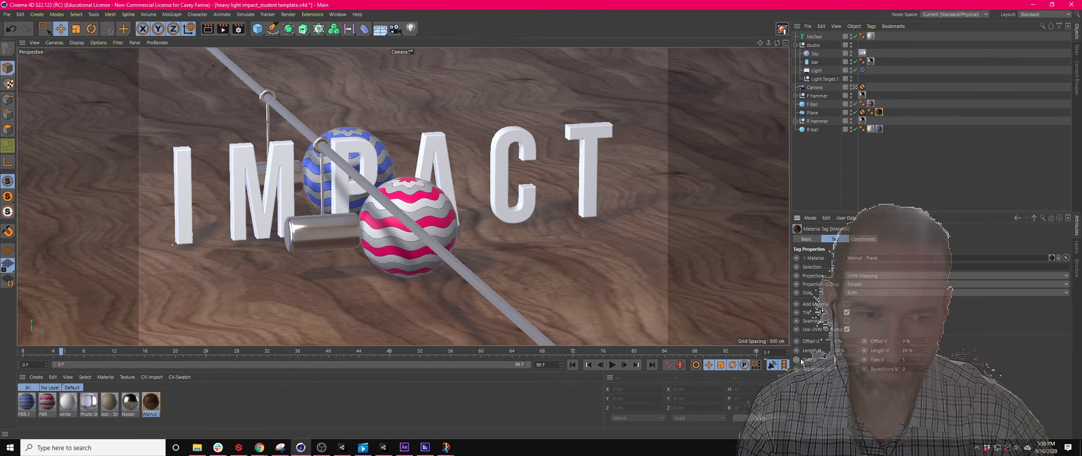
type("20")
key("Tab")
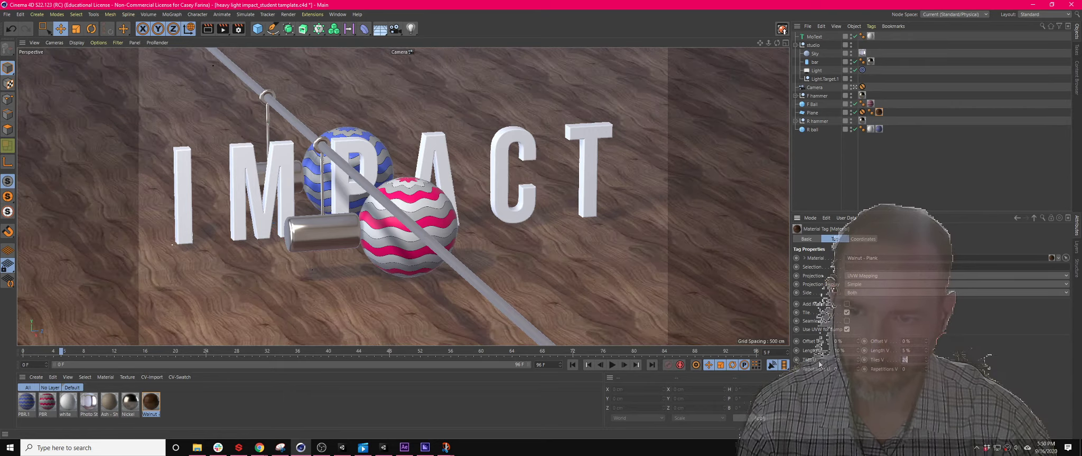
type("10")
key("Return")
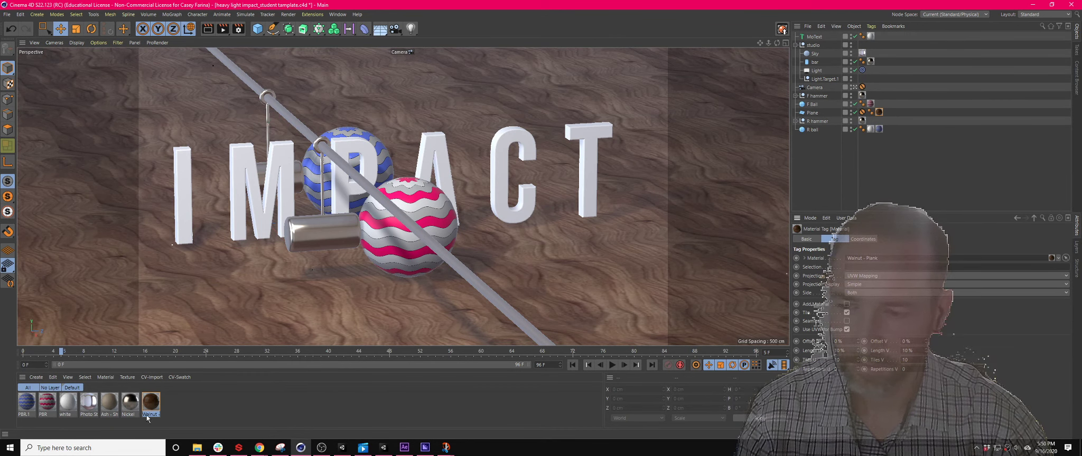
Drag the Nickel material onto the IMPACT MoText object, then select the floor Plane.
left_click(902, 171)
left_click(447, 161)
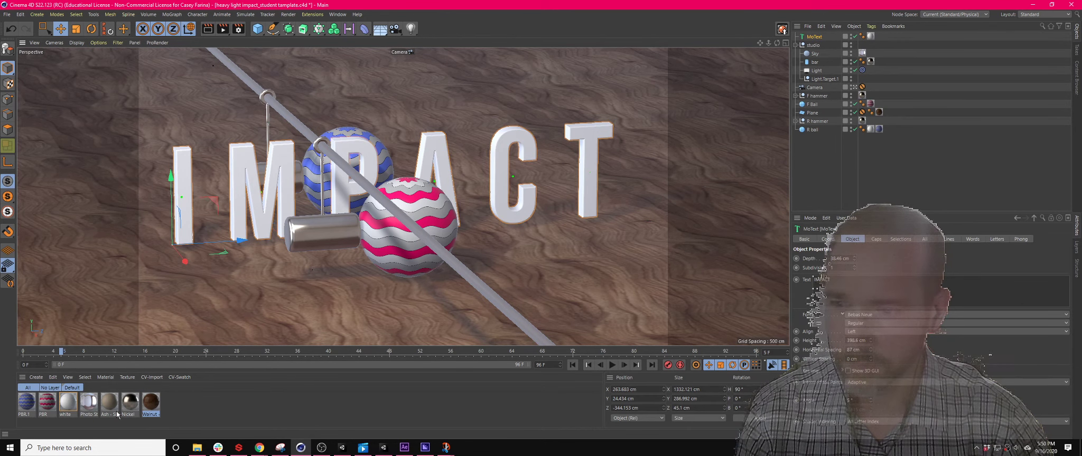
left_click_drag(127, 408, 250, 174)
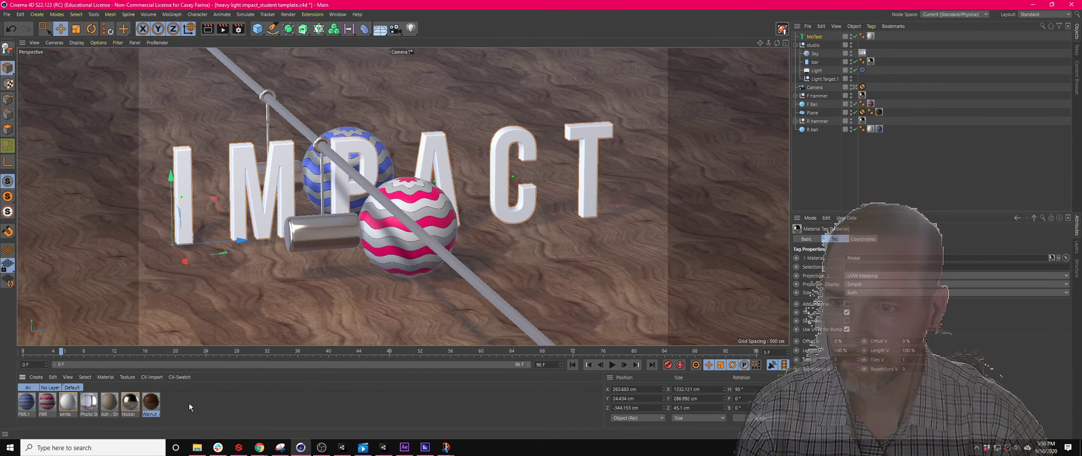
left_click_drag(871, 36, 877, 37)
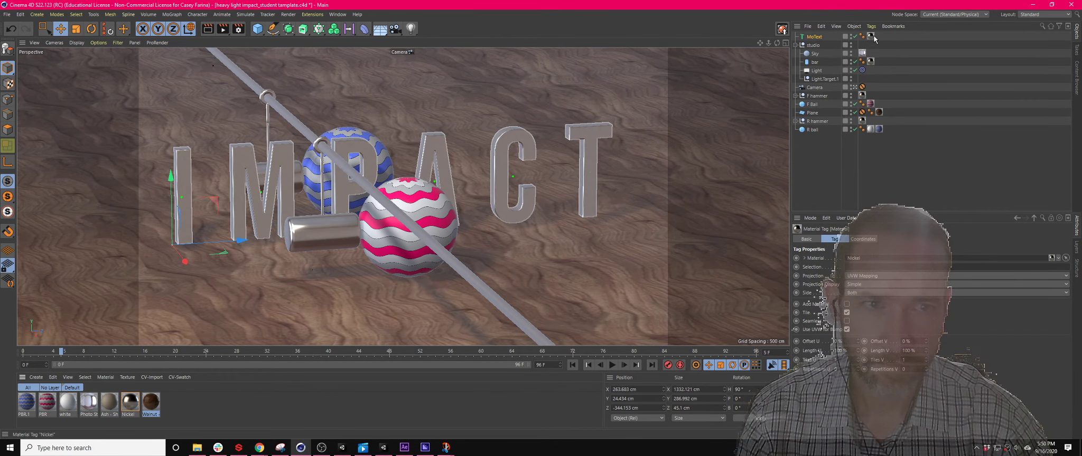
left_click(293, 293)
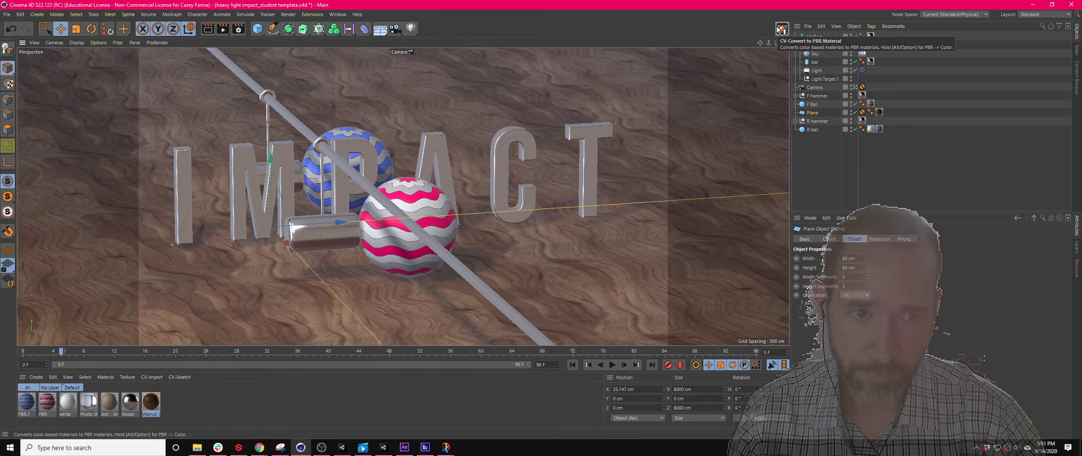
left_click(879, 111)
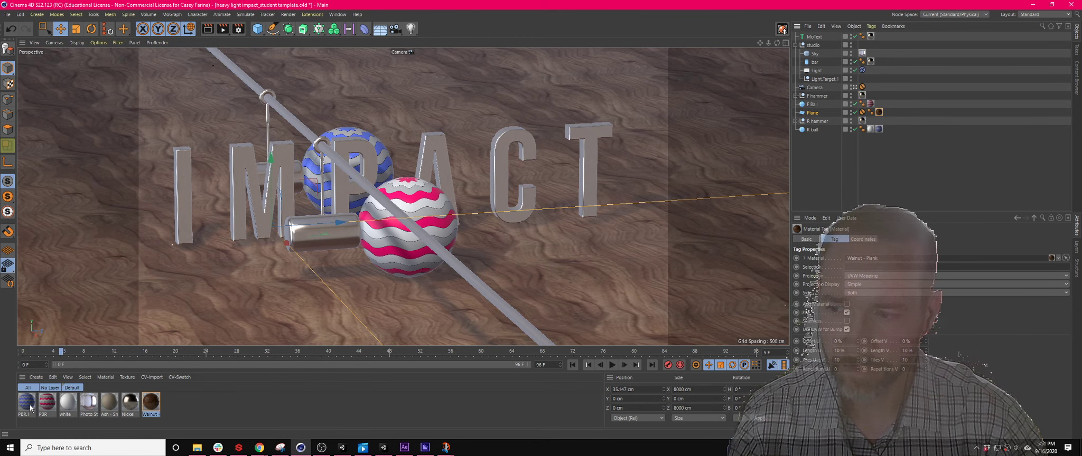
left_click(36, 377)
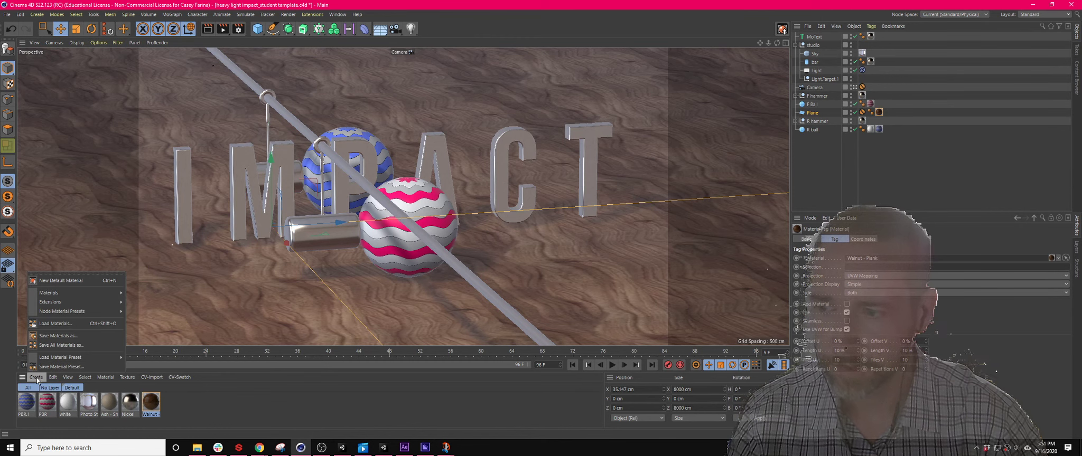
mouse_move(80, 296)
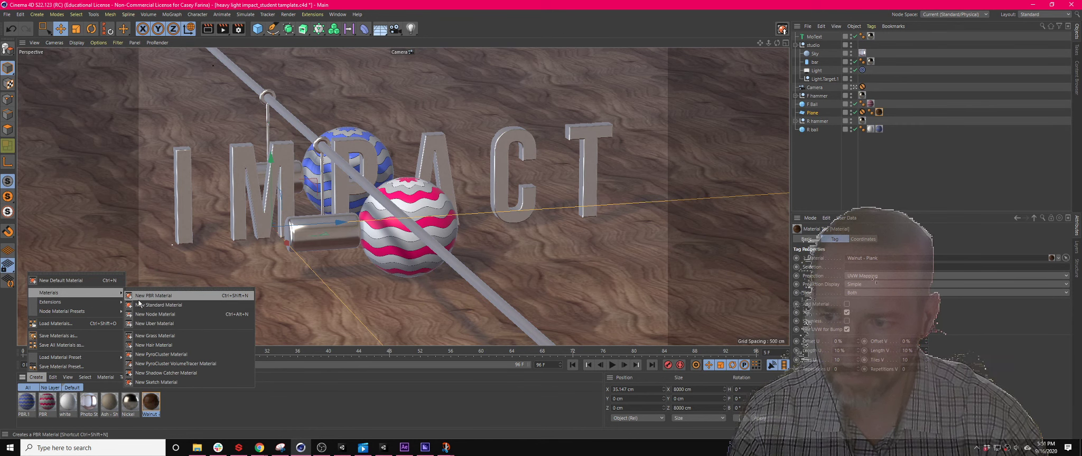
left_click(480, 359)
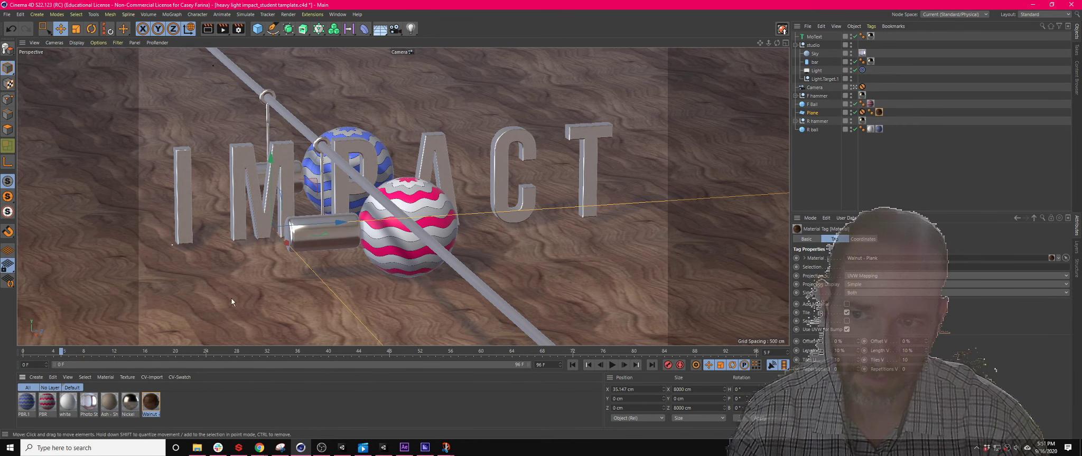